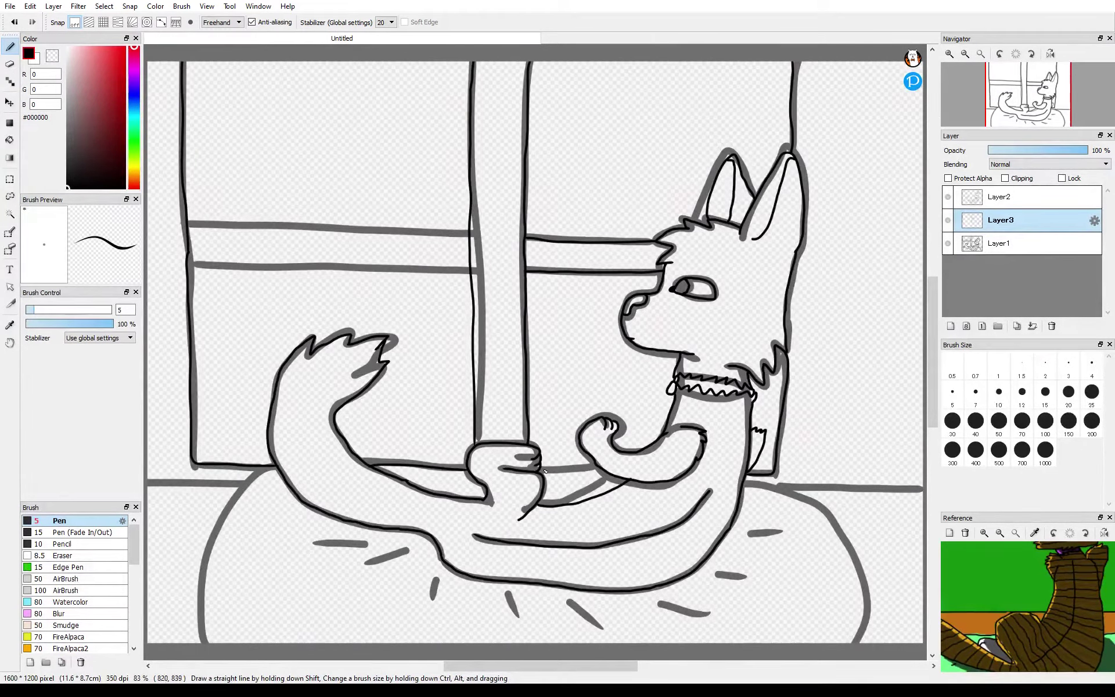
- Ink the windowsill segment between the paws and the two crossbar lines of the left window pane on Layer3
left_click_drag(545, 472, 601, 468)
left_click_drag(472, 232, 188, 224)
left_click_drag(472, 268, 185, 261)
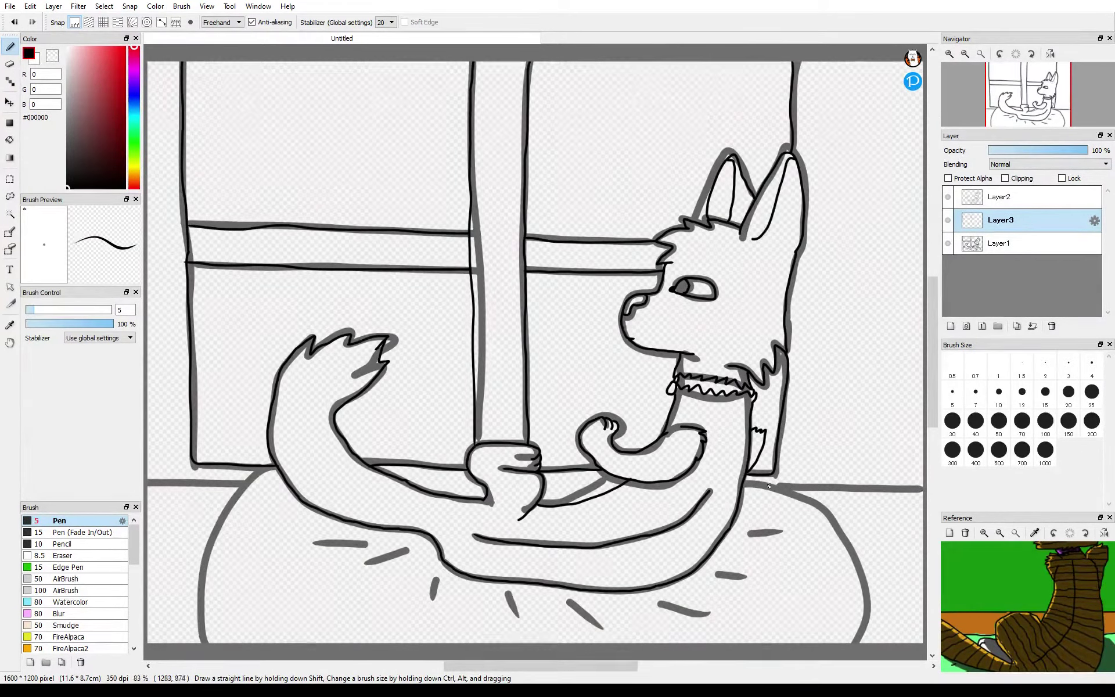
- Ink the round cushion's outline and the horizontal wall line on both sides of it
mouse_move(744, 484)
left_mouse_down()
mouse_move(923, 479)
mouse_move(745, 487)
mouse_move(758, 483)
mouse_move(868, 643)
left_mouse_up()
key("ctrl+z")
key("ctrl+z")
key("ctrl+z")
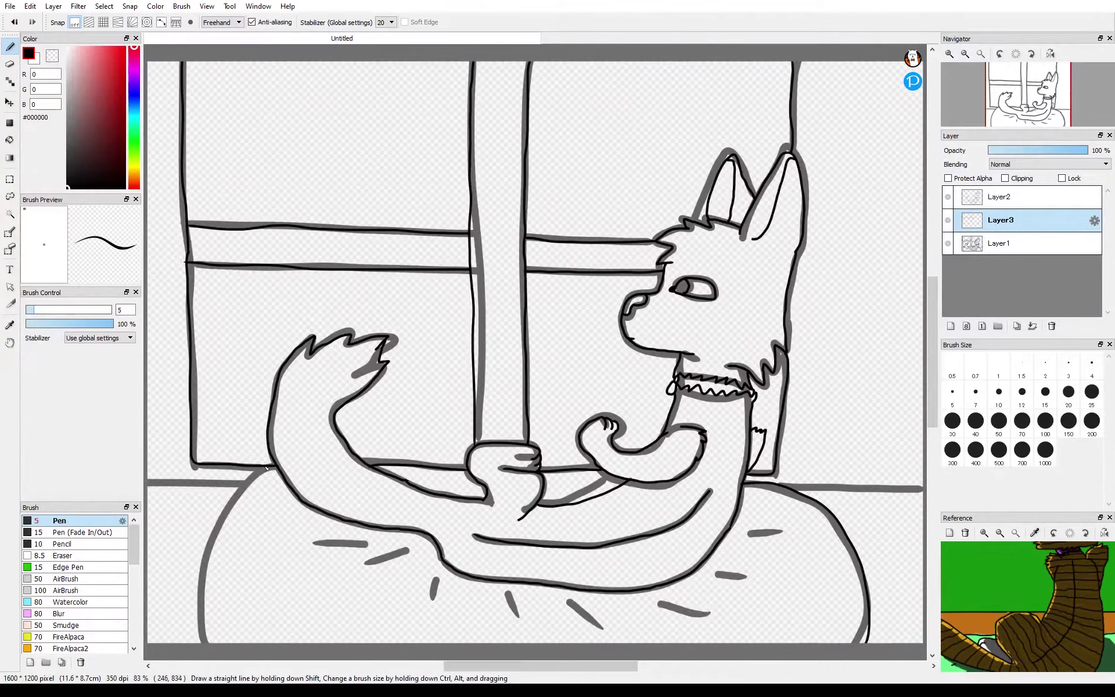
left_click_drag(242, 482, 147, 484)
left_click_drag(784, 486, 924, 489)
- Ink the short crease strokes across the cushion beneath the animal's body and tail
left_click_drag(369, 562, 412, 546)
left_click_drag(436, 572, 433, 593)
mouse_move(510, 588)
left_mouse_down()
mouse_move(529, 608)
mouse_move(607, 613)
left_mouse_up()
left_click_drag(661, 604, 699, 613)
left_click_drag(718, 575, 748, 579)
left_click_drag(751, 534, 784, 530)
left_click_drag(748, 505, 763, 504)
- Delete the grey sketch layer Layer1 and add a new layer above Layer3
left_click(947, 242)
left_click(947, 243)
left_click(1040, 241)
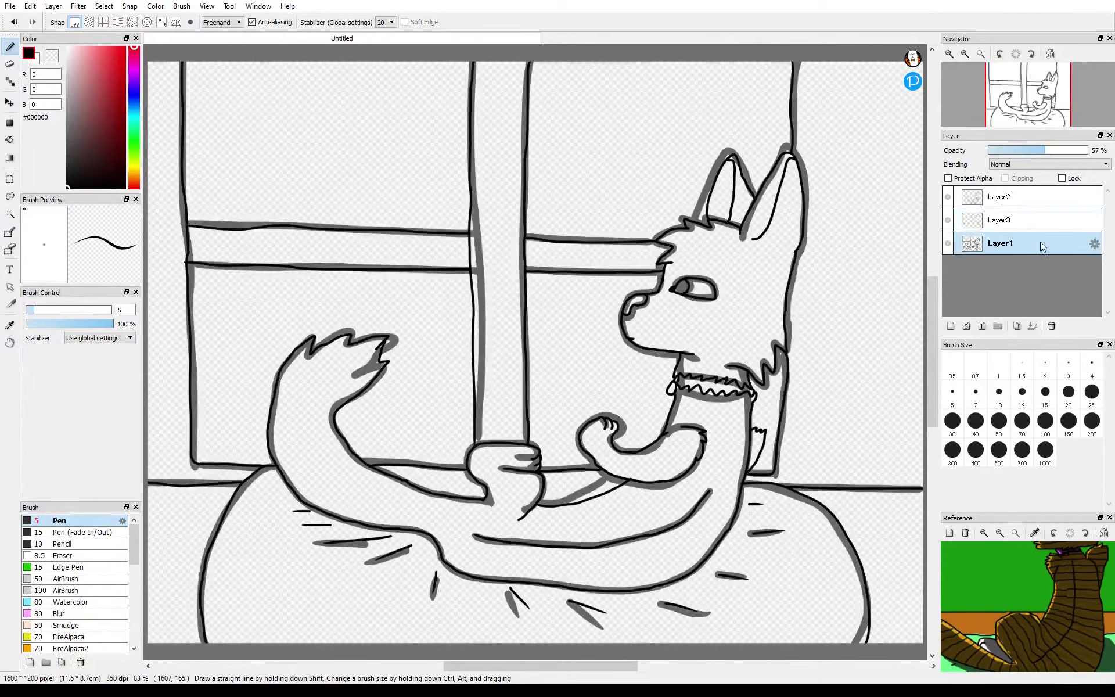
left_click(1052, 326)
left_click_drag(1021, 564, 1001, 573)
left_click(951, 326)
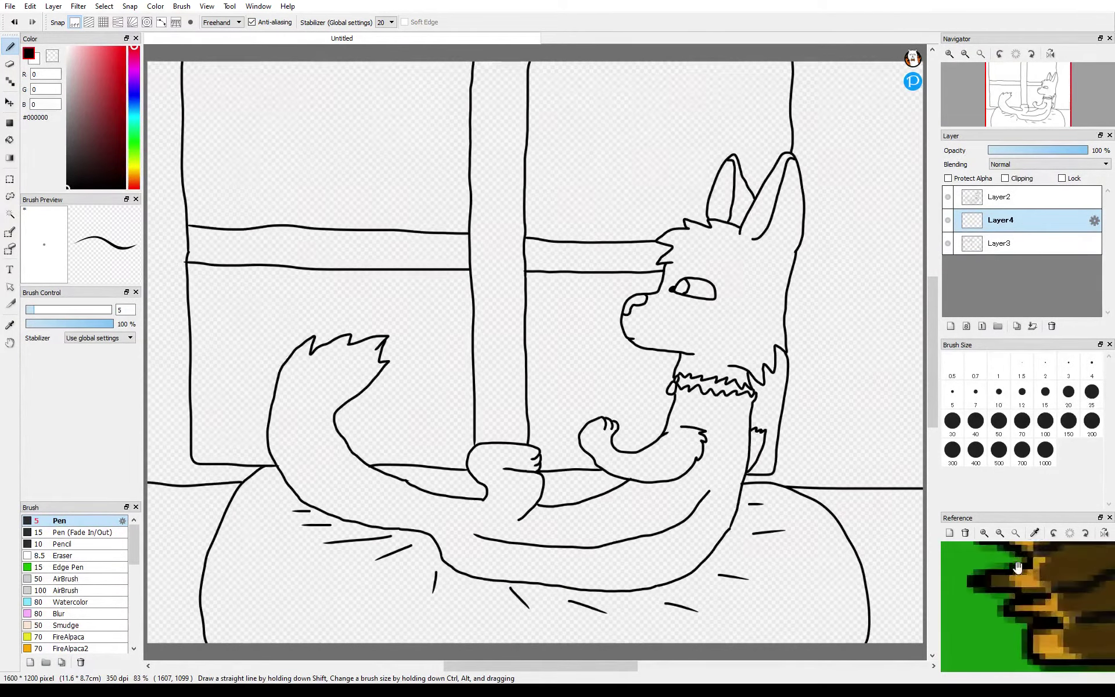
- Sample the orange fur colour from the reference image and fill the head with it using a size 1000 pen within a magic wand selection
left_click(1034, 533)
left_click(1034, 581)
left_click(10, 214)
left_click(749, 302)
left_click(10, 47)
left_click(1045, 449)
left_click(749, 290)
- Select both sections of the far ear with the magic wand and fill them with the same orange
left_click(10, 214)
left_click(722, 196)
left_click(9, 46)
left_click(587, 227)
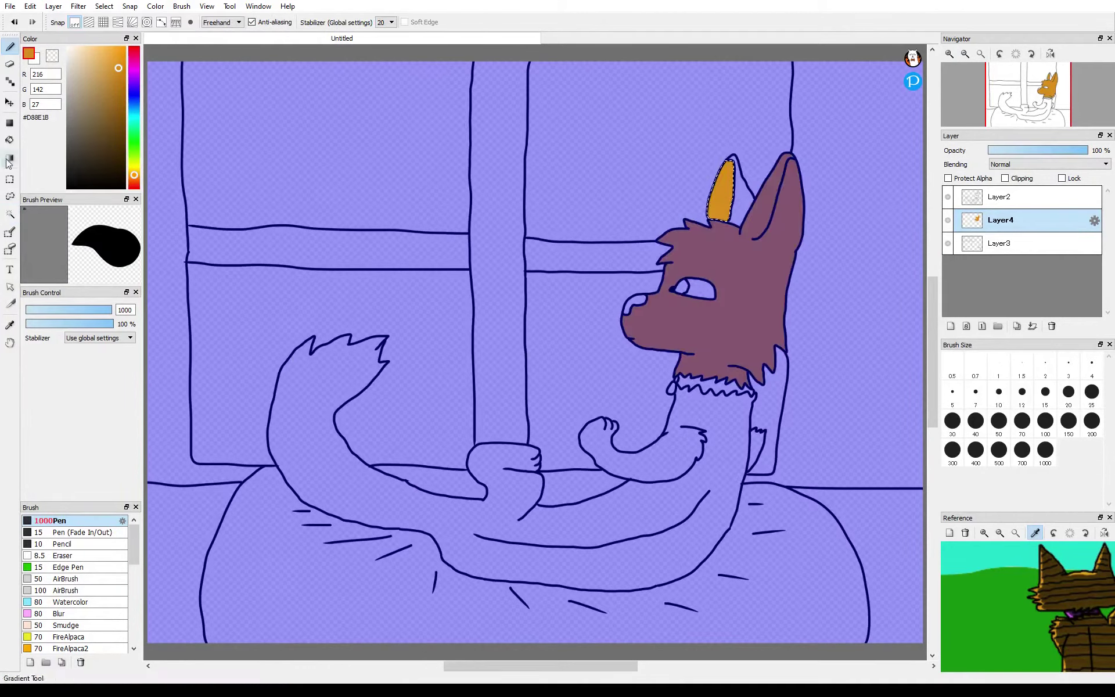
left_click(10, 214)
left_click(740, 200)
left_click(10, 46)
left_click(581, 222)
- Fill the nose and the eye areas with the same orange inside magic wand selections
left_click(10, 215)
left_click(548, 260)
left_click(10, 214)
left_click(701, 290)
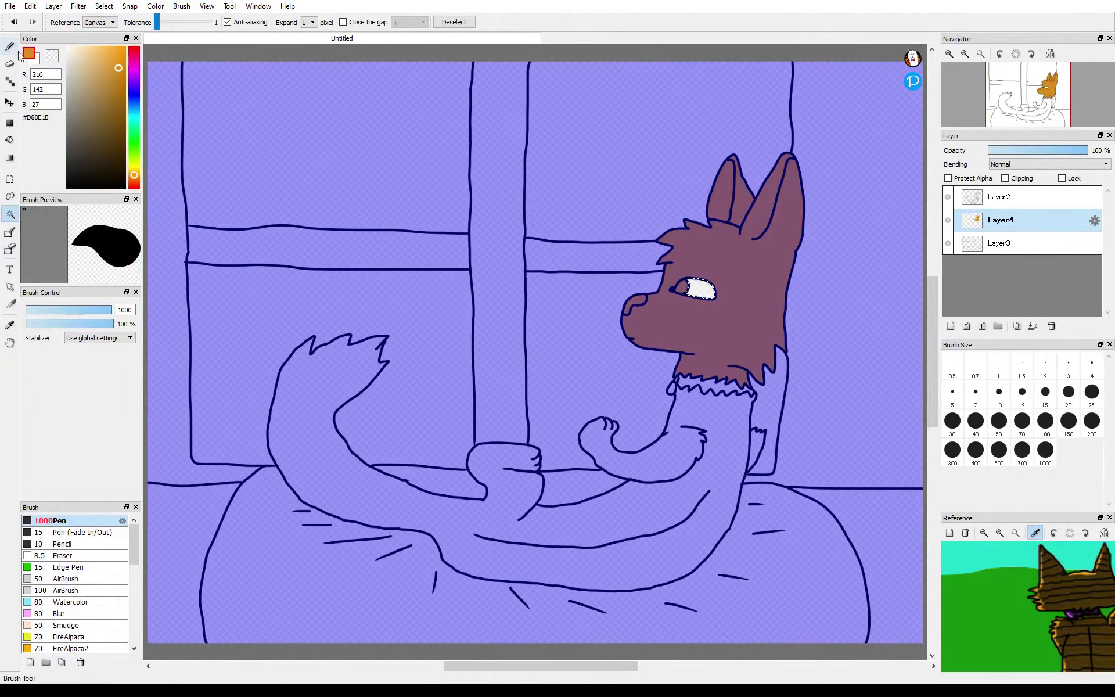
left_click(10, 47)
left_click(391, 326)
- Fill the body, tail and far arm with the same orange, then clear the selection
left_click(10, 214)
left_click(314, 429)
left_click(9, 47)
left_click(753, 445)
key("ctrl+f")
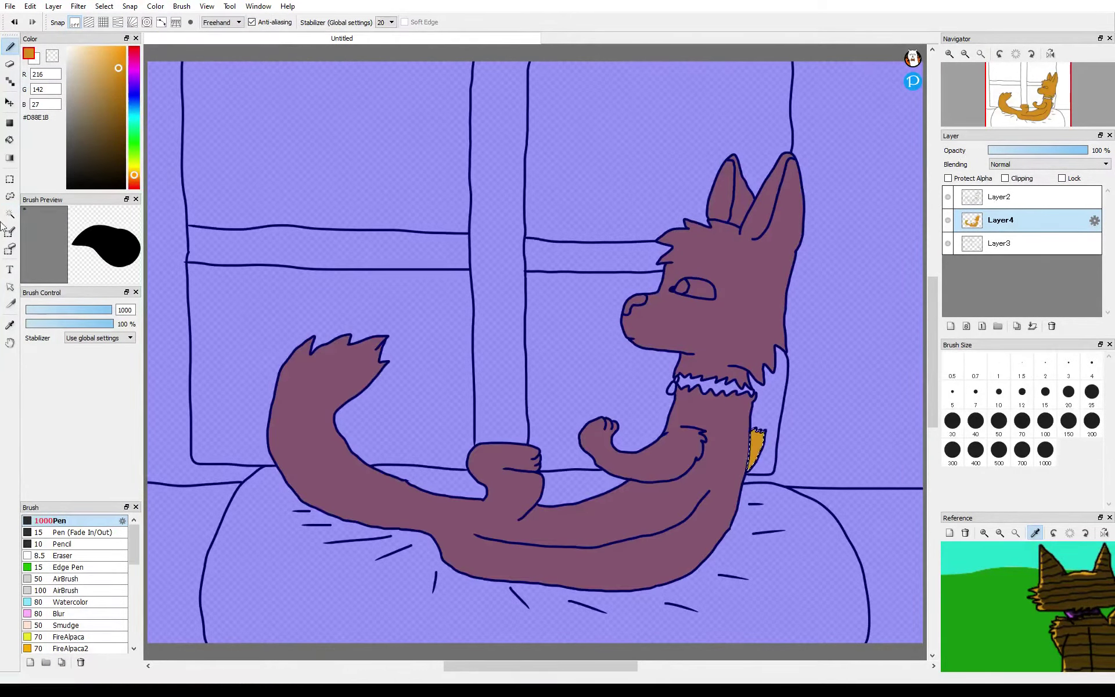
key("ctrl+d")
- Draw stripes across both ears with a size 5 pen in dark purple #1D1925, with Protect Alpha enabled on the fill layer
scroll(748, 397, "up", 3)
left_click(10, 47)
left_click(953, 393)
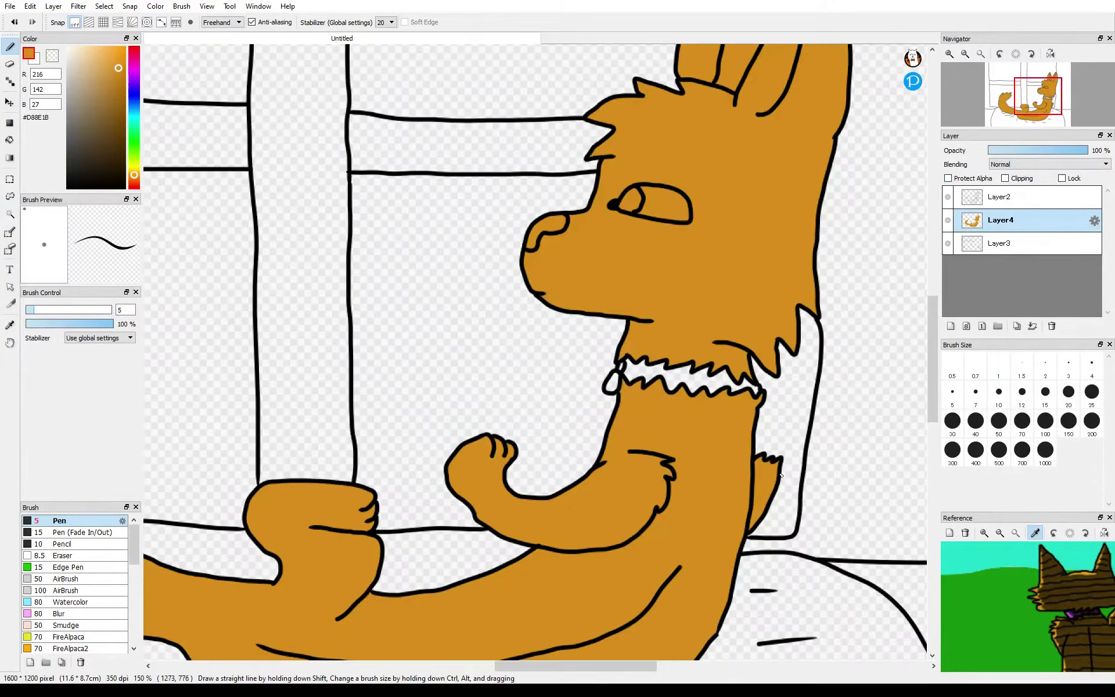
scroll(748, 397, "down", 3)
scroll(174, 537, "up", 3)
scroll(174, 537, "down", 3)
left_click(85, 168)
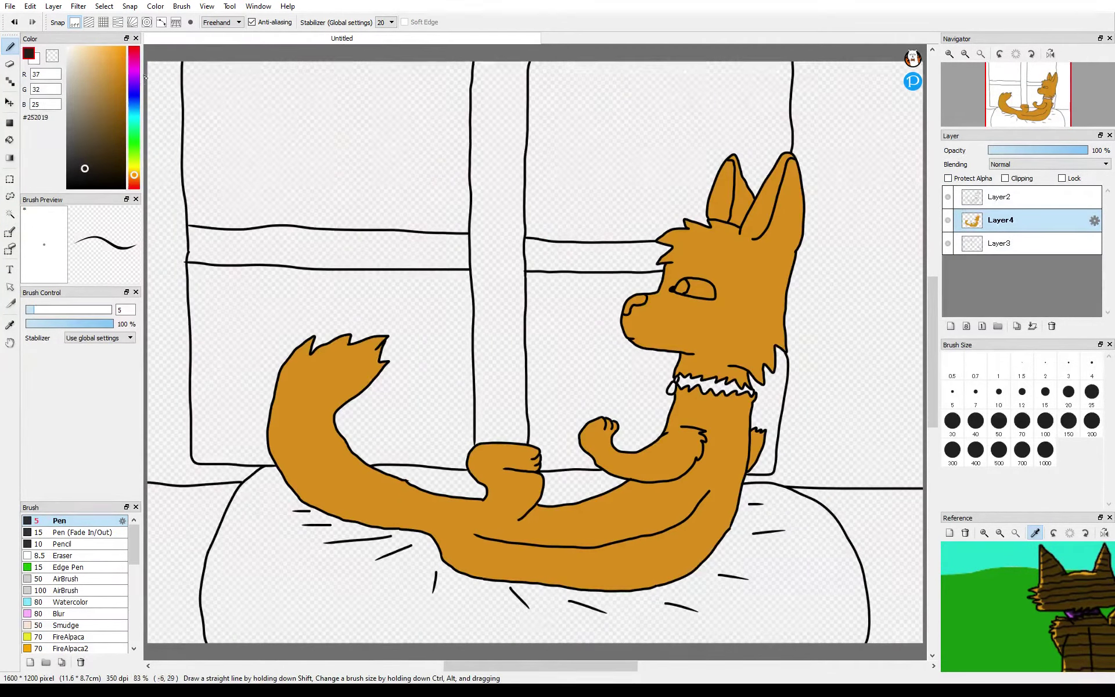
left_click(134, 84)
scroll(783, 181, "up", 3)
left_click_drag(767, 149, 787, 152)
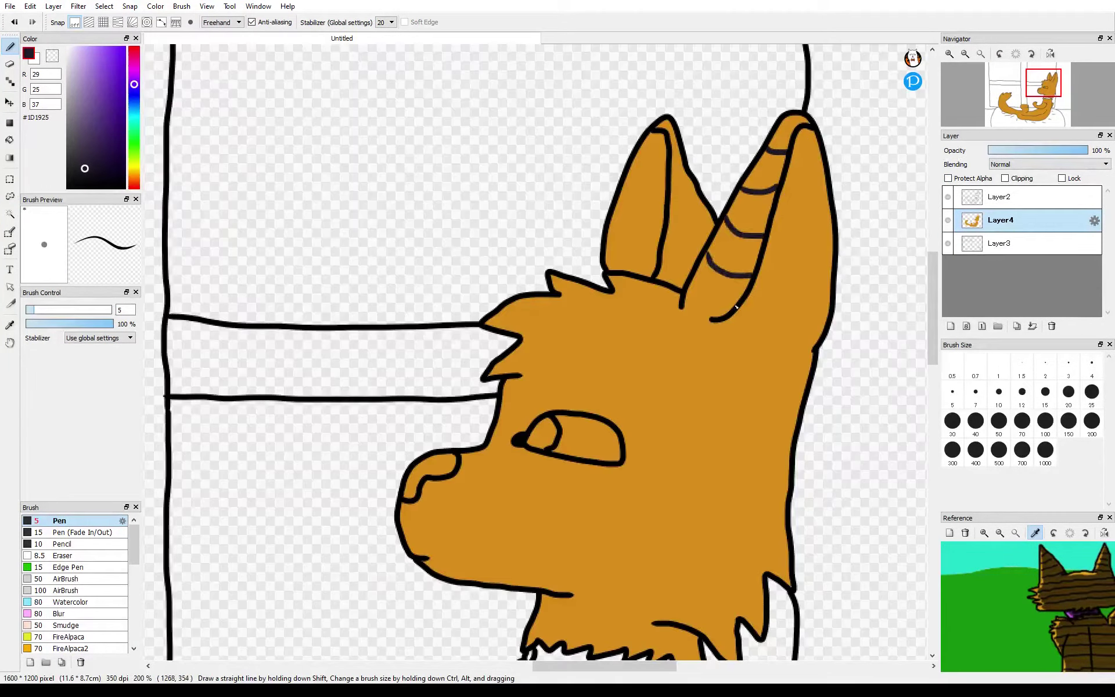
left_click_drag(670, 135, 684, 168)
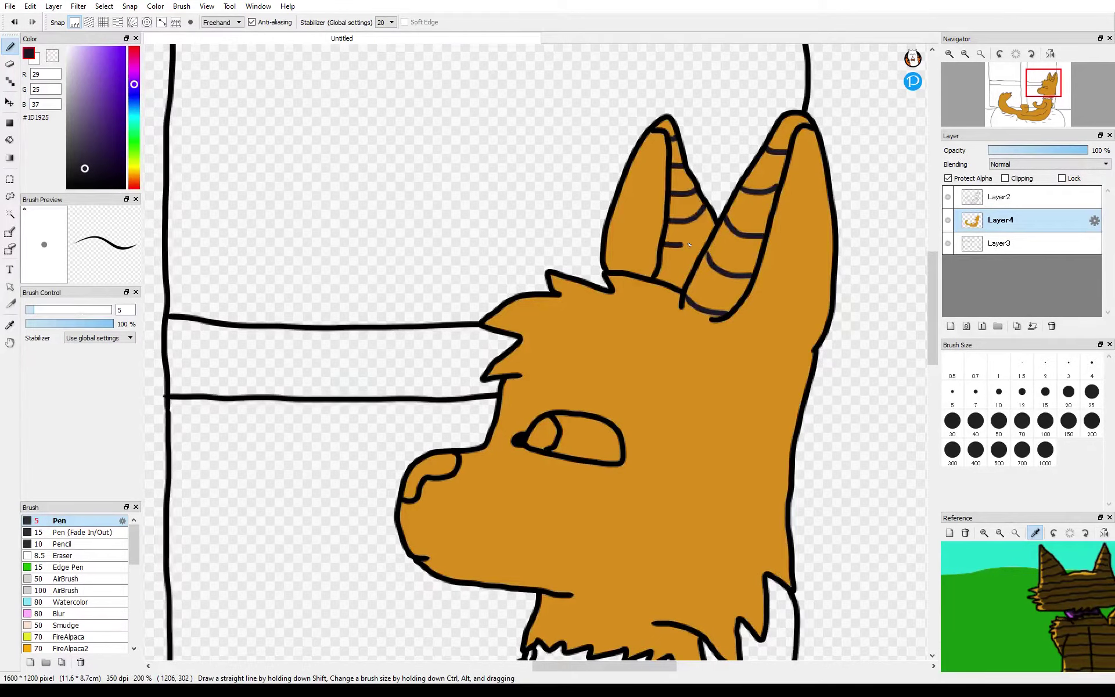
- Draw long curved dark stripes across the head from the back of the skull towards the forehead, muzzle and chin
mouse_move(552, 278)
left_mouse_down()
mouse_move(649, 361)
mouse_move(800, 411)
left_mouse_up()
left_click_drag(810, 375, 610, 277)
mouse_move(792, 450)
left_mouse_down()
mouse_move(560, 348)
mouse_move(513, 301)
left_mouse_up()
mouse_move(790, 477)
left_mouse_down()
mouse_move(622, 436)
mouse_move(504, 383)
left_mouse_up()
mouse_move(788, 502)
left_mouse_down()
mouse_move(613, 484)
mouse_move(493, 438)
left_mouse_up()
mouse_move(787, 524)
left_mouse_down()
mouse_move(481, 468)
mouse_move(461, 454)
left_mouse_up()
left_click_drag(789, 546, 571, 546)
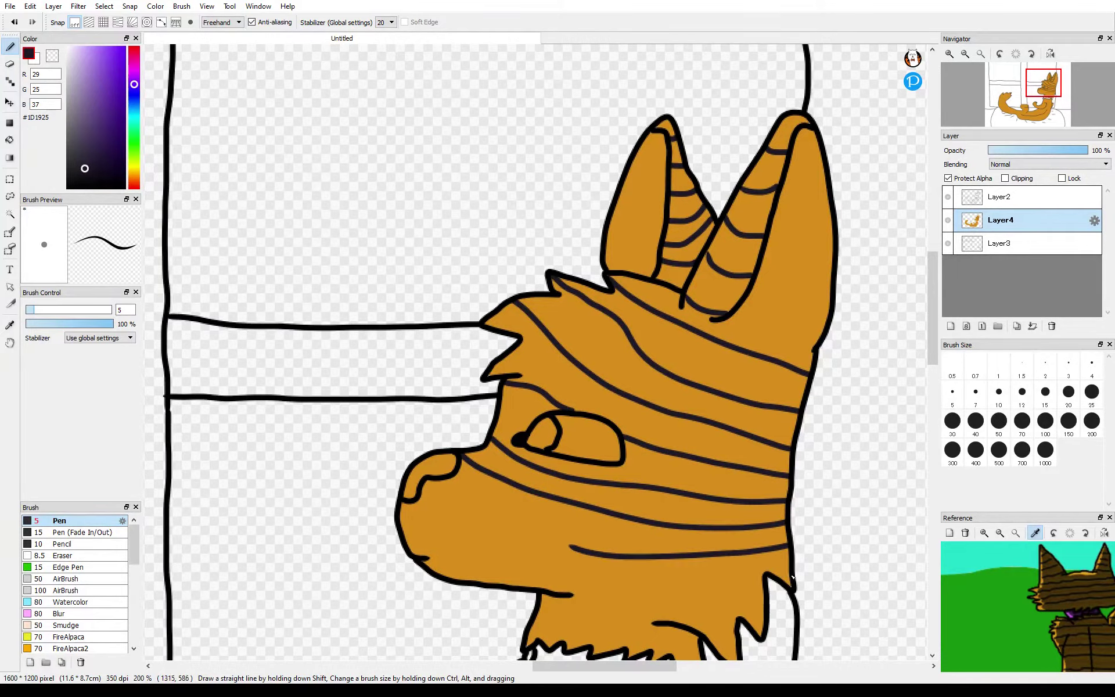
left_click_drag(789, 574, 571, 582)
left_click_drag(764, 611, 542, 606)
- Draw dark stripes across the chest, the far arm and the raised front arm
left_click_drag(581, 604, 637, 96)
left_click_drag(761, 237, 581, 211)
left_click_drag(759, 281, 564, 262)
left_click_drag(760, 333, 538, 298)
mouse_move(765, 292)
left_mouse_down()
mouse_move(794, 301)
mouse_move(778, 338)
left_mouse_up()
left_click_drag(510, 316, 546, 389)
left_click_drag(448, 355, 457, 378)
left_click_drag(430, 305, 392, 339)
- Draw curved dark stripes across the torso from below the shoulder down to the belly
left_click_drag(737, 429, 601, 382)
left_click_drag(711, 508, 471, 393)
mouse_move(621, 612)
left_mouse_down()
mouse_move(496, 565)
mouse_move(430, 416)
left_mouse_up()
left_click_drag(479, 650, 377, 436)
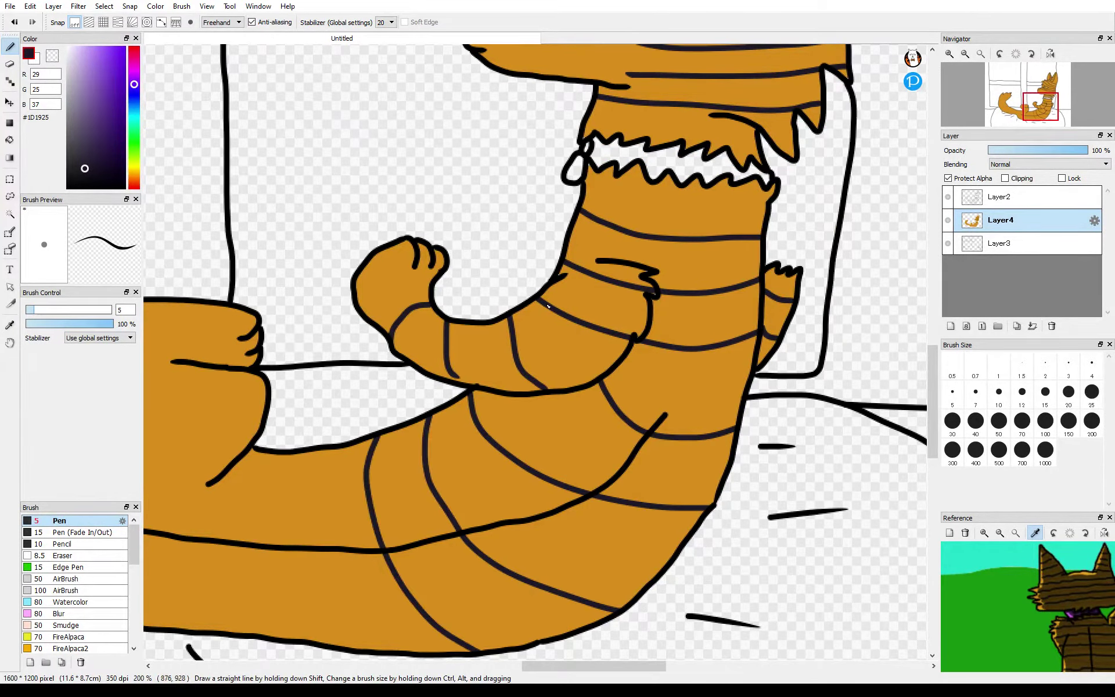
left_click_drag(1040, 107, 1024, 110)
left_click_drag(703, 565, 632, 372)
mouse_move(595, 551)
left_mouse_down()
mouse_move(591, 388)
mouse_move(496, 340)
left_mouse_up()
- Draw dark stripes across the bent leg and the paw resting against the window post
left_click_drag(620, 347, 493, 321)
mouse_move(628, 307)
left_mouse_down()
mouse_move(572, 296)
mouse_move(481, 314)
left_mouse_up()
left_click_drag(448, 264, 533, 280)
left_click_drag(484, 220, 542, 276)
left_click_drag(539, 220, 567, 279)
- Draw dark stripes across the hips and the lower half of the tail
left_click_drag(455, 354, 519, 545)
left_click_drag(420, 350, 406, 510)
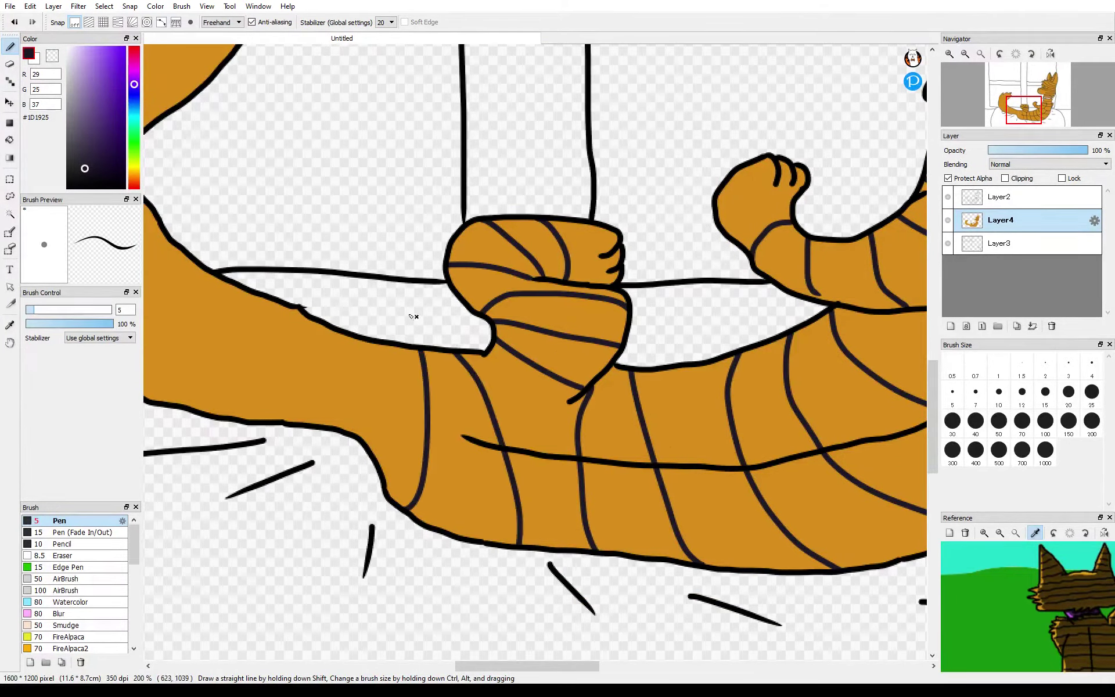
left_click_drag(384, 346, 353, 432)
left_click_drag(1024, 109, 1009, 107)
left_click_drag(633, 388, 564, 499)
left_click_drag(438, 459, 546, 347)
left_click_drag(353, 383, 490, 281)
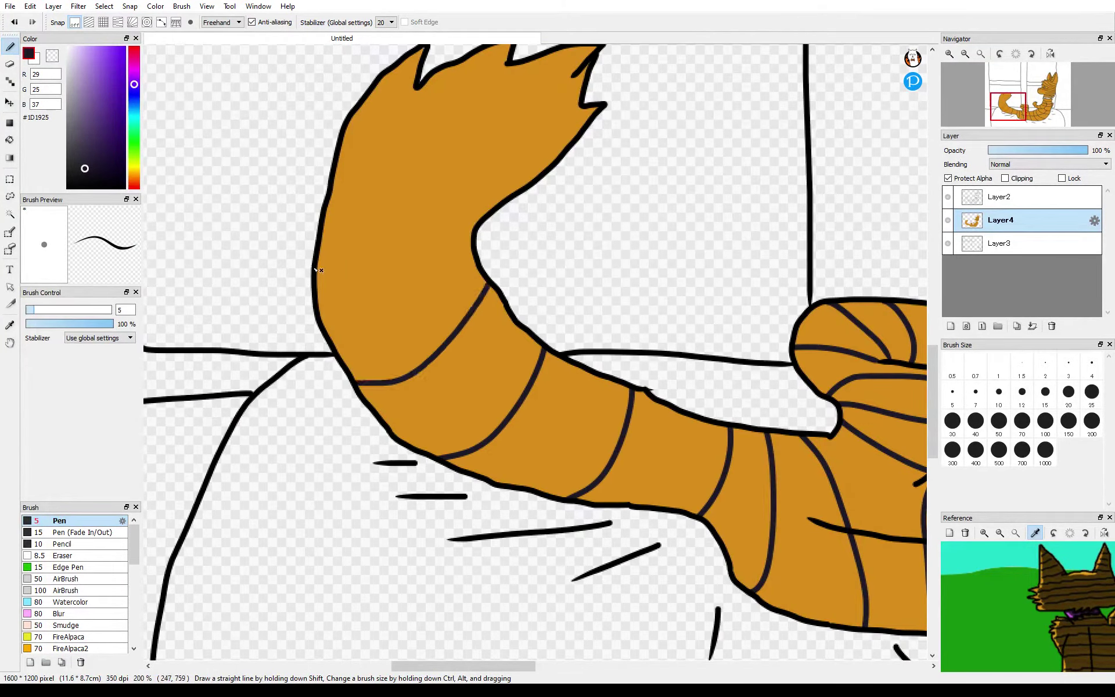
- Draw dark stripes across the upper half of the tail up to its tufted tip
left_click_drag(316, 270, 473, 252)
mouse_move(339, 150)
left_mouse_down()
mouse_move(407, 194)
mouse_move(501, 202)
left_mouse_up()
left_click_drag(401, 61, 546, 168)
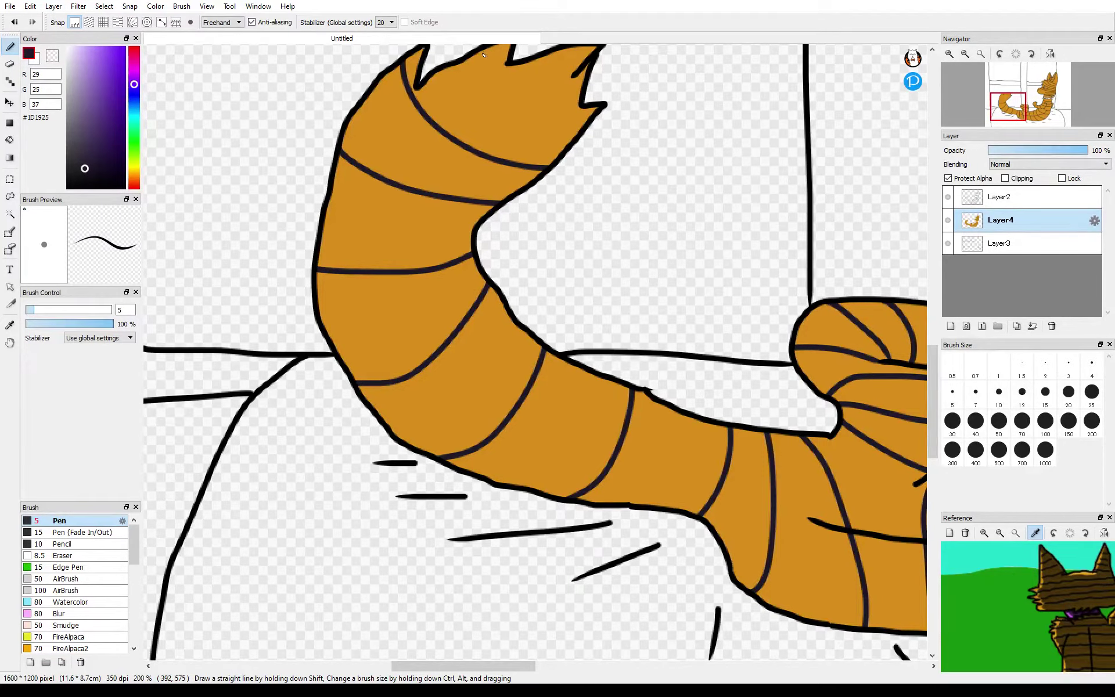
left_click_drag(484, 55, 572, 141)
left_click_drag(543, 50, 575, 76)
left_click(981, 54)
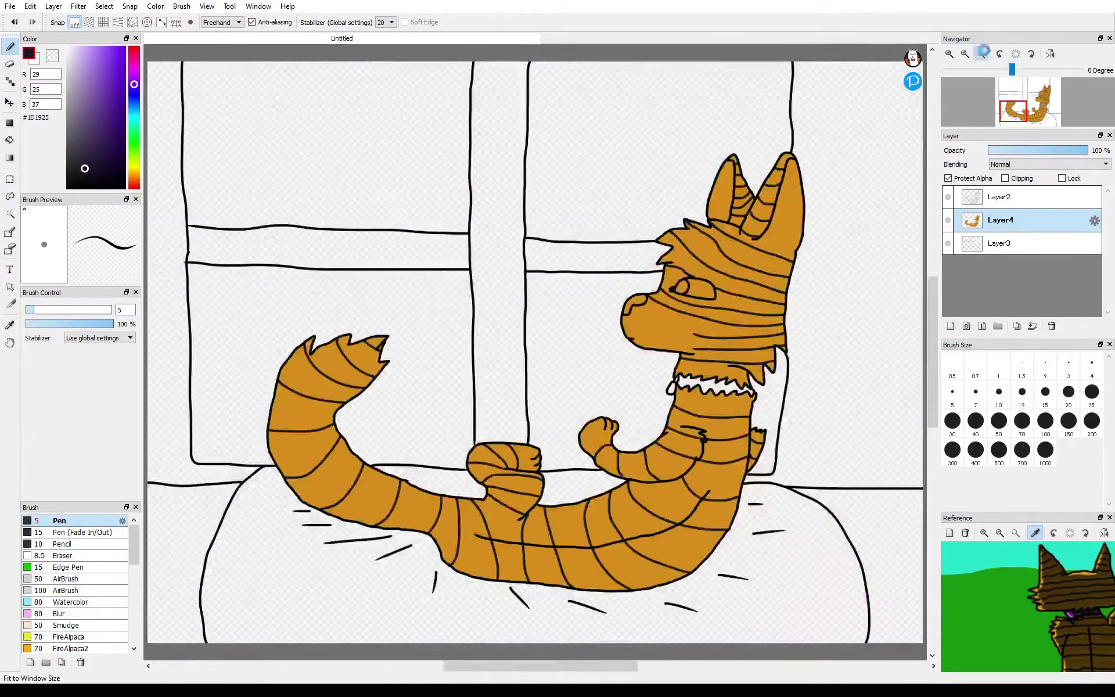
- Sample the orange fur colour from the figure in the reference image
scroll(1048, 610, "up", 3)
scroll(1067, 581, "up", 1)
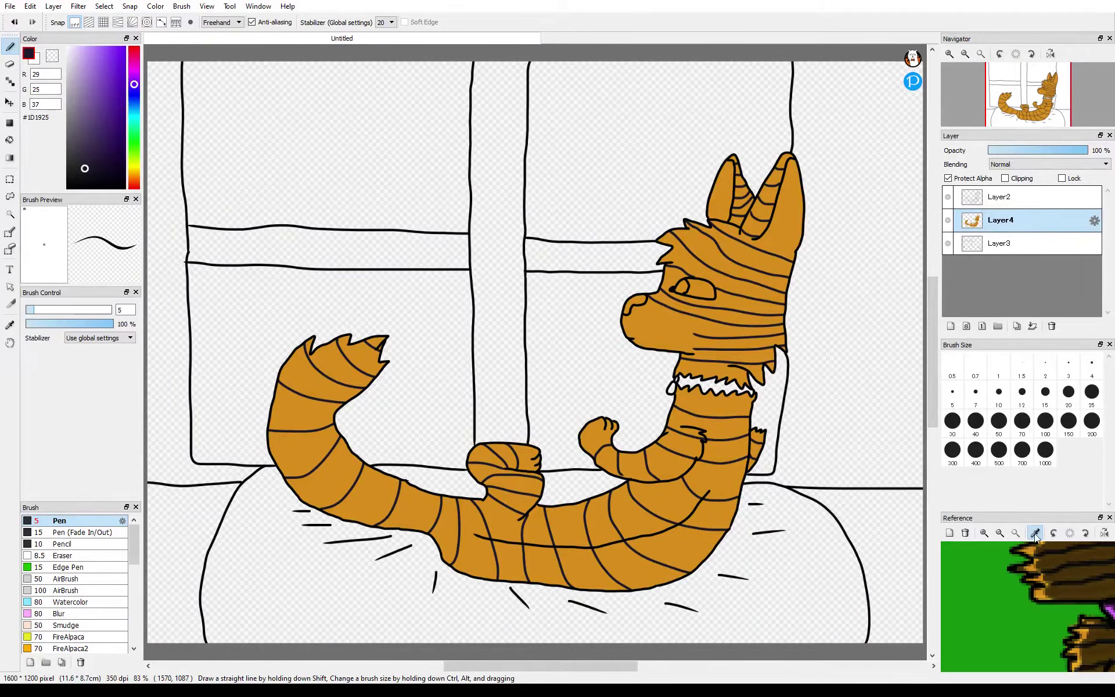
left_click(1035, 533)
left_click_drag(1092, 667, 1050, 617)
left_click(1024, 588)
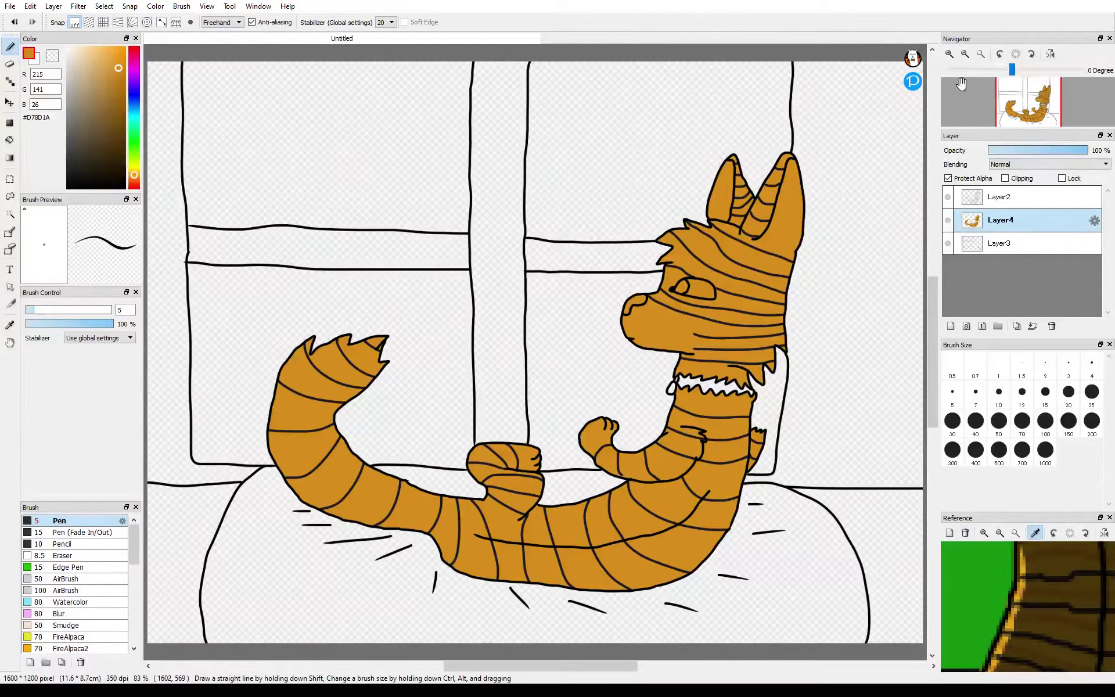
left_click(1016, 533)
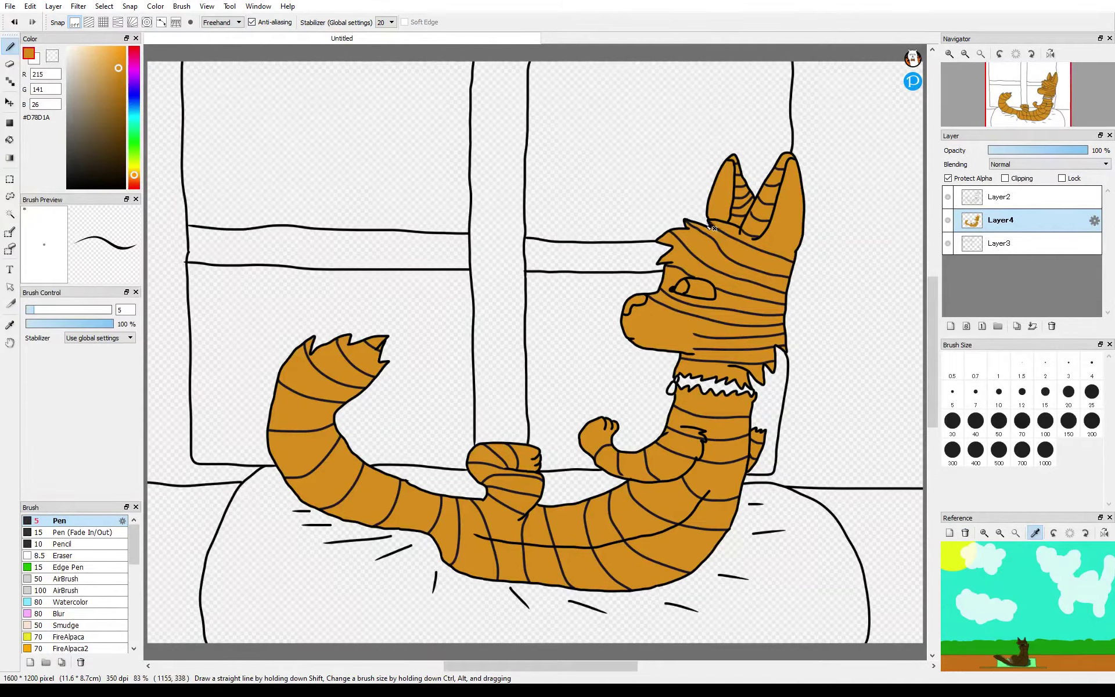
- Draw darker orange stripes in #C67F15 between the dark stripes on the body and hips with a size 7 pen
left_click(976, 392)
scroll(743, 264, "up", 3)
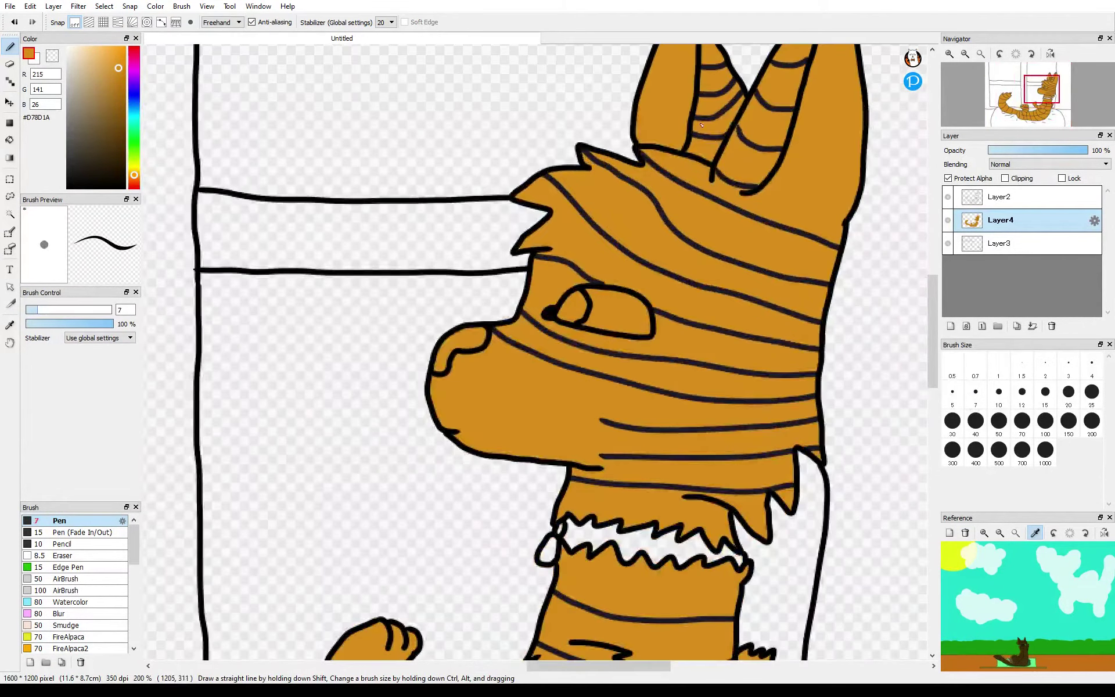
left_click(1041, 91)
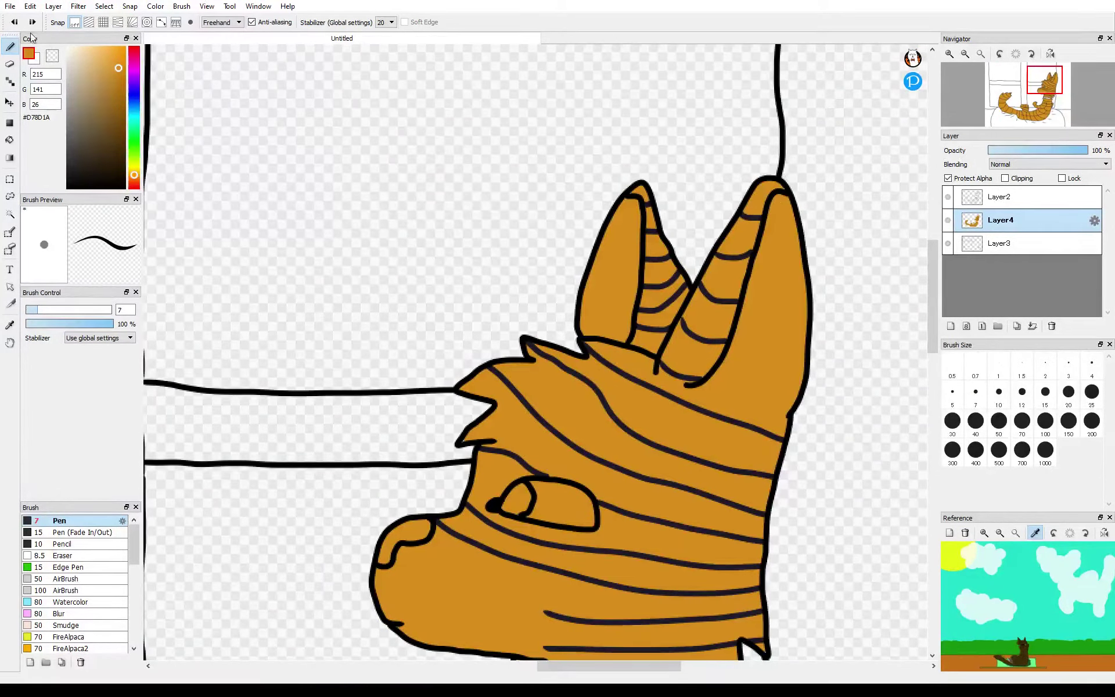
left_click(120, 69)
left_click(119, 78)
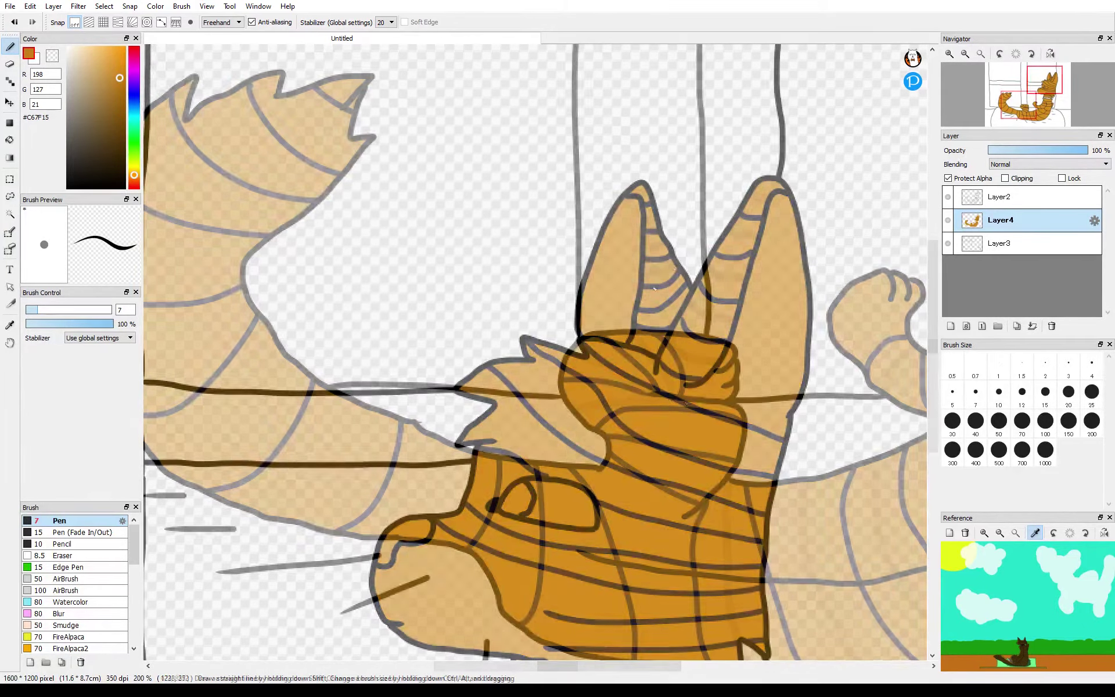
mouse_move(601, 428)
left_mouse_down()
mouse_move(708, 435)
mouse_move(616, 508)
left_mouse_up()
left_click_drag(685, 515, 604, 472)
left_click_drag(806, 453, 707, 256)
left_click_drag(570, 463, 550, 306)
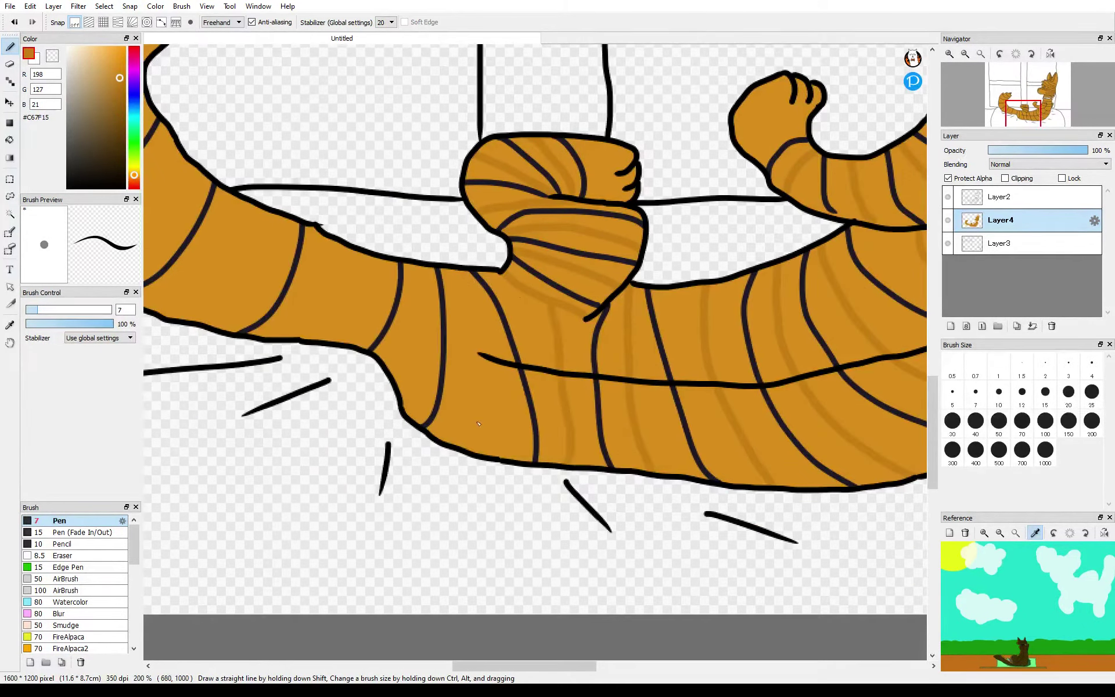
left_click_drag(474, 449, 450, 271)
left_click_drag(399, 378, 425, 269)
- Draw matching darker orange stripes between the dark stripes along the whole tail
mouse_move(310, 338)
left_mouse_down()
mouse_move(352, 251)
mouse_move(845, 482)
left_mouse_up()
left_click_drag(629, 578, 720, 471)
left_click_drag(521, 524, 640, 411)
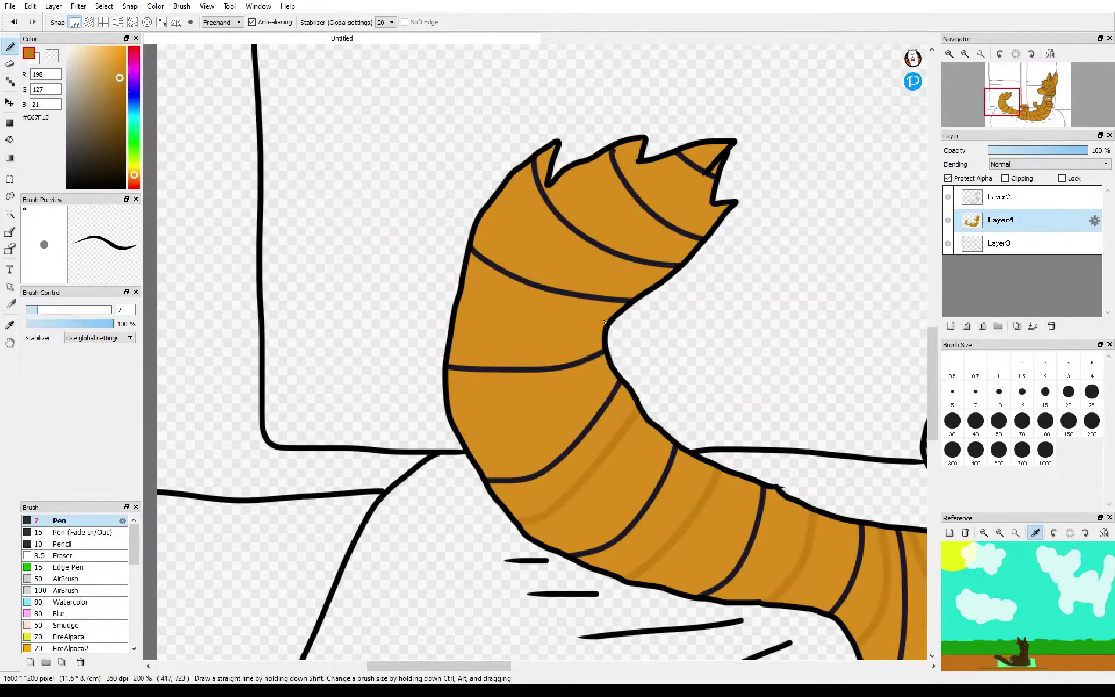
left_click_drag(455, 419, 613, 374)
left_click_drag(463, 295, 605, 326)
left_click_drag(500, 196, 631, 285)
left_click_drag(598, 177, 685, 254)
left_click_drag(650, 163, 714, 221)
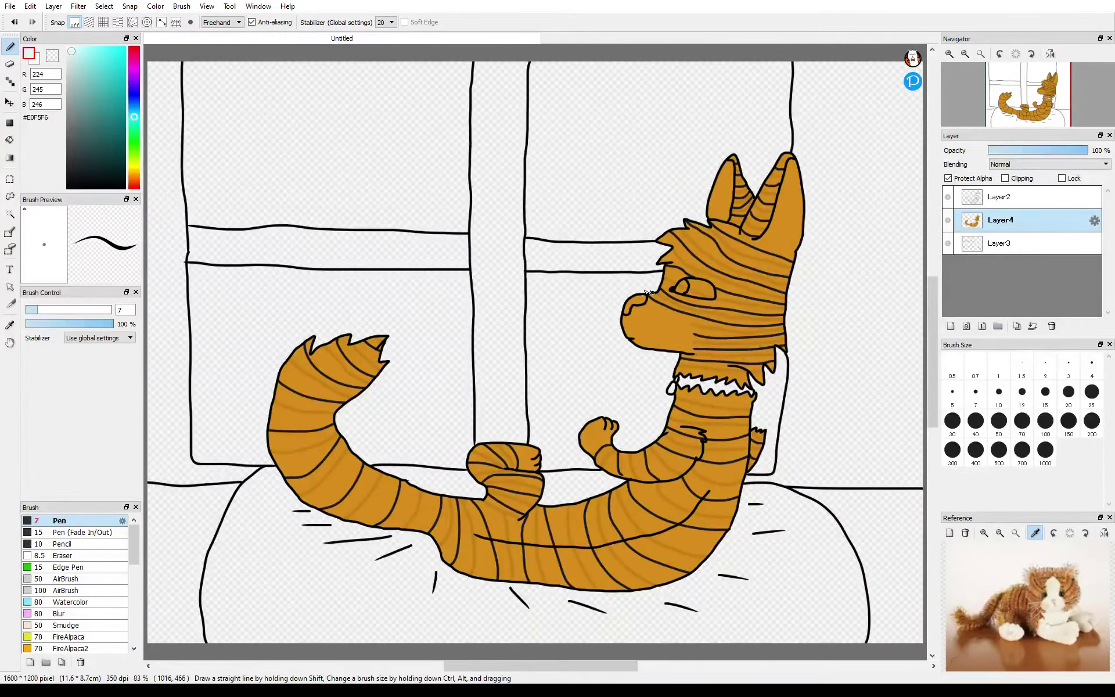
- Paint the forehead patch, nose and muzzle in pale white #E0F5F6, covering the large area with a size 25 pen
scroll(648, 292, "up", 5)
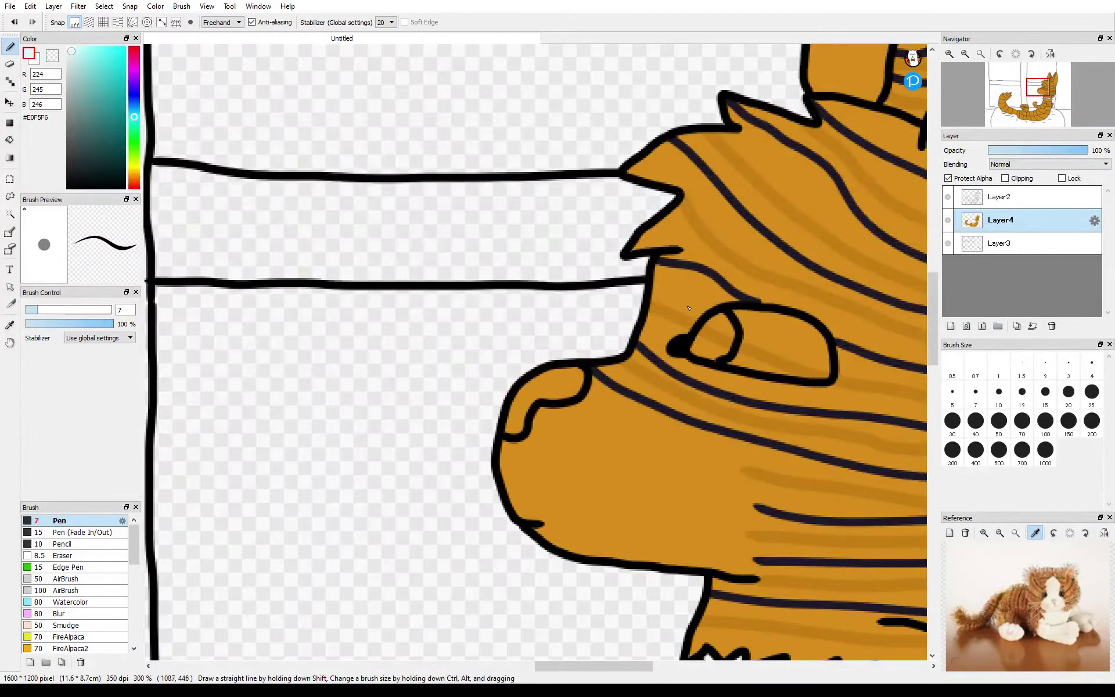
left_click_drag(718, 274, 649, 238)
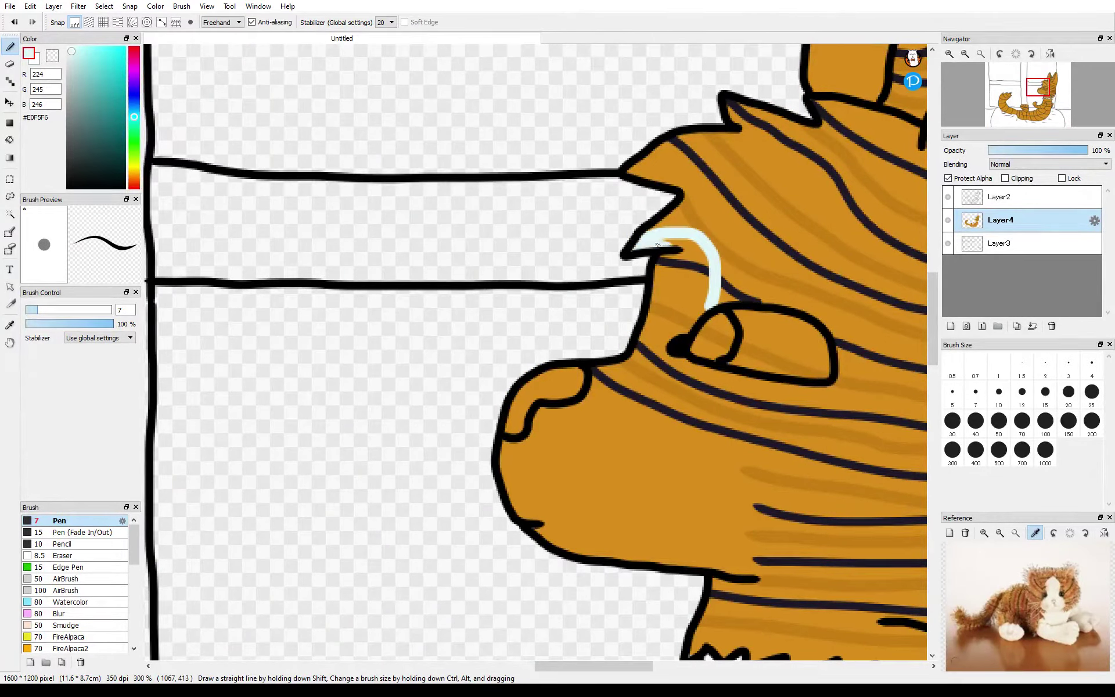
mouse_move(684, 360)
left_mouse_down()
mouse_move(762, 509)
mouse_move(755, 575)
mouse_move(730, 465)
mouse_move(676, 357)
mouse_move(696, 295)
mouse_move(662, 269)
mouse_move(668, 308)
mouse_move(683, 282)
left_mouse_up()
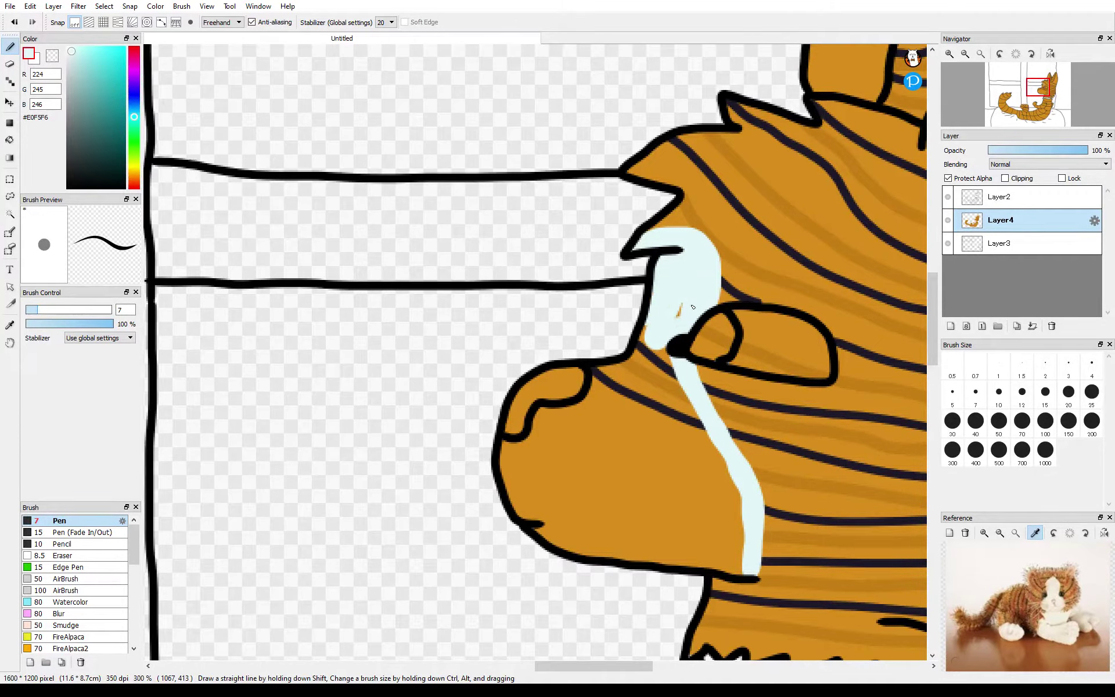
mouse_move(668, 370)
left_mouse_down()
mouse_move(630, 372)
mouse_move(580, 407)
mouse_move(592, 436)
mouse_move(511, 459)
mouse_move(546, 523)
left_mouse_up()
left_click(1091, 392)
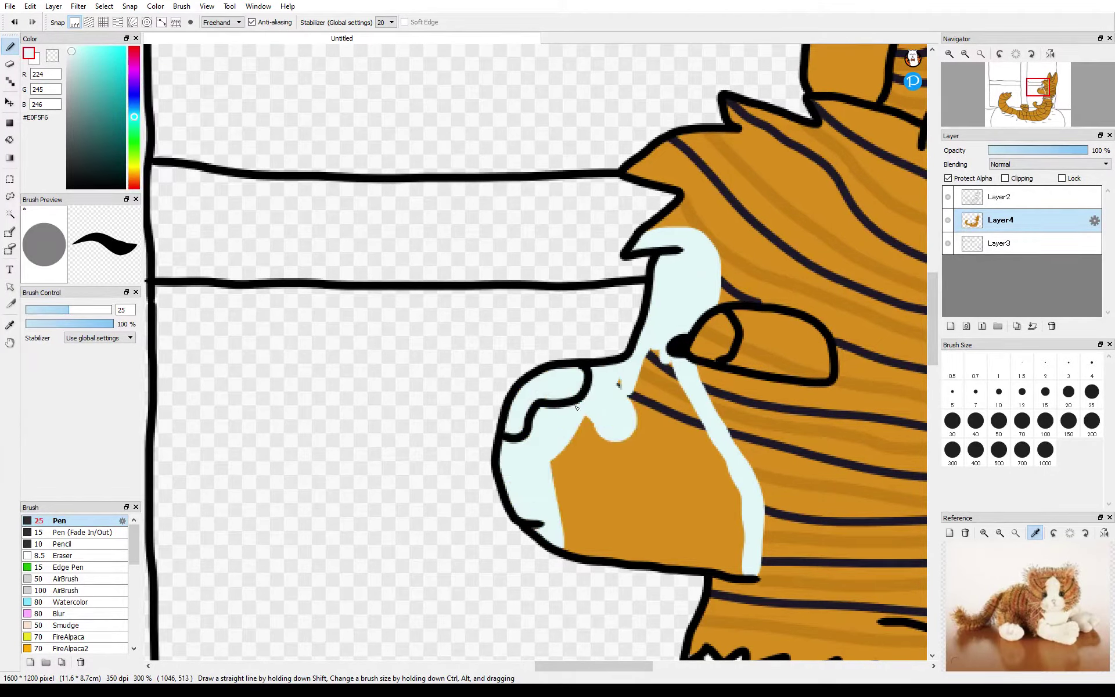
mouse_move(633, 401)
left_mouse_down()
mouse_move(667, 384)
mouse_move(737, 559)
mouse_move(566, 514)
mouse_move(668, 516)
mouse_move(648, 467)
left_mouse_up()
- Outline a pale white patch down the throat with a size 5 pen and fill it at size 15
left_click(953, 392)
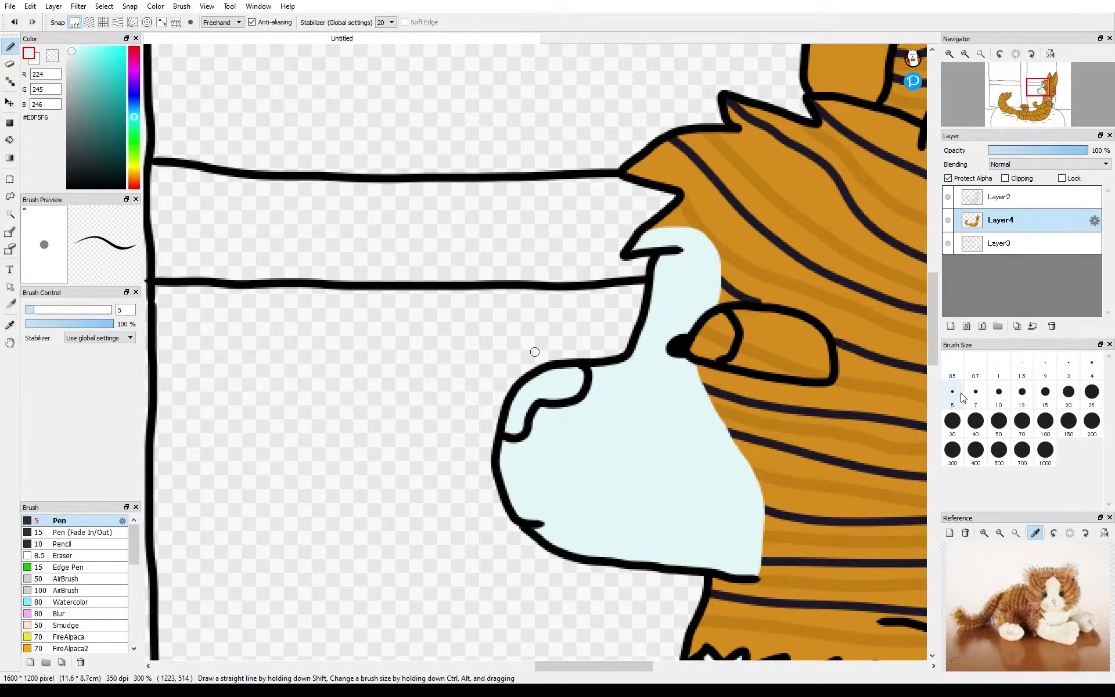
mouse_move(1037, 93)
left_mouse_down()
mouse_move(1036, 114)
mouse_move(1040, 96)
left_mouse_up()
mouse_move(621, 250)
left_mouse_down()
mouse_move(623, 323)
mouse_move(574, 472)
mouse_move(530, 530)
left_mouse_up()
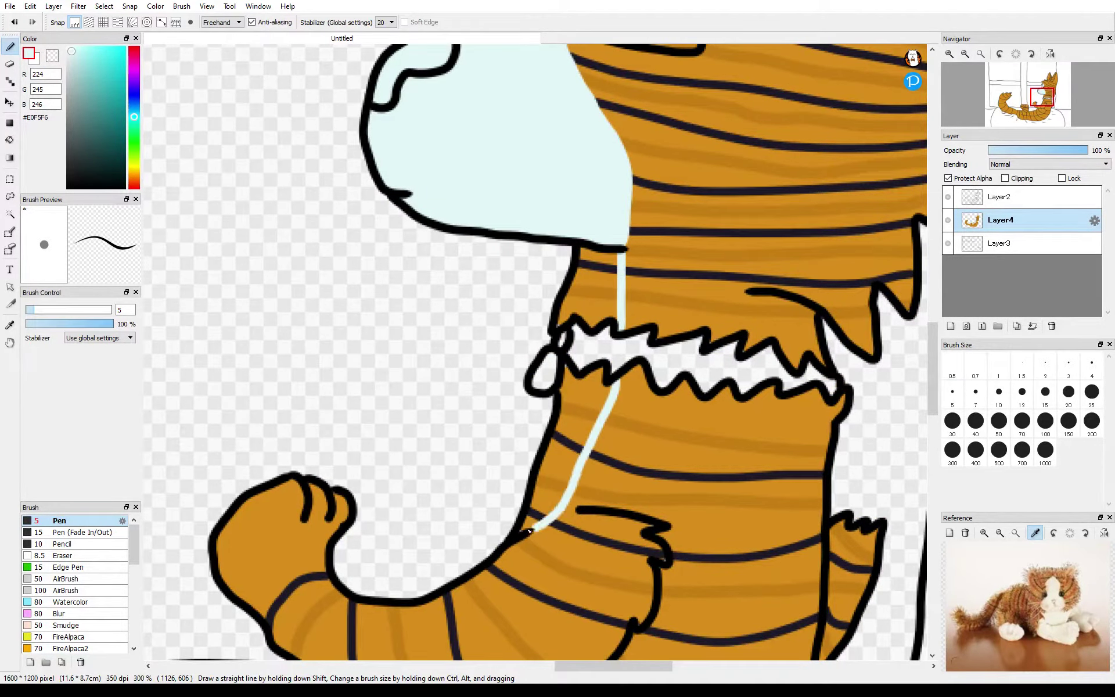
left_click(948, 178)
left_click(948, 178)
left_click(1046, 391)
mouse_move(575, 316)
left_mouse_down()
mouse_move(611, 266)
mouse_move(598, 409)
mouse_move(561, 464)
mouse_move(554, 443)
mouse_move(531, 523)
mouse_move(553, 484)
left_mouse_up()
- Outline the edge of the pale patch across the raised arm's shoulder with a size 5 pen
left_click(953, 394)
left_click_drag(1036, 98, 1039, 106)
mouse_move(632, 239)
left_mouse_down()
mouse_move(667, 330)
mouse_move(721, 347)
left_mouse_up()
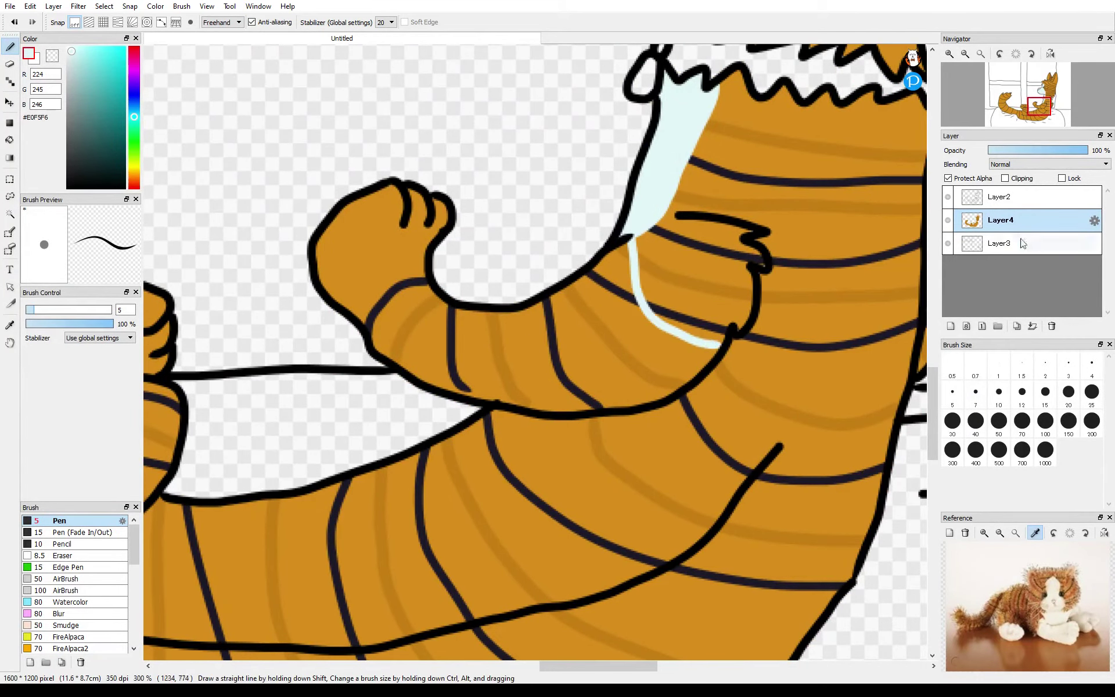
- Fill the raised arm and paw with pale white, using a size 15 pen for the area and size 5 near the edges
left_click(1045, 391)
mouse_move(622, 250)
left_mouse_down()
mouse_move(620, 287)
mouse_move(674, 369)
mouse_move(669, 347)
left_mouse_up()
key("bracketleft")
key("bracketleft")
key("bracketleft")
key("bracketleft")
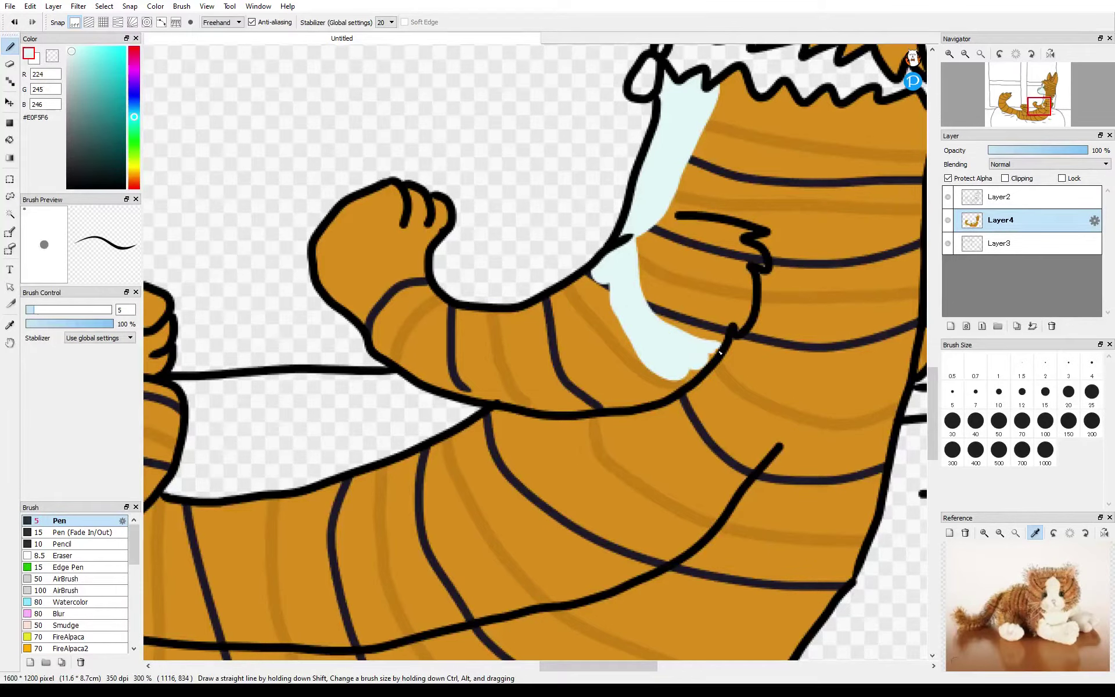
key("bracketright")
key("bracketright")
key("bracketright")
key("bracketright")
mouse_move(697, 366)
left_mouse_down()
mouse_move(654, 386)
mouse_move(531, 401)
mouse_move(450, 380)
mouse_move(313, 238)
mouse_move(401, 255)
mouse_move(351, 293)
mouse_move(466, 372)
mouse_move(604, 279)
mouse_move(499, 349)
mouse_move(581, 380)
mouse_move(609, 316)
mouse_move(544, 364)
left_mouse_up()
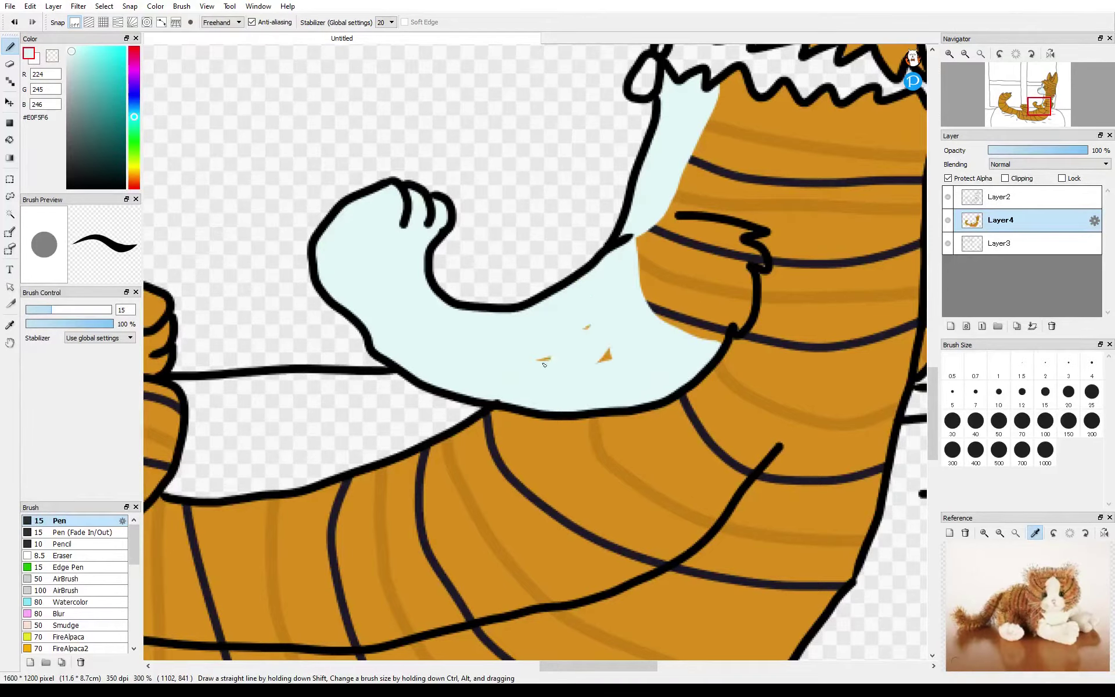
- Paint a pale white strip along the belly below the raised arm with the size 15 pen
left_click_drag(1033, 109, 1035, 107)
mouse_move(780, 370)
left_mouse_down()
mouse_move(729, 405)
mouse_move(434, 484)
mouse_move(299, 488)
mouse_move(418, 514)
mouse_move(673, 387)
mouse_move(697, 389)
mouse_move(618, 419)
mouse_move(697, 398)
left_mouse_up()
- Select the toe area of the hind paw with the Magic Wand, paint it pale white with a size 50 pen, and deselect
left_click_drag(1033, 106, 1026, 103)
left_click(952, 393)
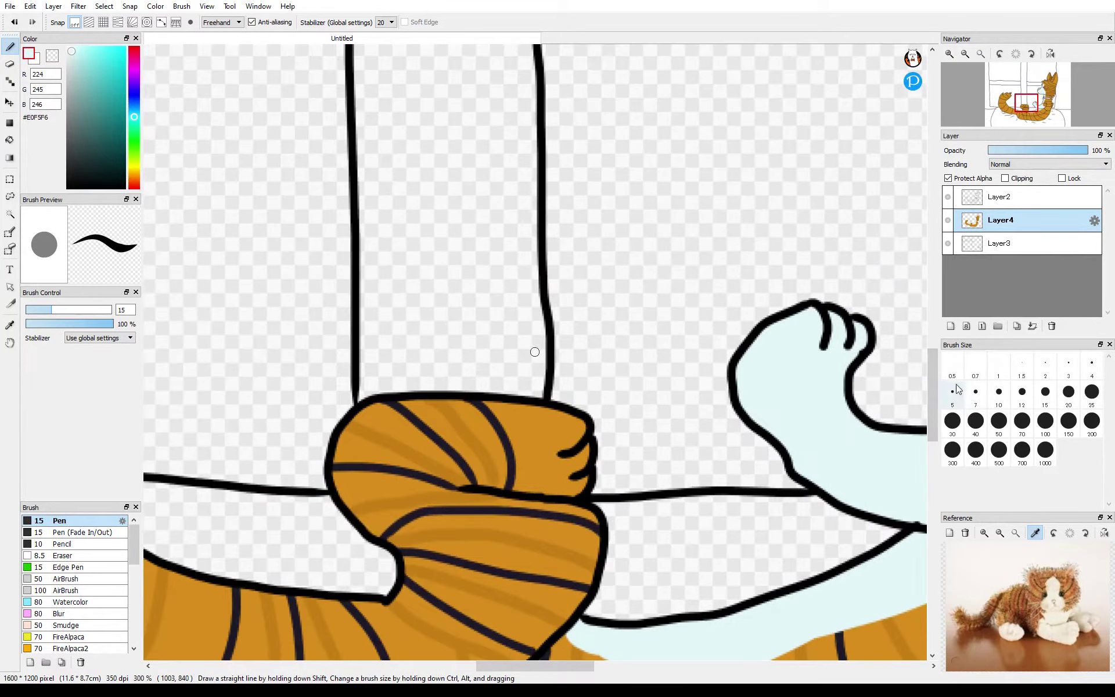
left_click(10, 214)
left_click(541, 432)
left_click(9, 47)
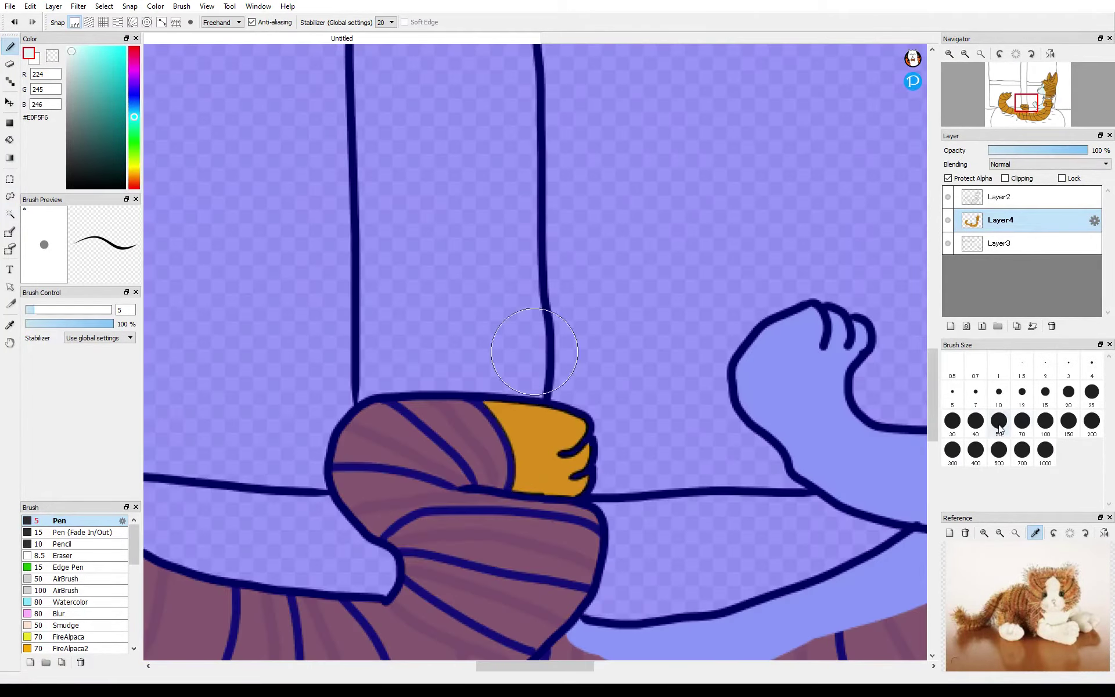
left_click(999, 422)
left_click_drag(539, 434, 434, 414)
key("ctrl+d")
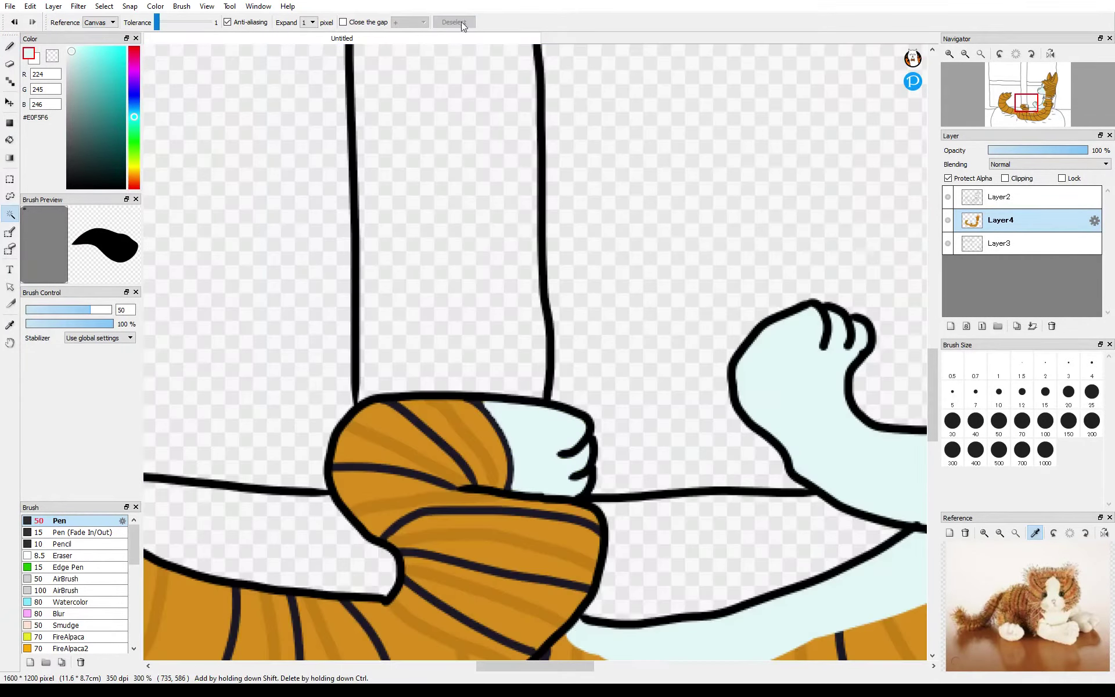
- Colour the nose peach #EBBA8D with a size 5 pen on a new layer above Layer4
left_click(953, 392)
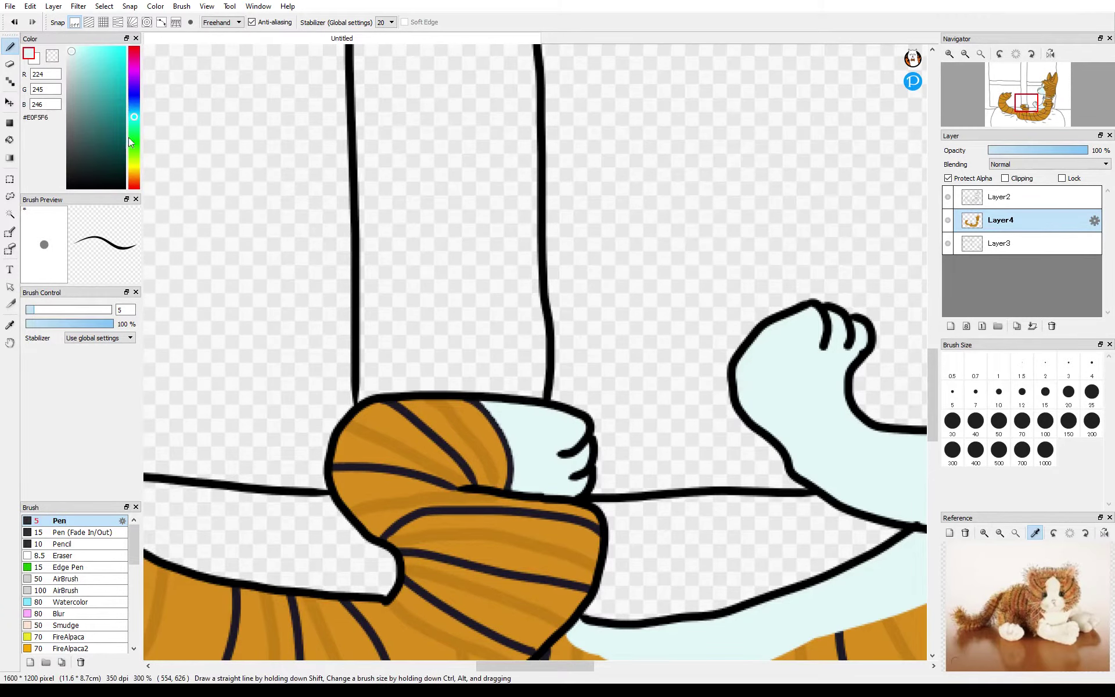
left_click_drag(134, 181, 134, 178)
left_click(90, 58)
left_click_drag(1032, 100, 1040, 87)
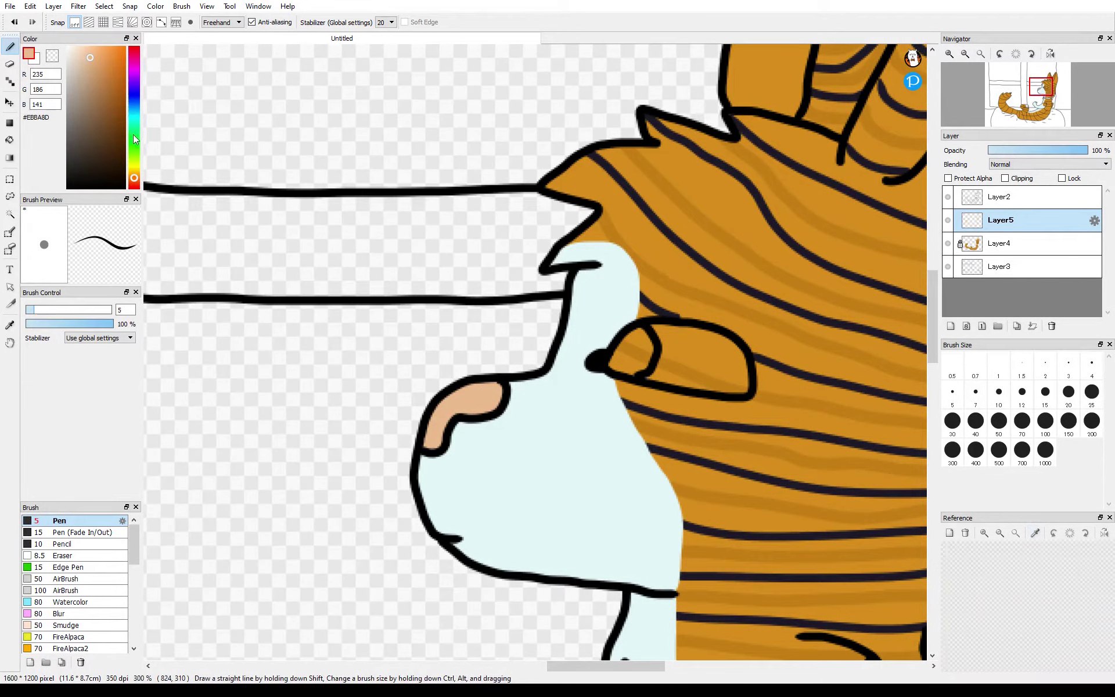
- Fill the whole eye with light green #A2EEB9 using the size 5 pen
left_click(135, 134)
left_click(86, 58)
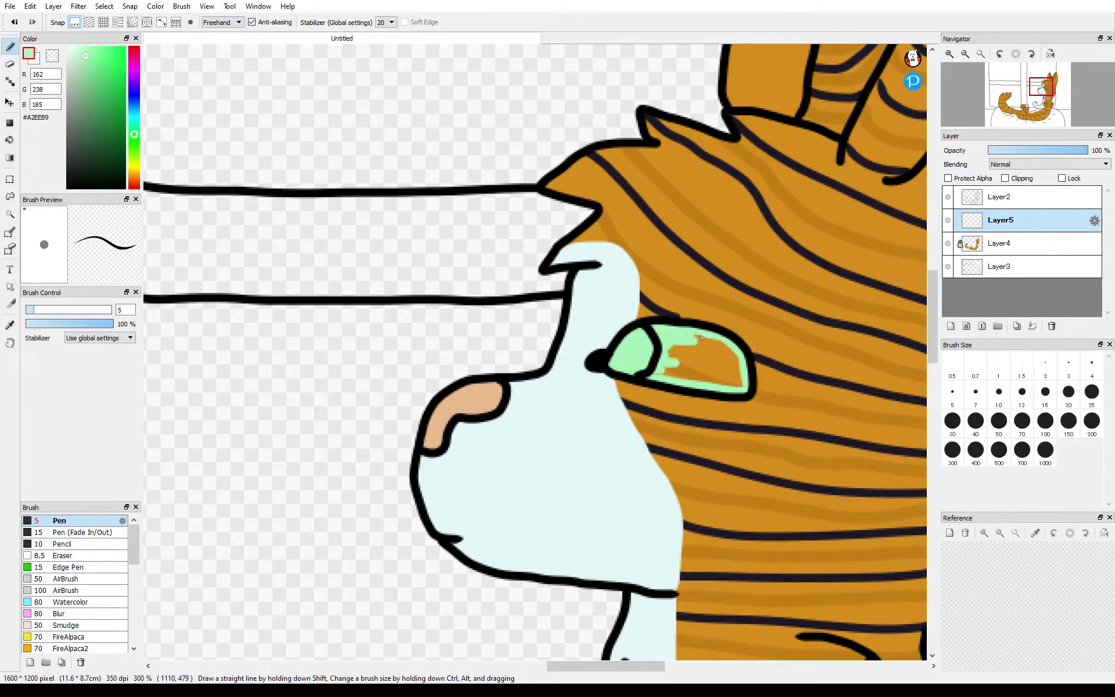
mouse_move(743, 391)
left_mouse_down()
mouse_move(669, 364)
mouse_move(725, 355)
left_mouse_up()
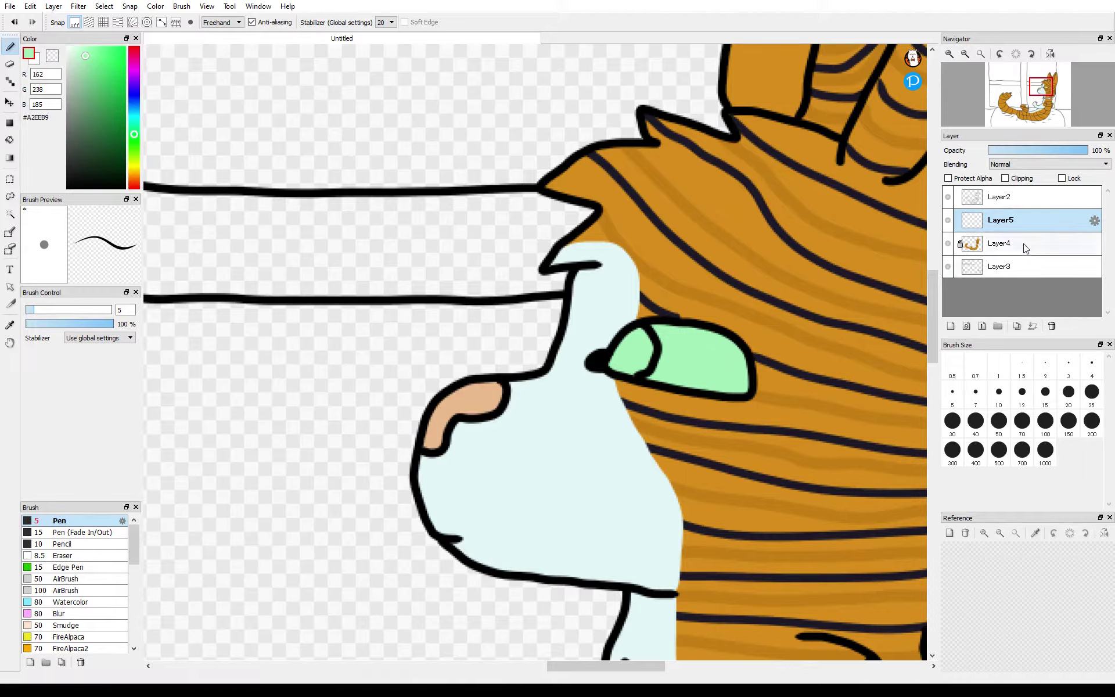
left_click(112, 91)
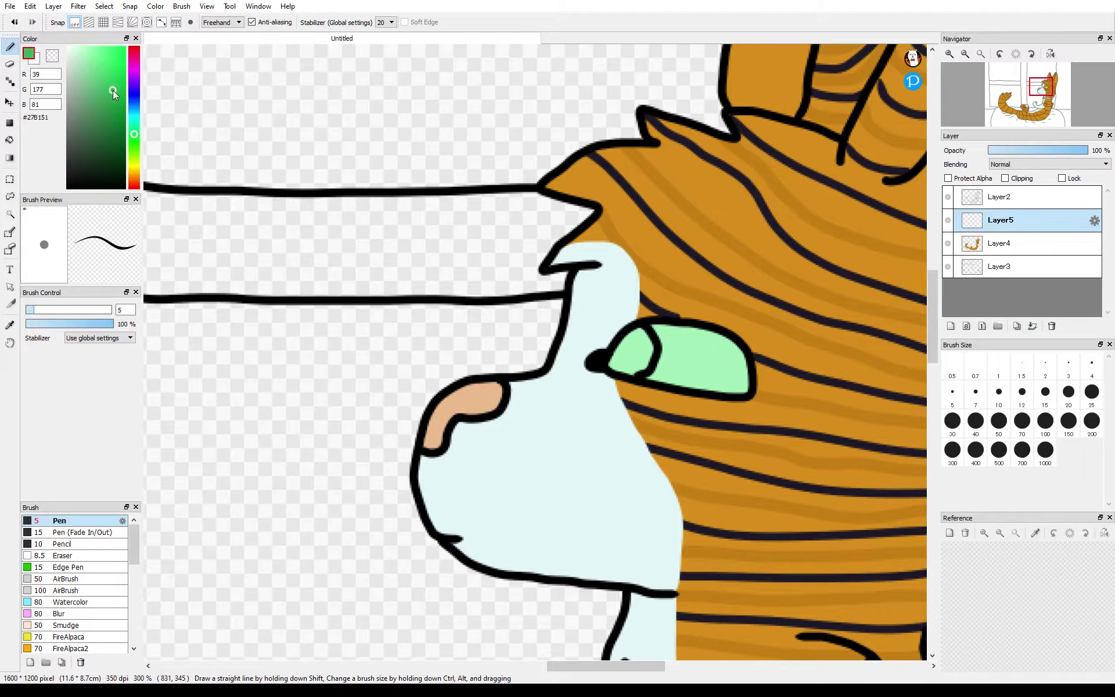
left_click_drag(672, 328, 681, 334)
key("ctrl+z")
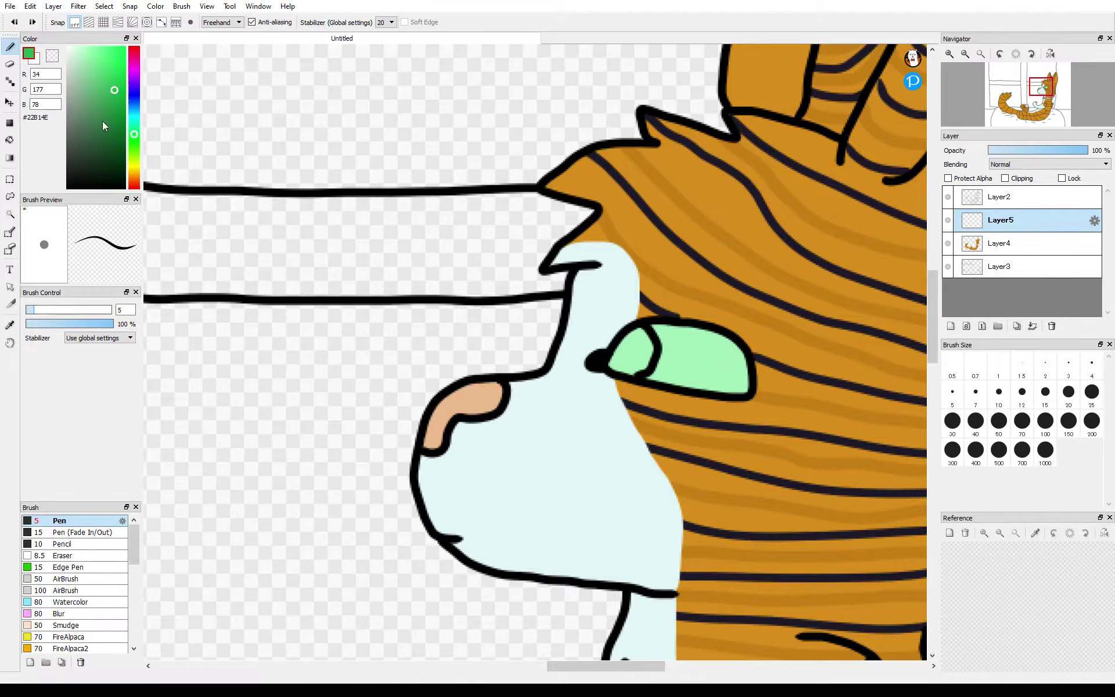
- Draw the iris edge as a dark green #275E37 curve at size 5, and add small inner iris lines at size 3
left_click(101, 137)
left_click_drag(690, 386, 702, 356)
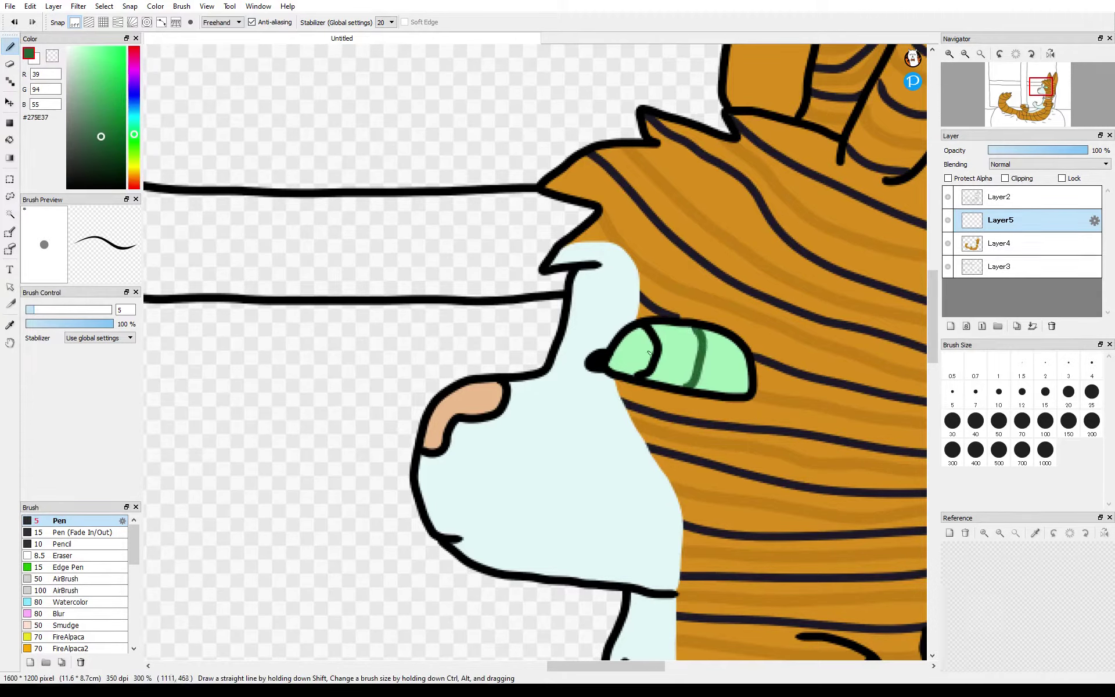
left_click(1069, 363)
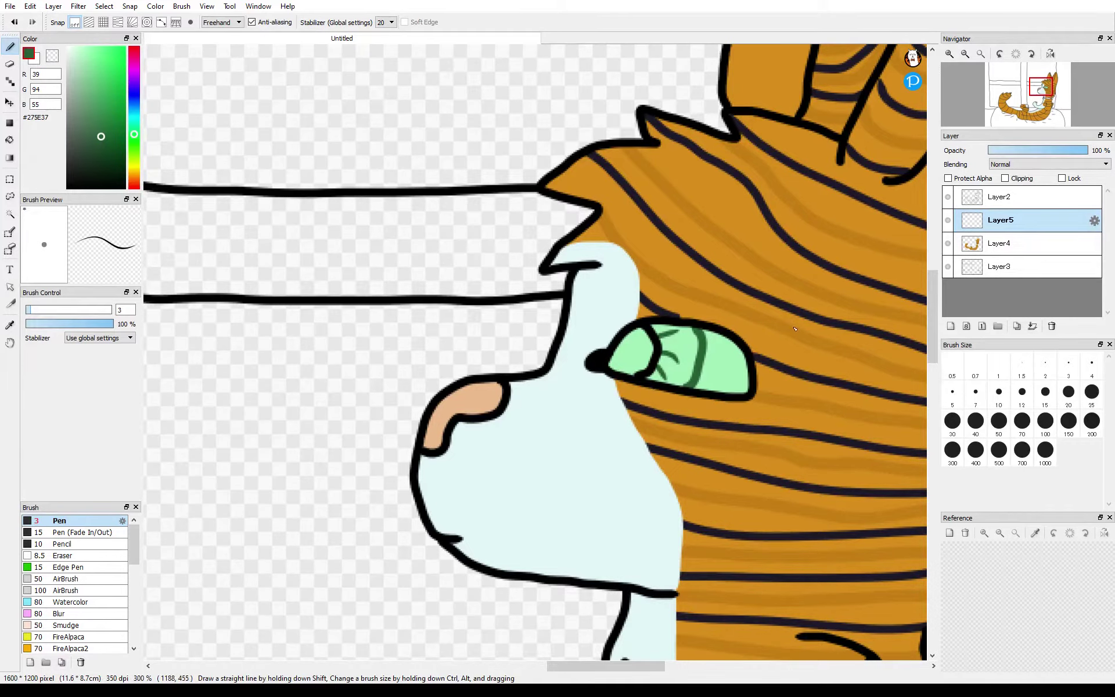
- Merge Layer2 down into Layer5 and add a new layer directly above Layer4
left_click(1017, 196)
left_click(1033, 326)
left_click(1007, 221)
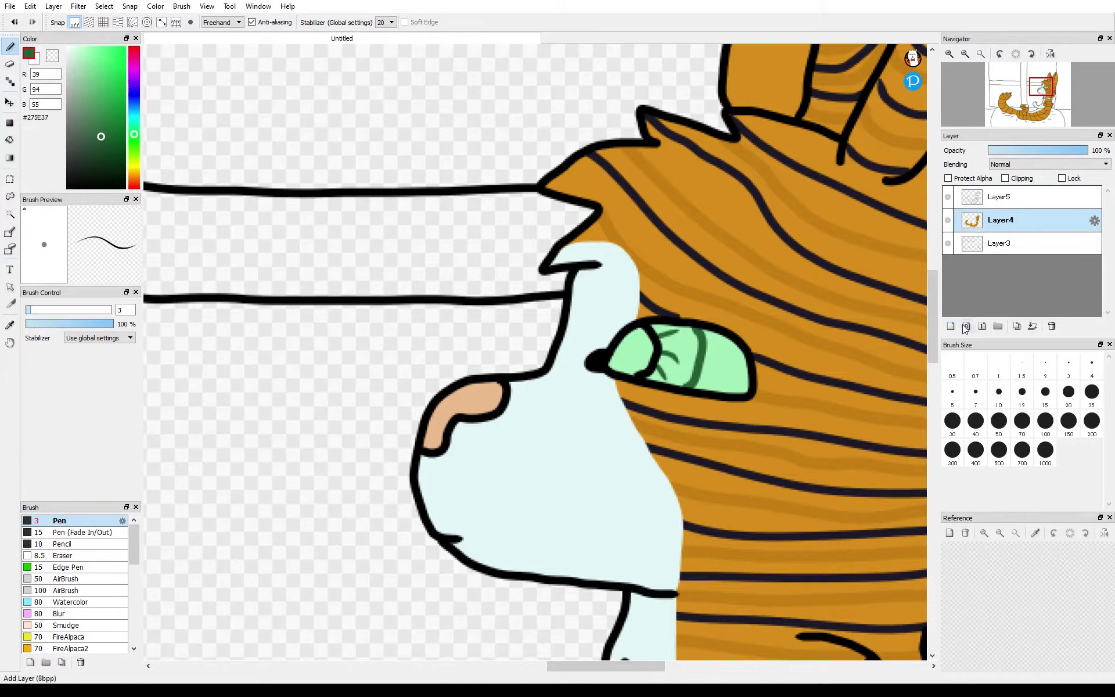
left_click(951, 326)
- Fill the iris with green #159A3D using a size 10 pen and erase the paint spilling past its edge
left_click(118, 103)
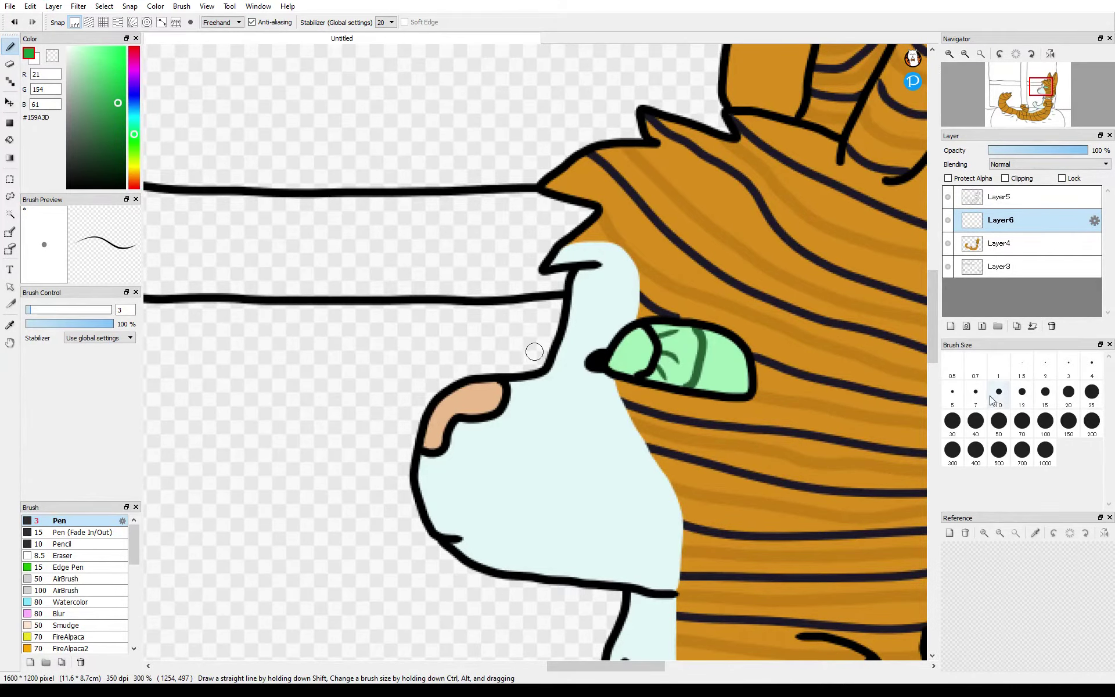
left_click(992, 399)
mouse_move(675, 355)
left_mouse_down()
mouse_move(656, 374)
mouse_move(692, 384)
left_mouse_up()
left_click_drag(684, 331, 687, 346)
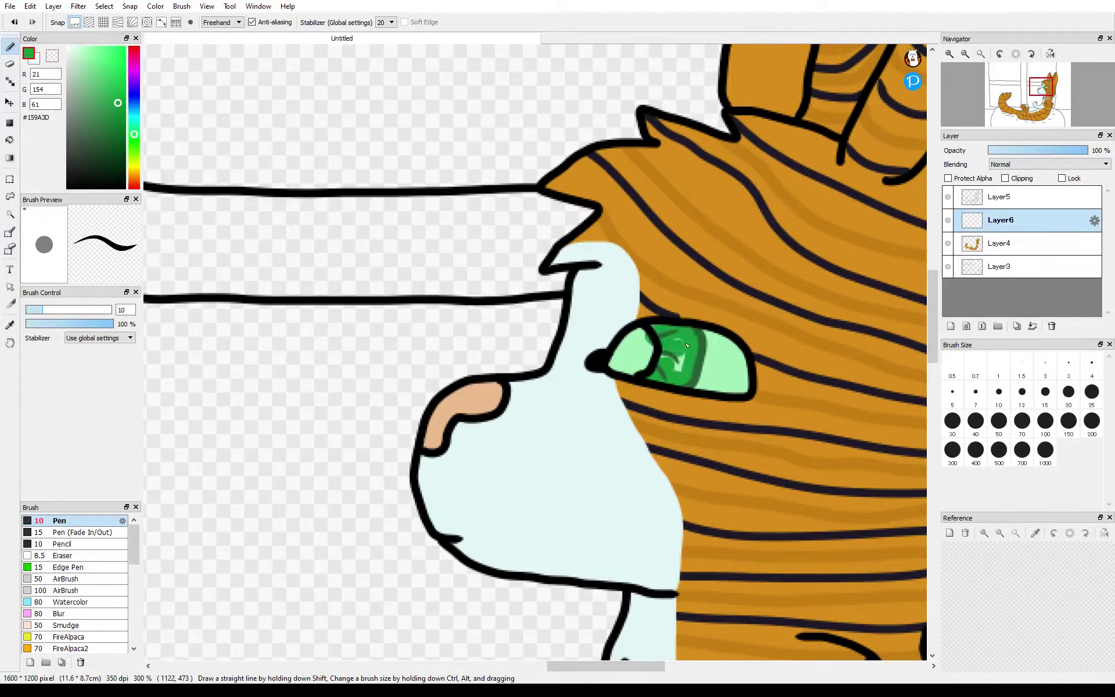
key("e")
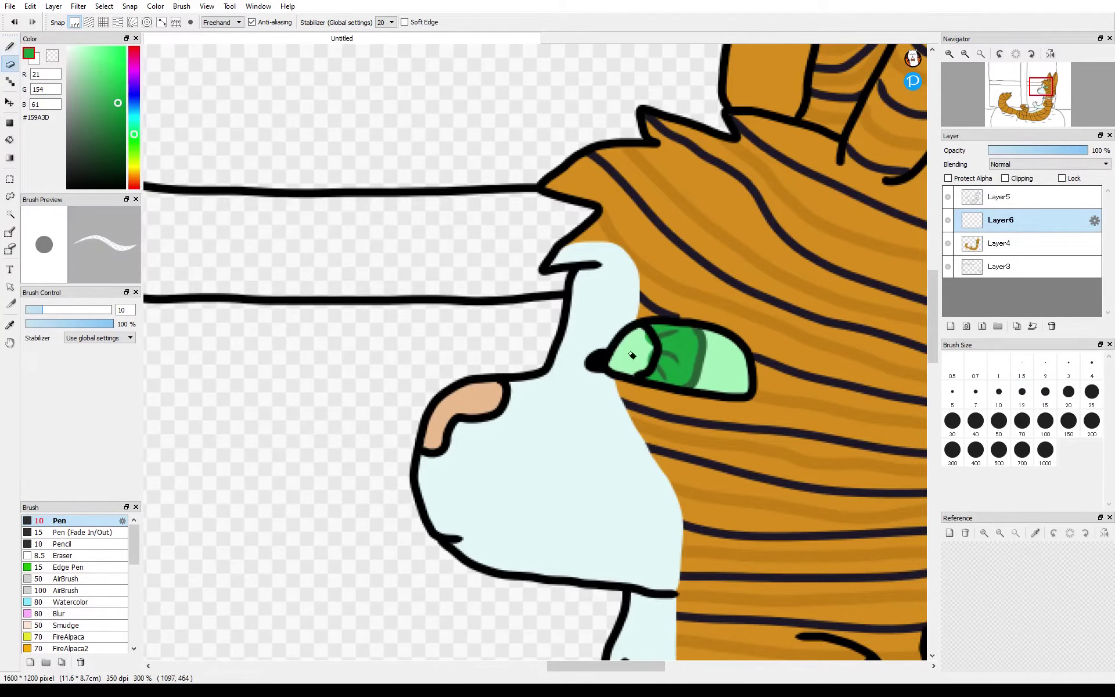
- With alpha protected, shade the upper iris in #1B7A38 and #106028, and soften the tones with the size 80 Blur brush
left_click(948, 178)
left_click_drag(118, 113, 113, 121)
left_click(10, 47)
left_click_drag(695, 358, 654, 356)
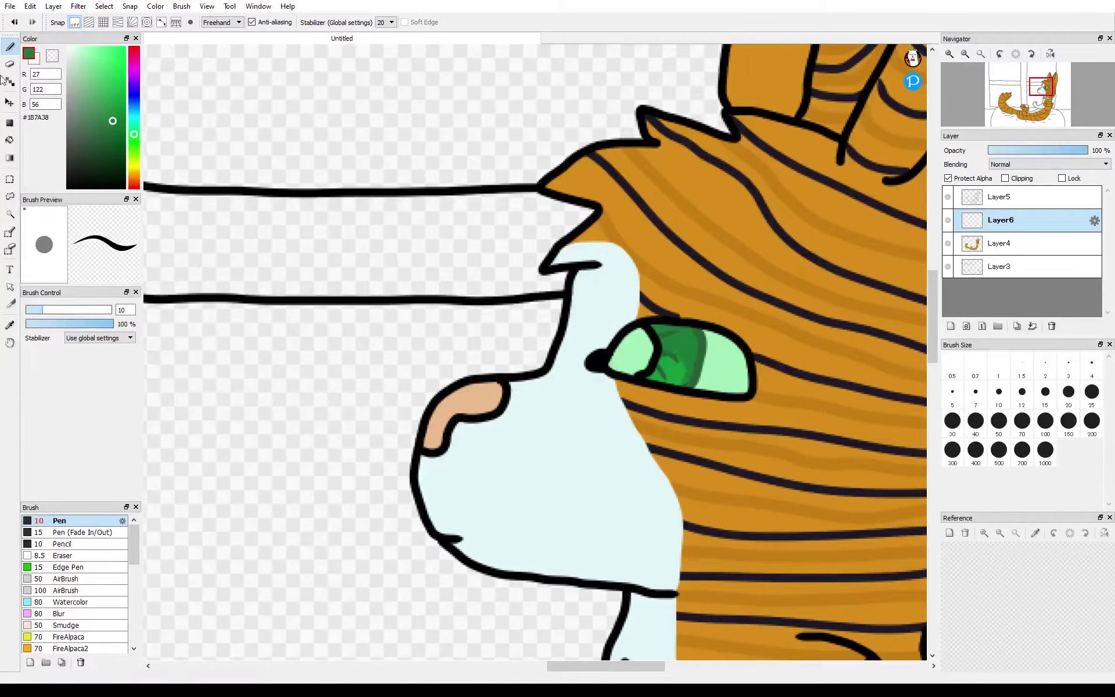
left_click(116, 137)
left_click_drag(696, 352, 648, 340)
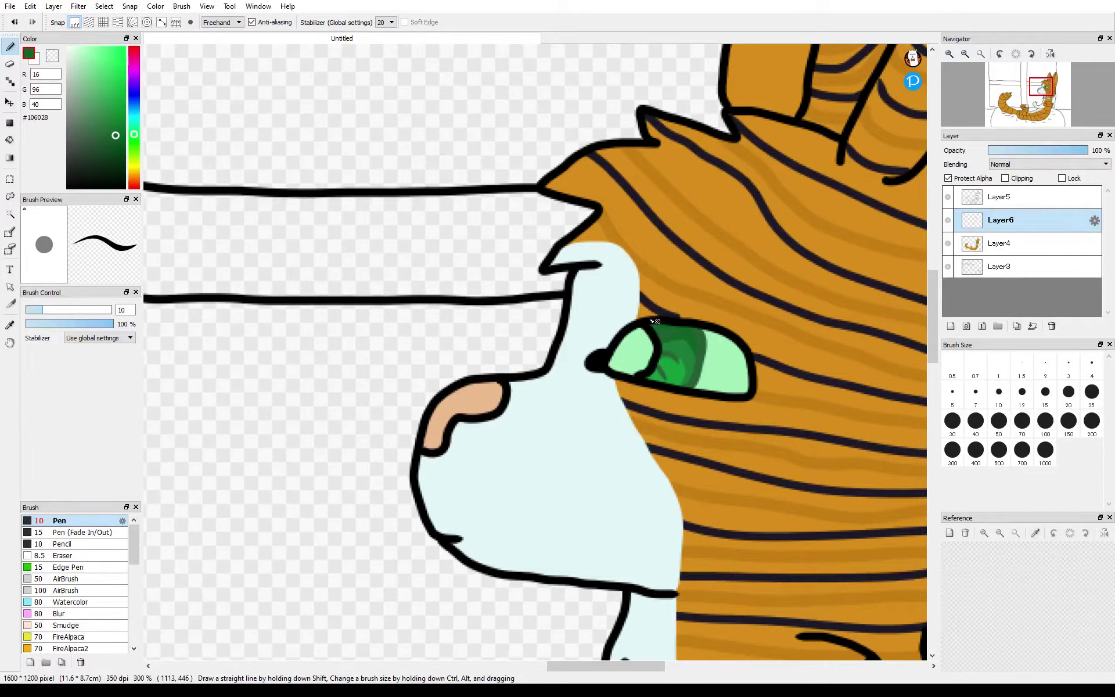
left_click(70, 614)
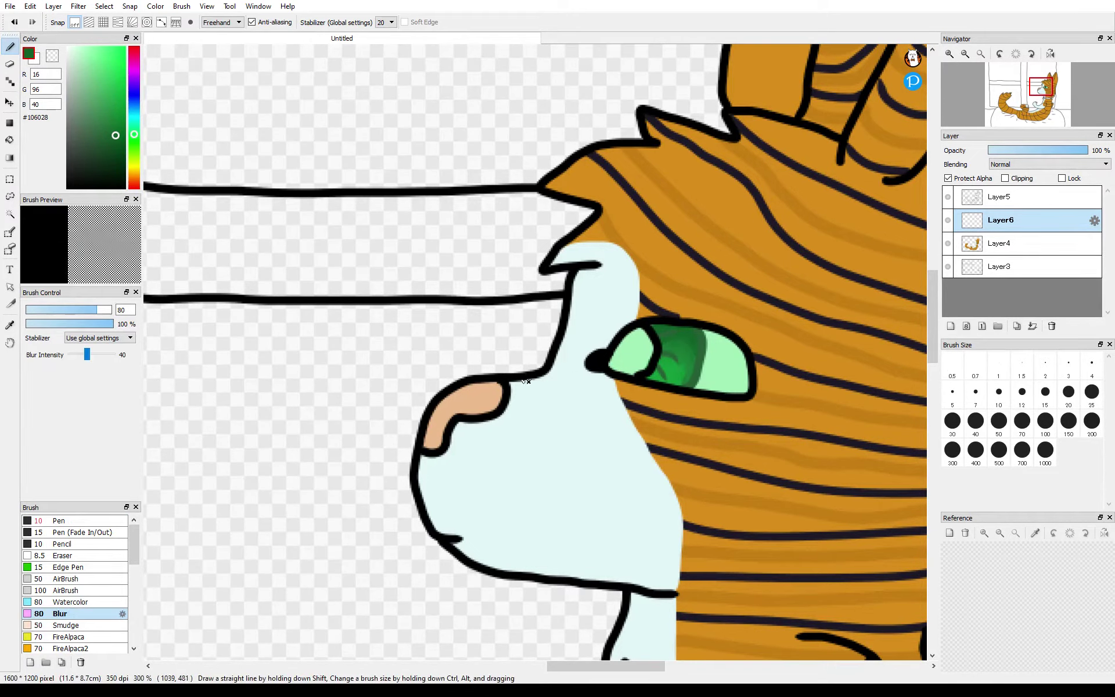
left_click(65, 521)
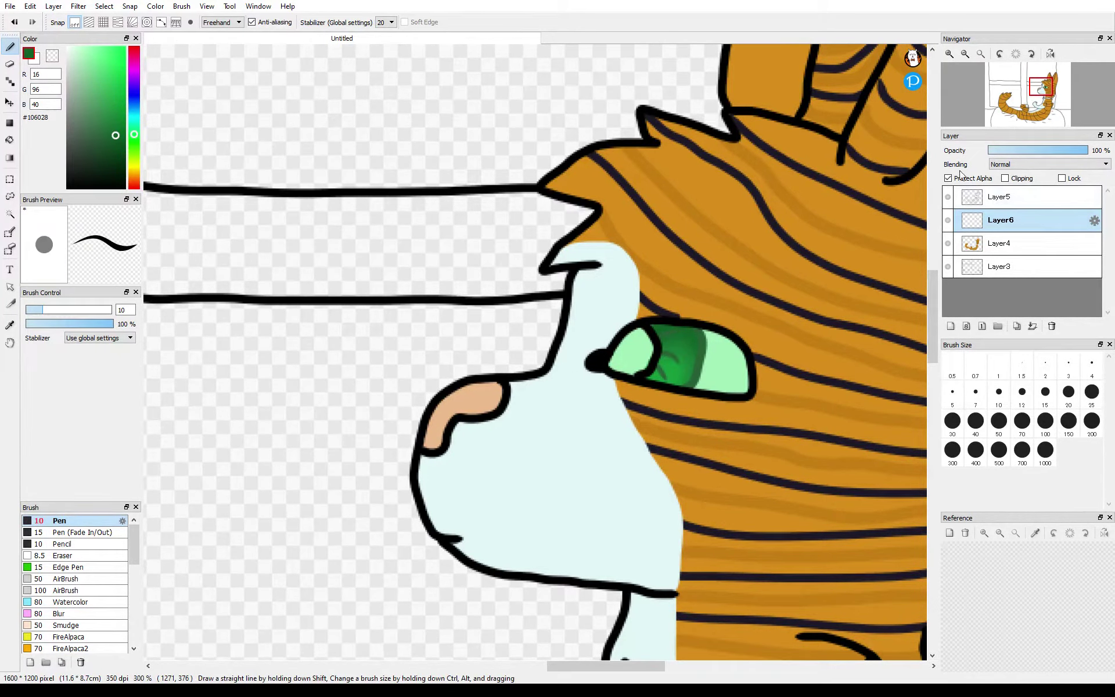
- Fill the pupil with dark green #1B281F, shade it with #101411 and lighter #2A3A30 tones, and soften them with the Blur brush
left_click(948, 179)
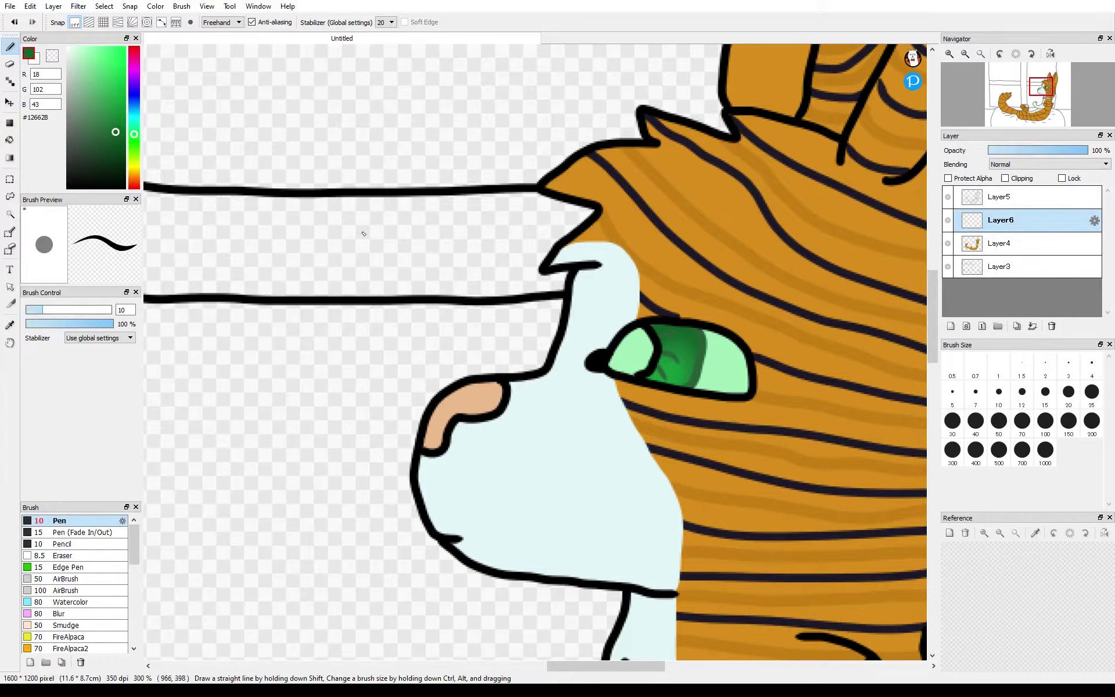
left_click(101, 150)
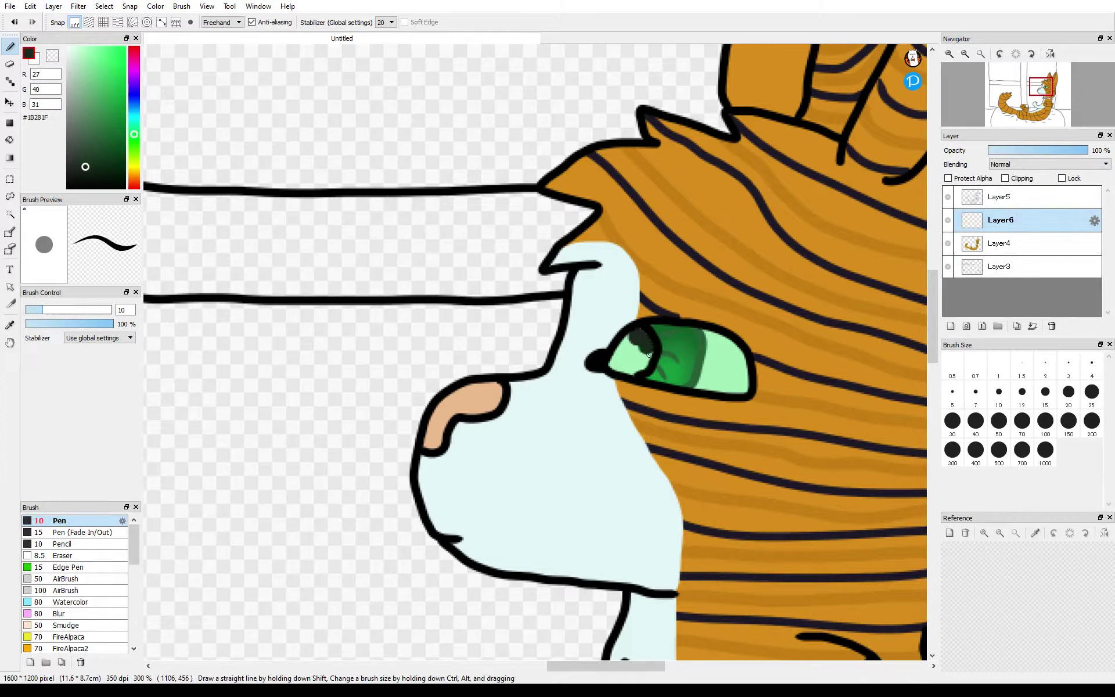
left_click(86, 173)
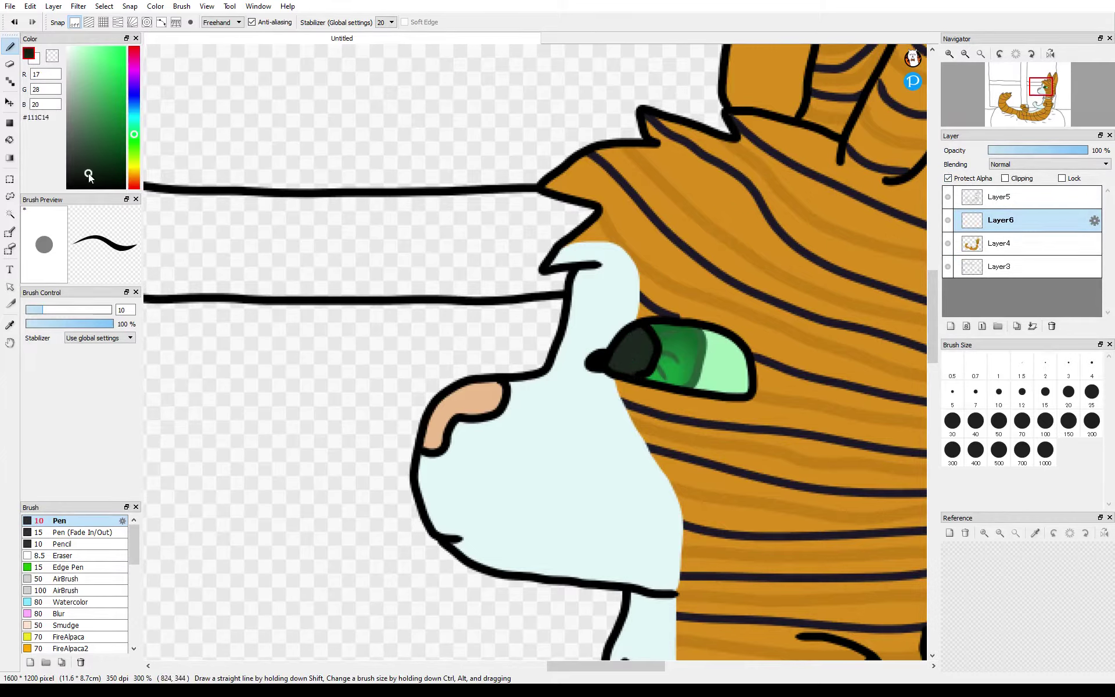
left_click(77, 178)
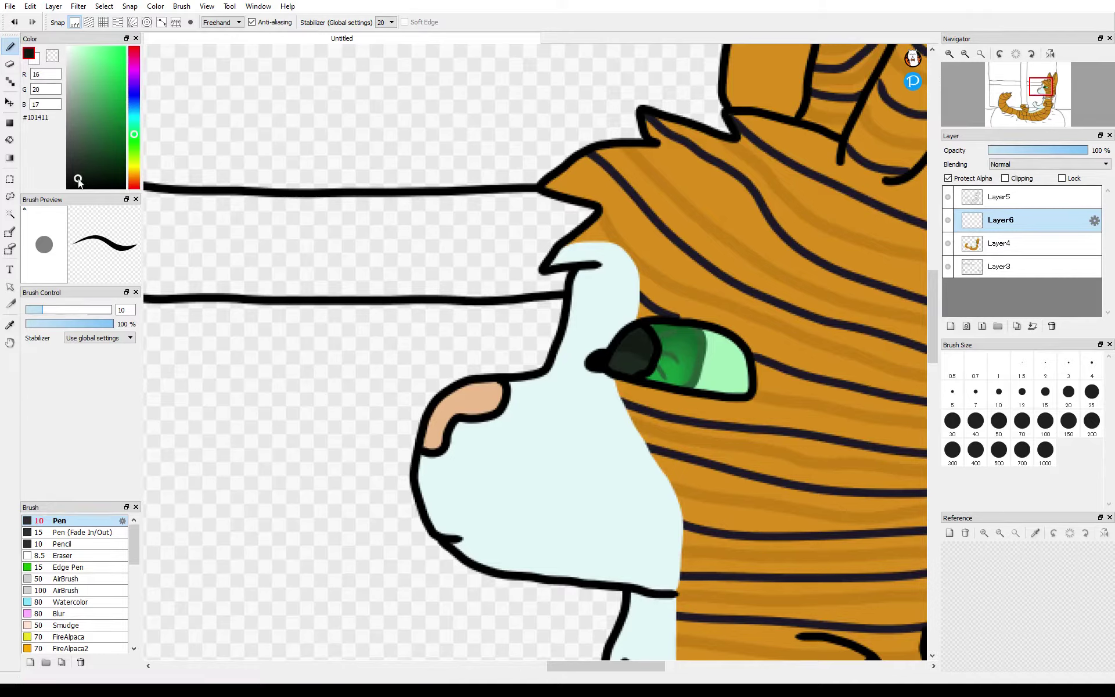
left_click(612, 367, "alt")
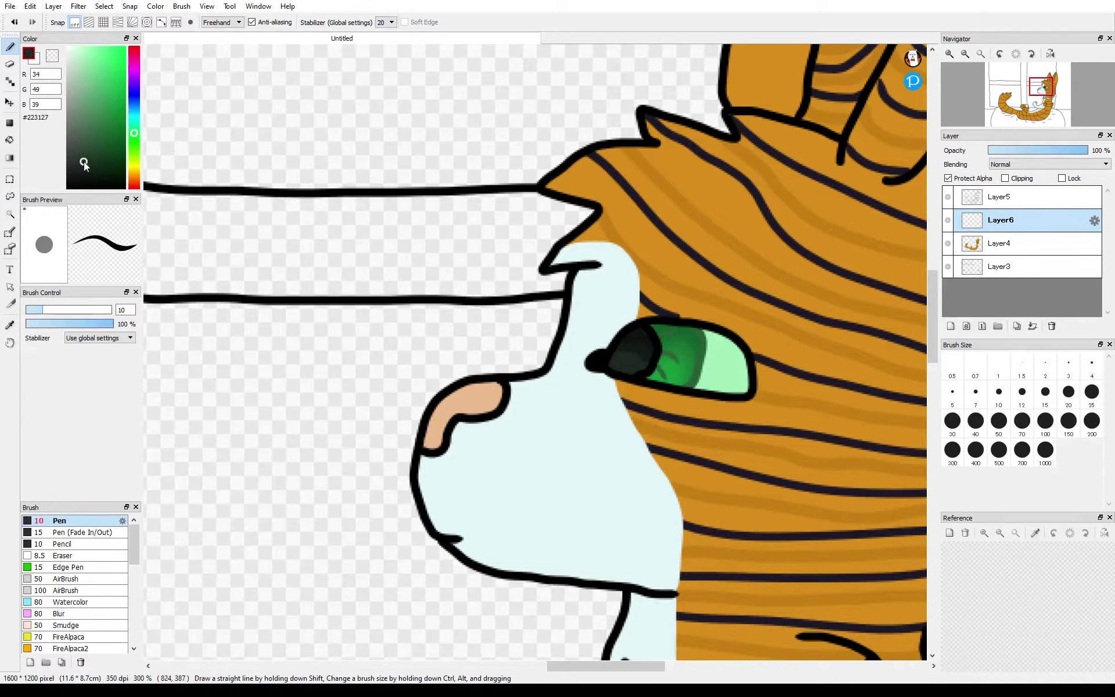
left_click(72, 614)
left_click_drag(622, 366, 634, 356)
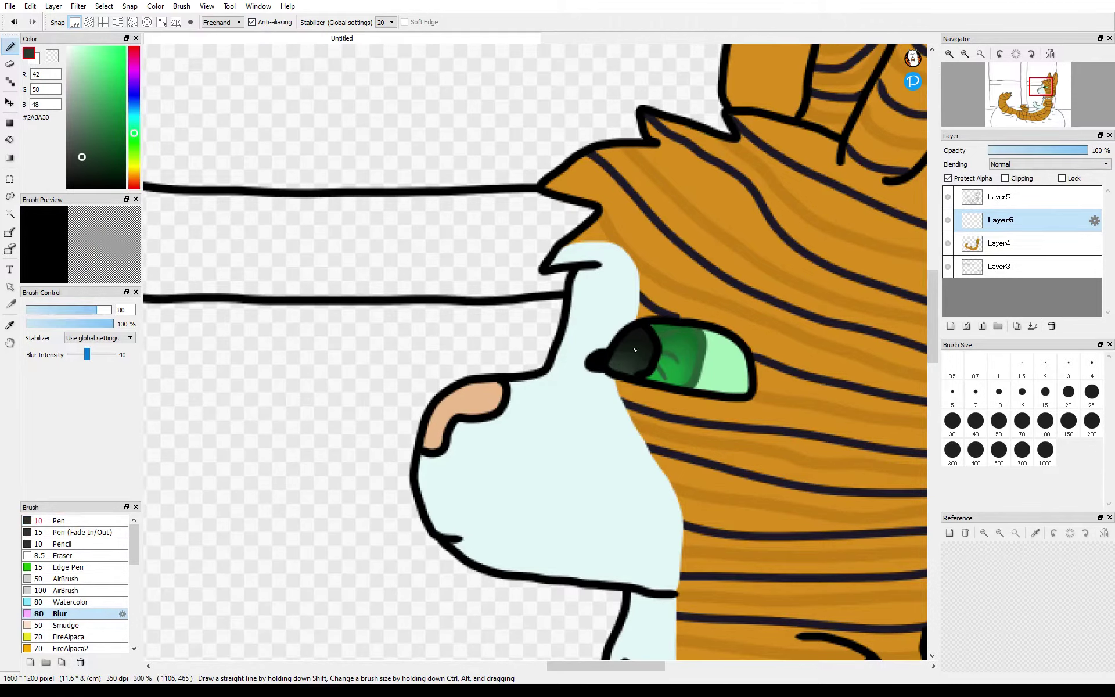
left_click(91, 523)
- Merge the eye layer with the line art layer above it and add a new layer directly above Layer3
left_click(1033, 326)
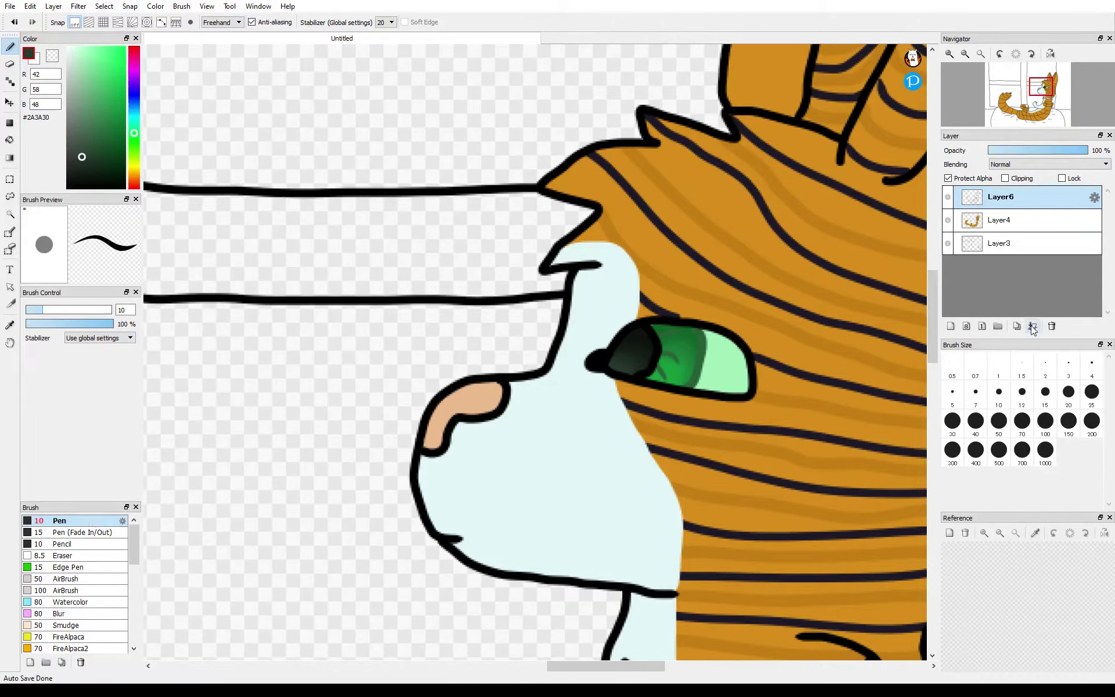
left_click(981, 54)
left_click(998, 244)
left_click(950, 327)
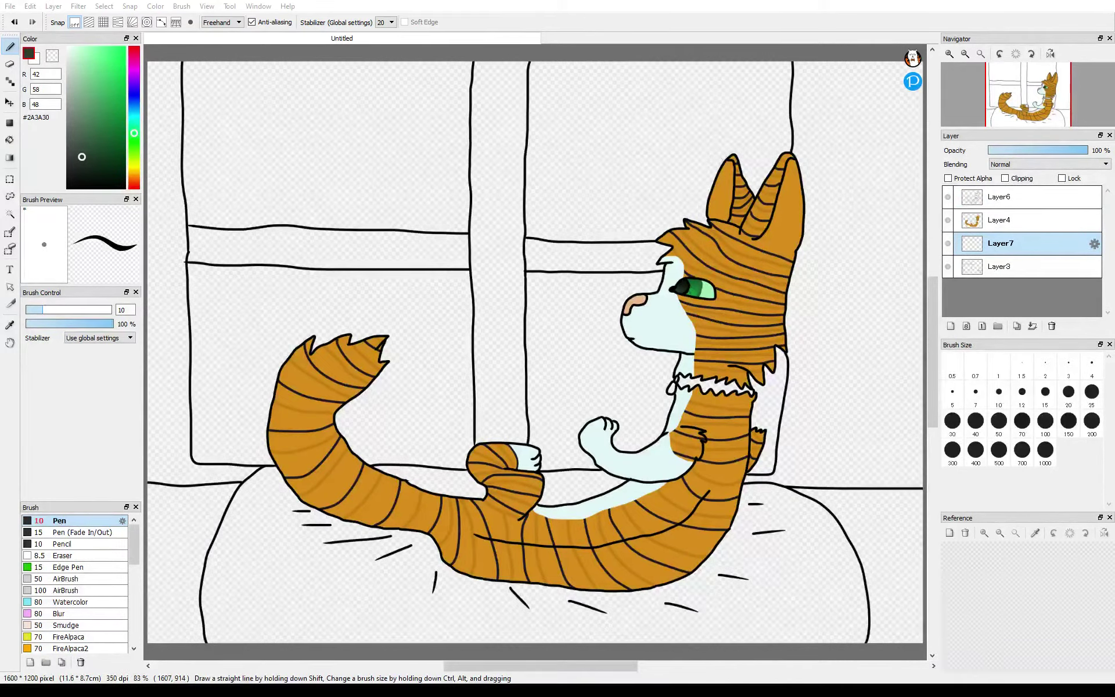
- Load the reference image showing the purple collar and sample the collar's purple
double_click(455, 304)
scroll(996, 632, "up", 10)
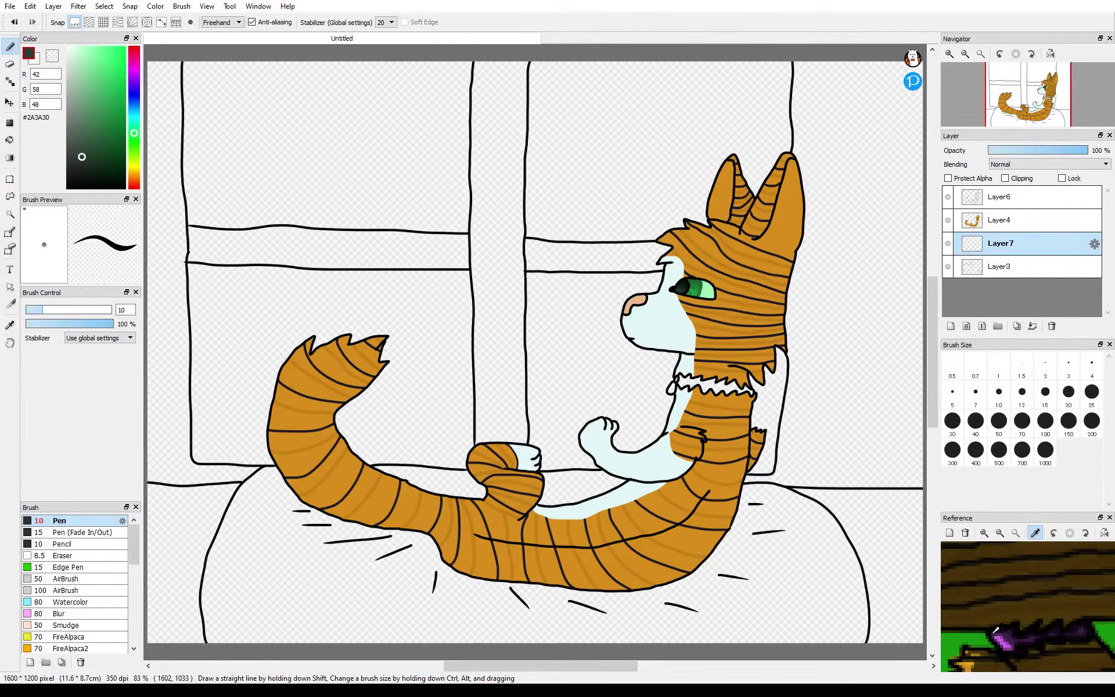
left_click(1002, 634)
- Fill the jagged neck collar with purple #CC65EA using the size 10 pen
scroll(849, 452, "up", 5)
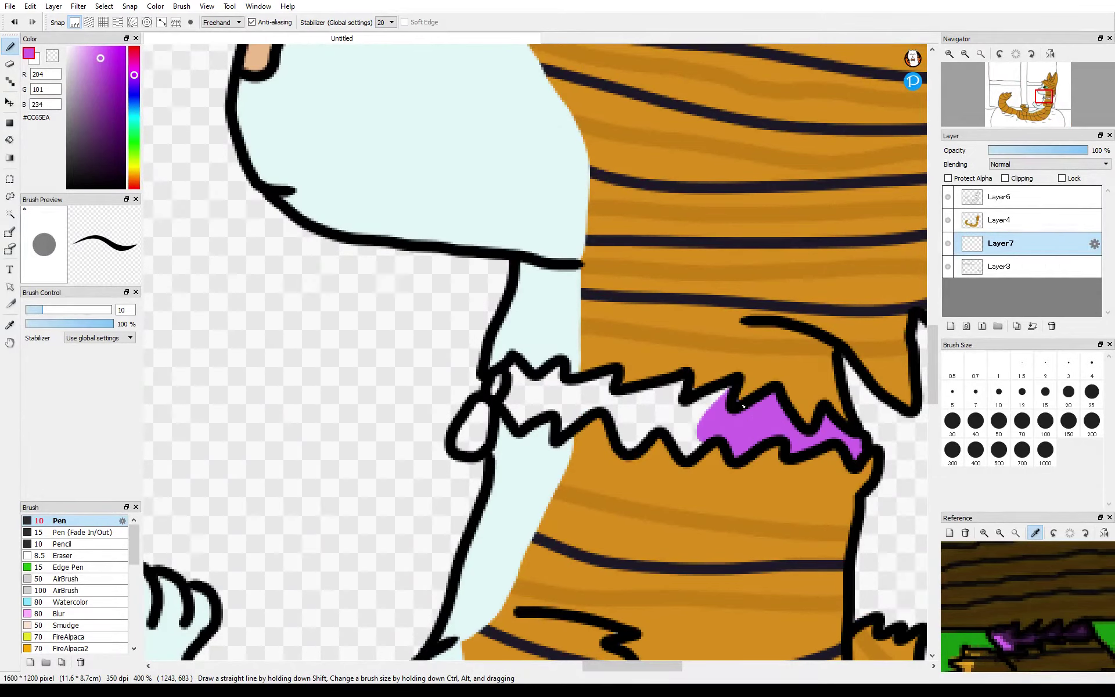
left_click_drag(744, 407, 658, 443)
left_click_drag(709, 384, 594, 381)
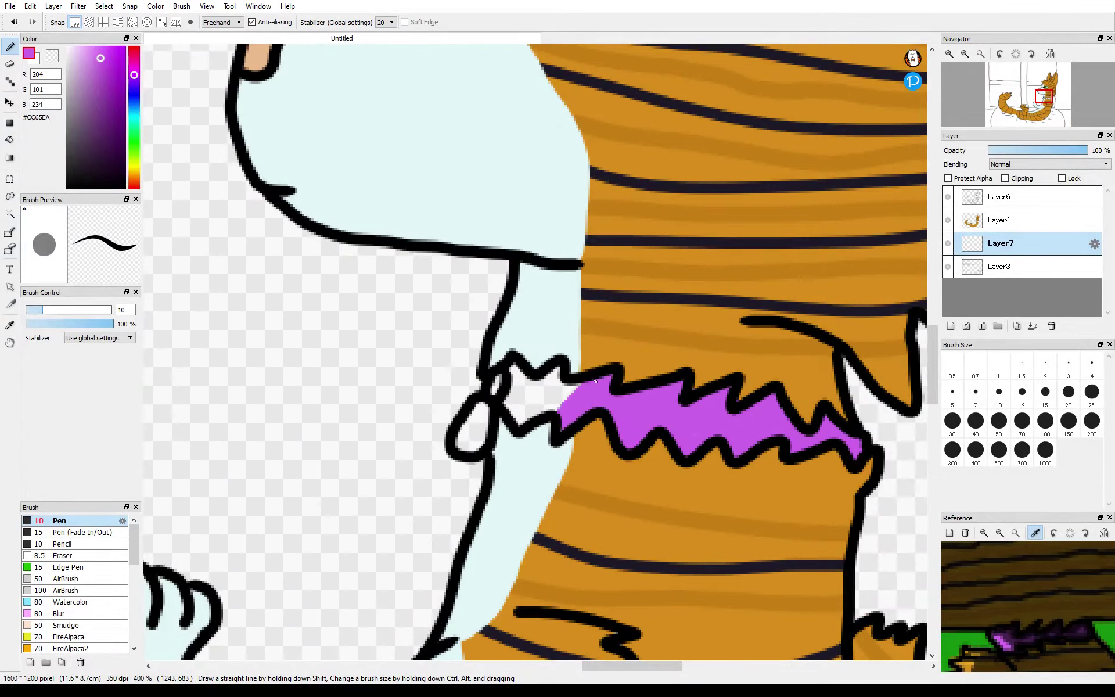
mouse_move(530, 429)
left_mouse_down()
mouse_move(513, 373)
mouse_move(498, 381)
left_mouse_up()
- Colour the collar's pendant and its small loop yellow #DEC918 and switch to the Eraser for cleanup
left_click(134, 167)
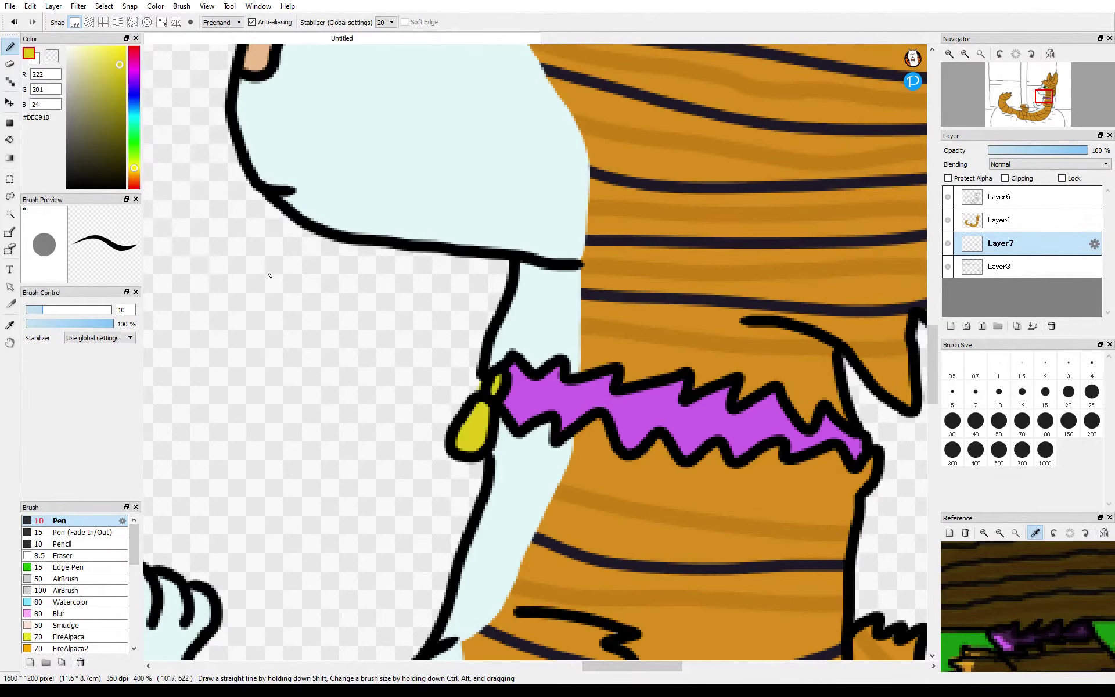
key("e")
- Fit the drawing in view, sample dark brown #462E08 from the reference image, and remove the reference image
scroll(478, 389, "down", 5)
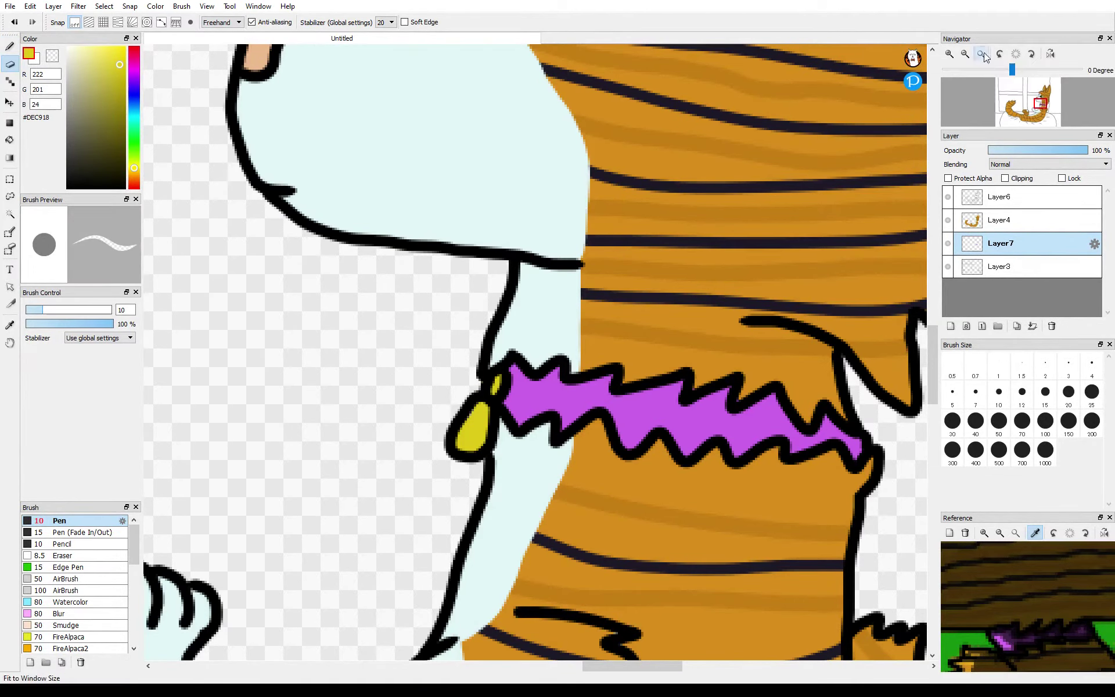
left_click(1067, 545)
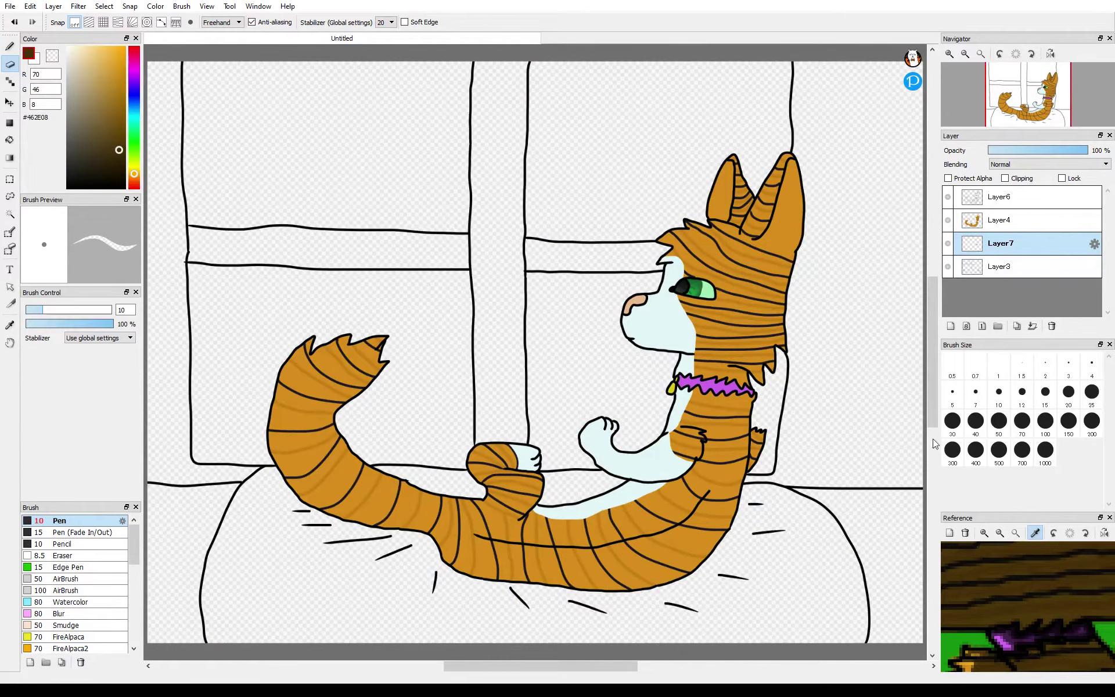
left_click(965, 532)
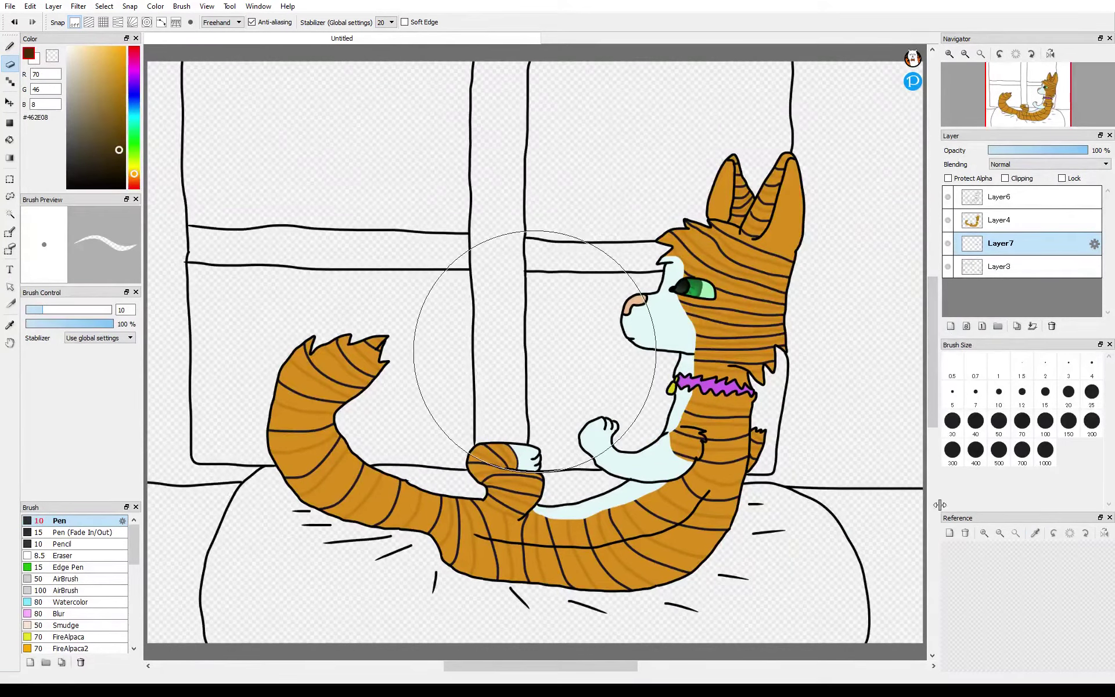
- Merge Layer4 down into Layer7, add a new layer, and place it below Layer3
left_click(986, 223)
left_click(1032, 327)
left_click(986, 246)
left_click(951, 326)
left_click_drag(999, 250, 1000, 274)
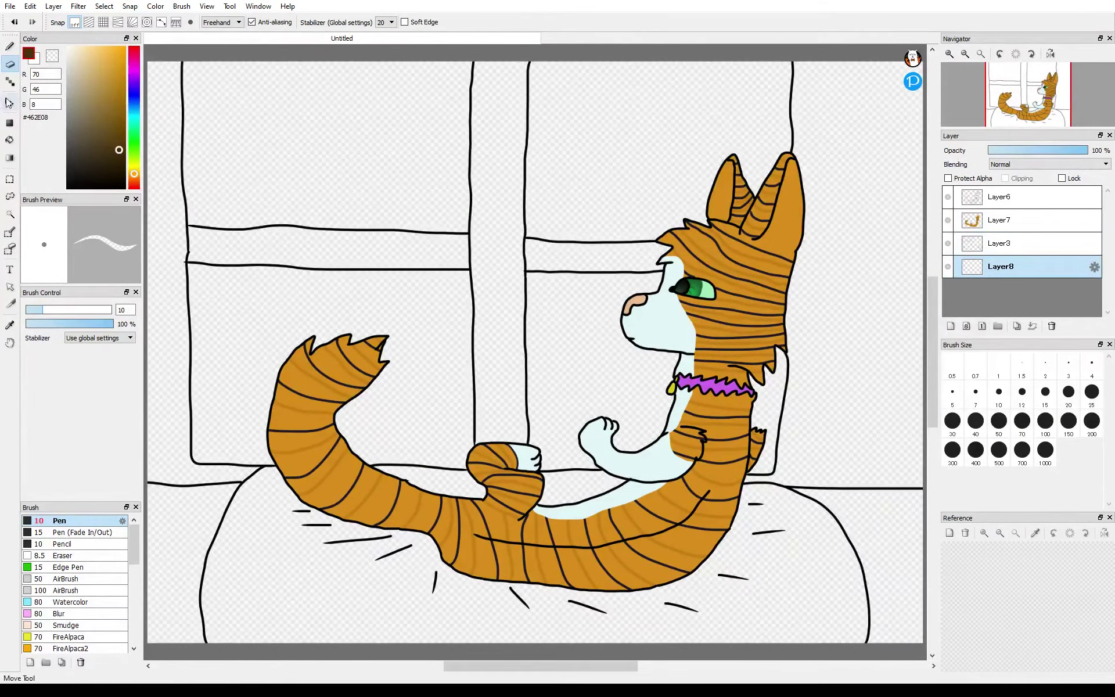
- Select the wall area left of the window and the left horizontal window bar, filling both with #462E08 using the size 1000 pen
left_click(10, 215)
left_click(220, 174)
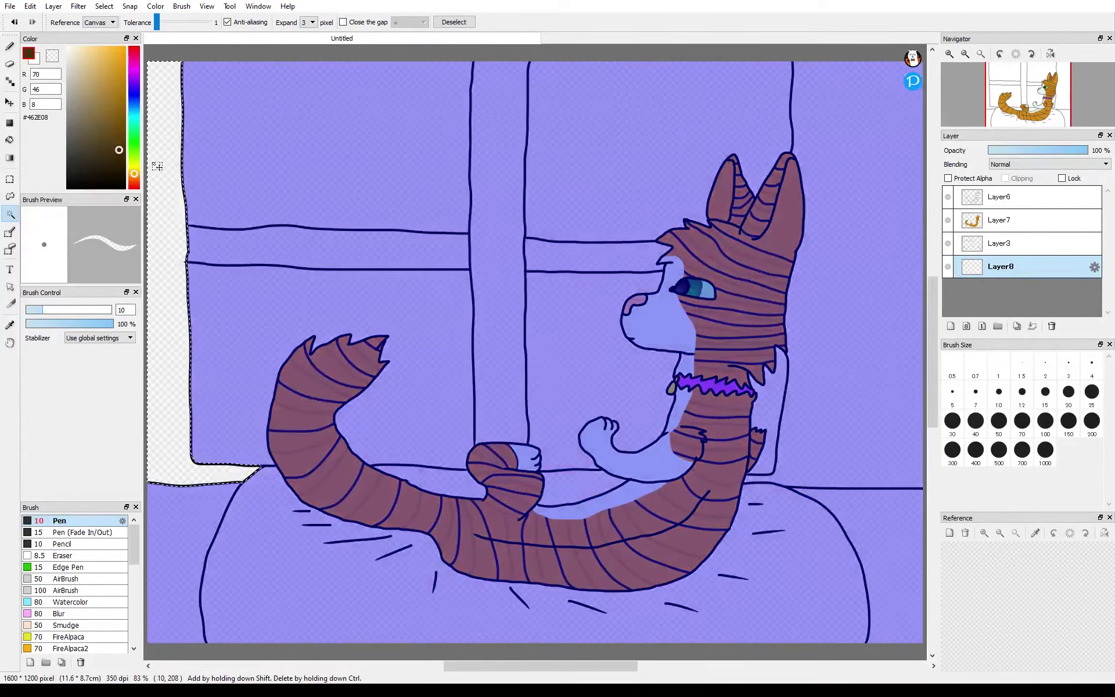
left_click(9, 45)
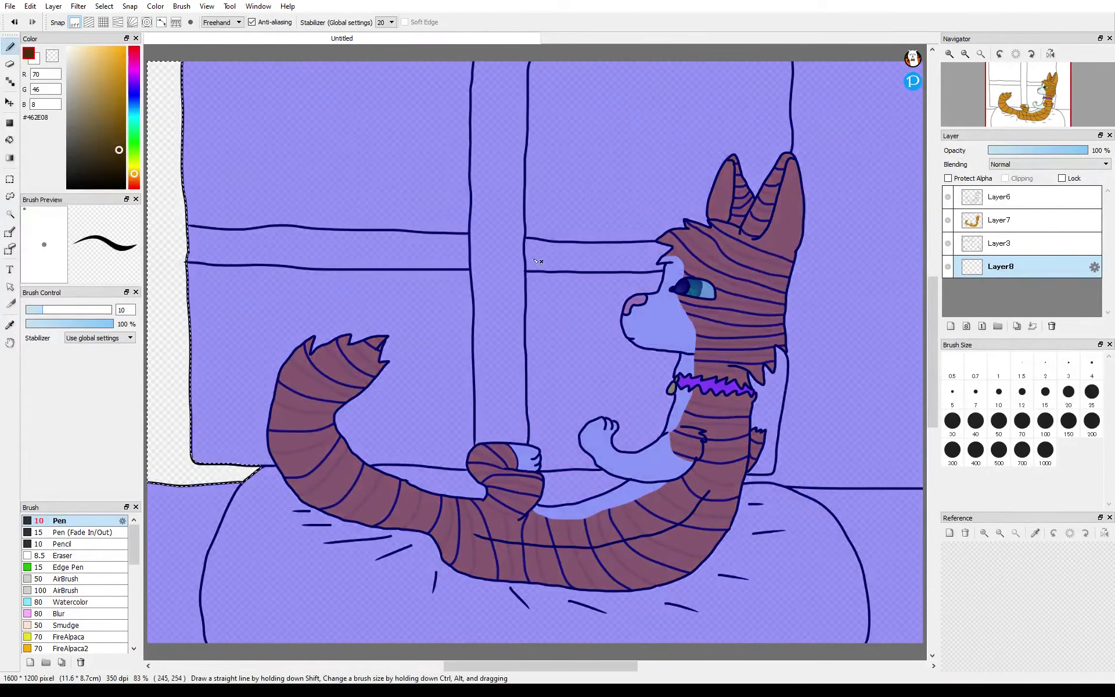
left_click(1045, 450)
left_click_drag(155, 269, 224, 348)
left_click(9, 214)
left_click(216, 251)
key("b")
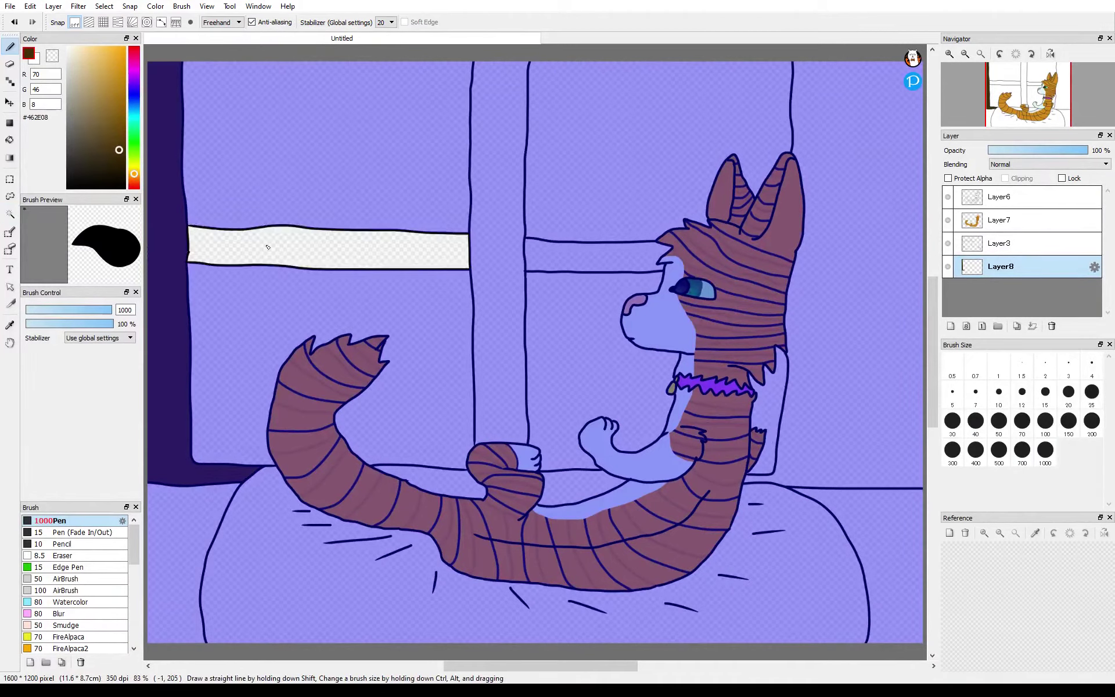
left_click(267, 246)
- Select and fill the vertical window bar and the right horizontal bar with dark brown #462E08
key("w")
left_click(500, 249)
key("b")
left_click(499, 250)
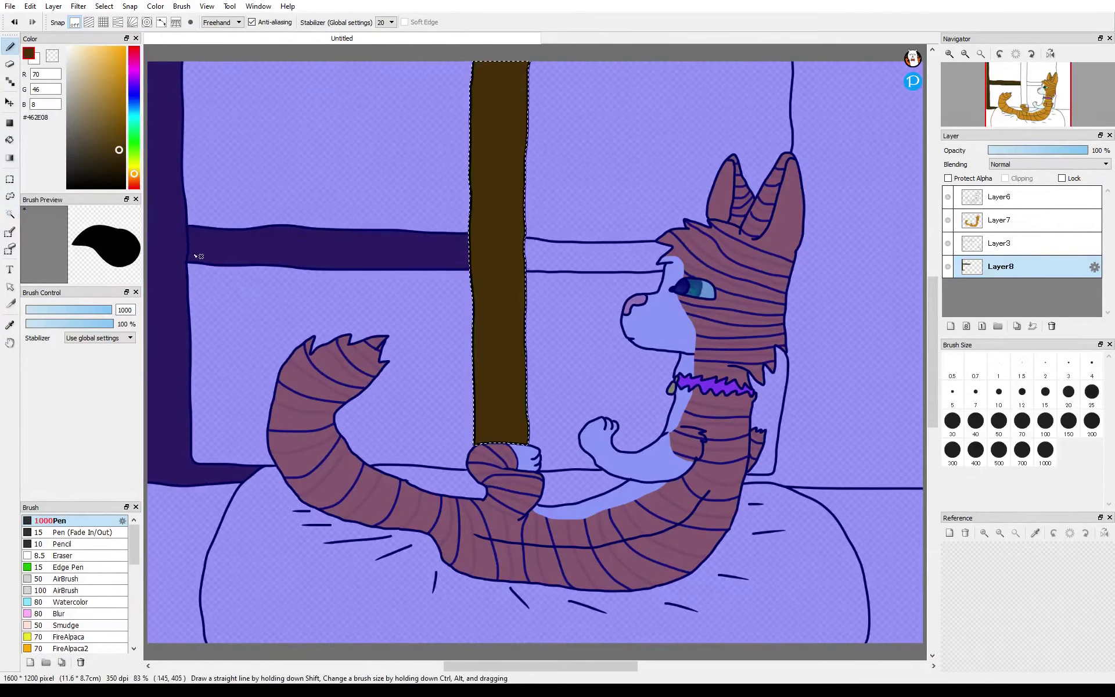
key("w")
left_click(593, 256)
key("b")
left_click(592, 255)
- Select the wall area to the right of the window and fill it with dark brown #462E08
left_click(10, 214)
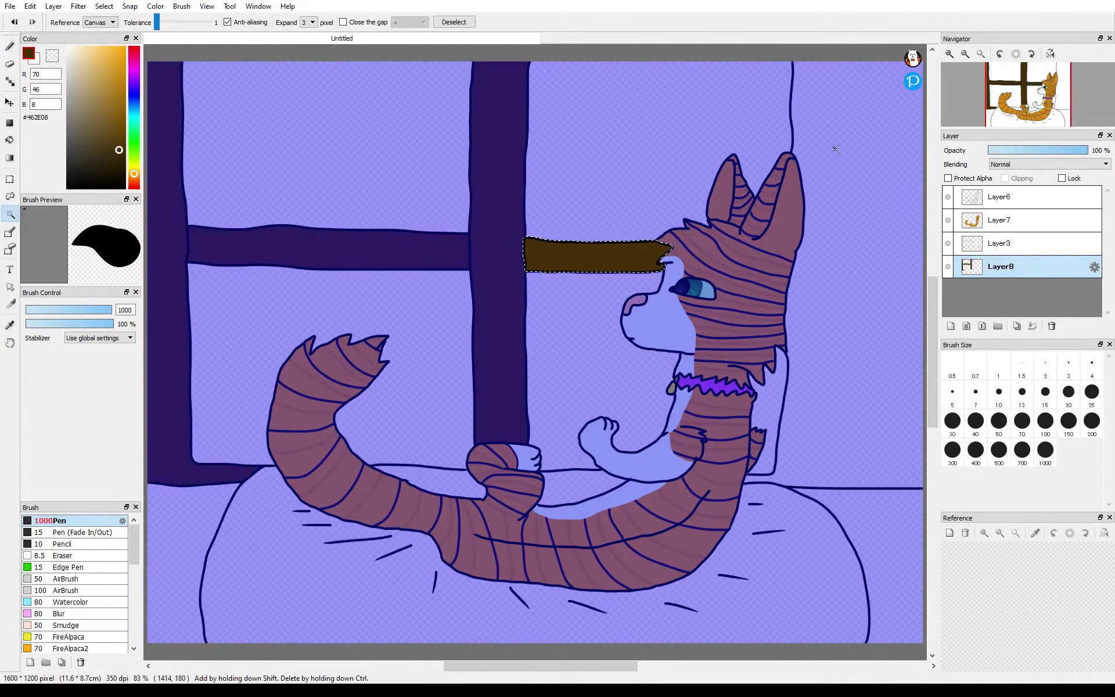
left_click(834, 149)
left_click(10, 47)
left_click(841, 240)
- Fill the areas on both sides of the cushion with lighter brown #574018 and clear the selection
left_click(10, 214)
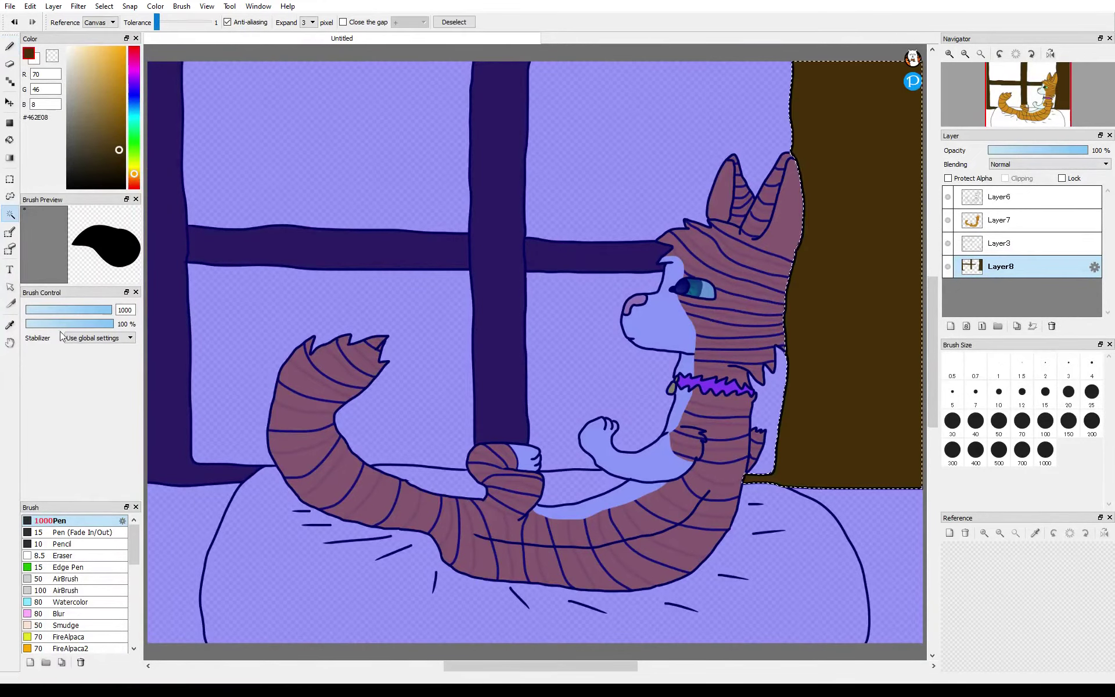
left_click(190, 517)
key("b")
left_click(174, 557)
key("w")
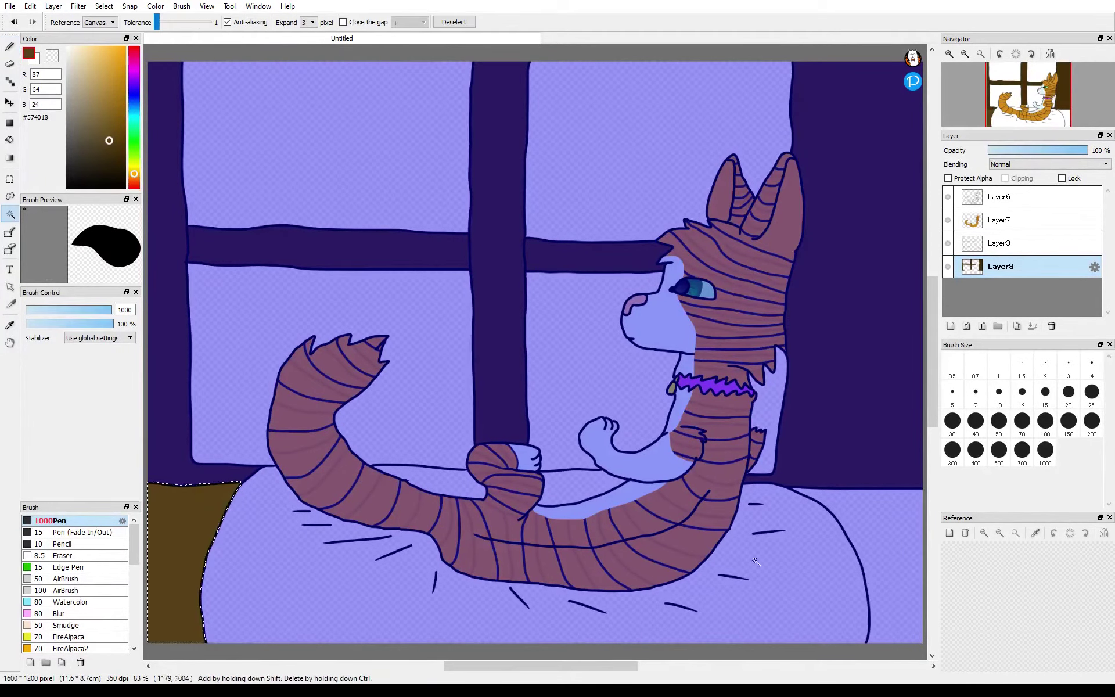
left_click(813, 515)
key("b")
left_click(813, 515)
key("w")
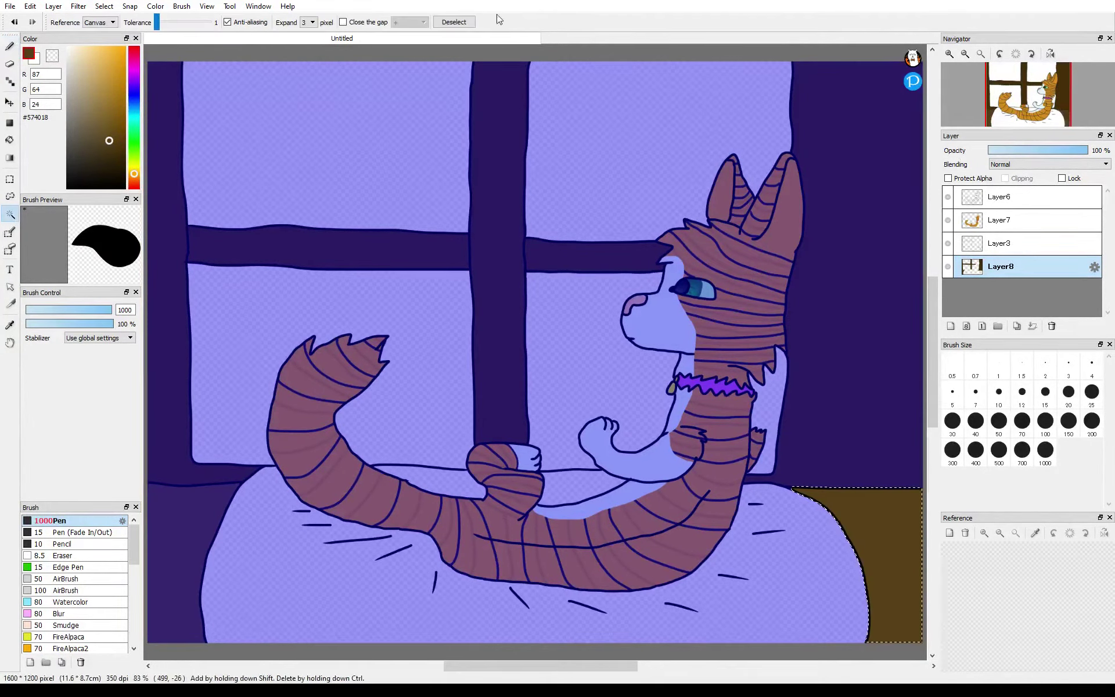
key("ctrl+d")
- Add a layer below Layer8 and fill the main cushion area on it with green #21BD63
left_click(7, 50)
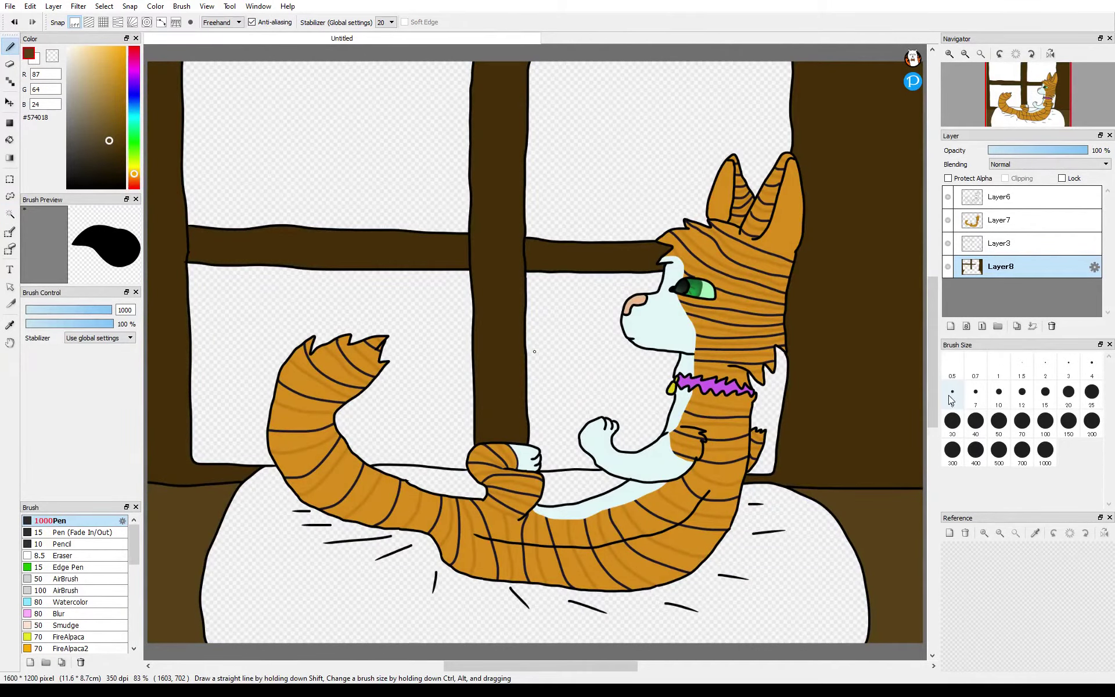
left_click(950, 326)
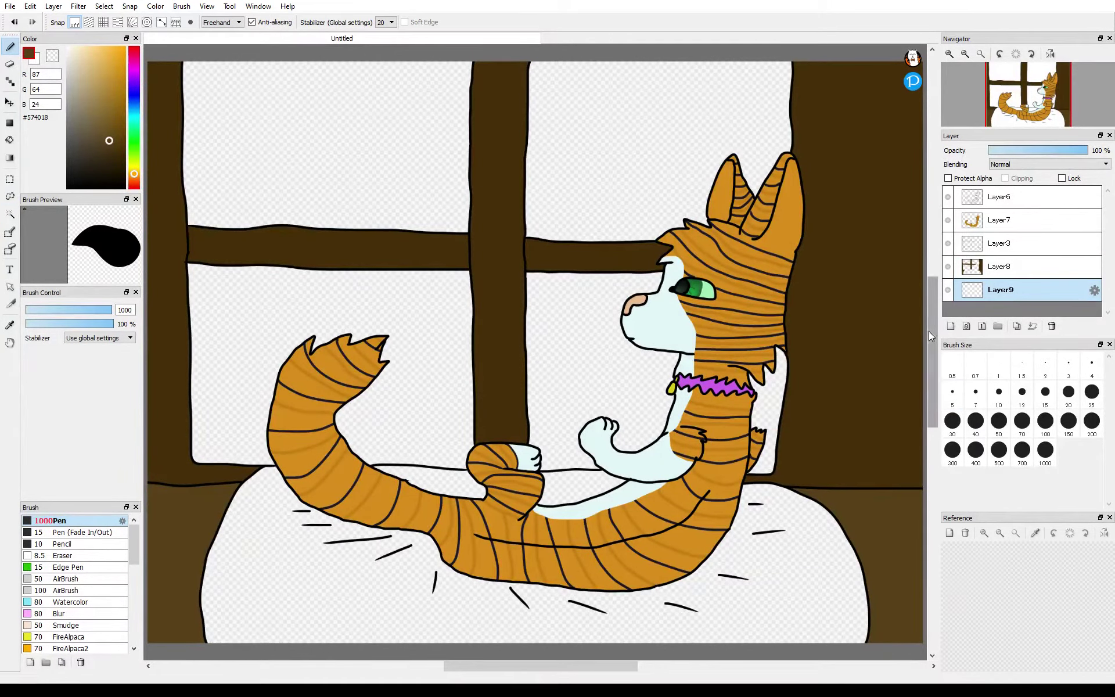
left_click(138, 131)
left_click(116, 83)
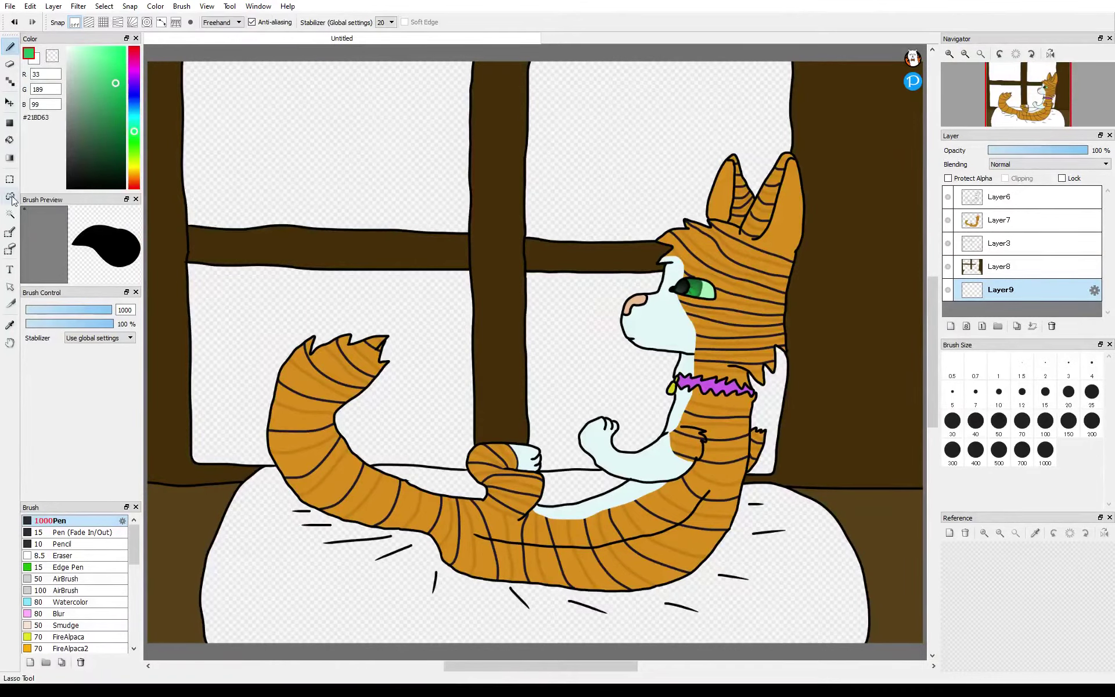
left_click(10, 214)
left_click(336, 572)
left_click(10, 48)
left_click_drag(331, 561, 715, 561)
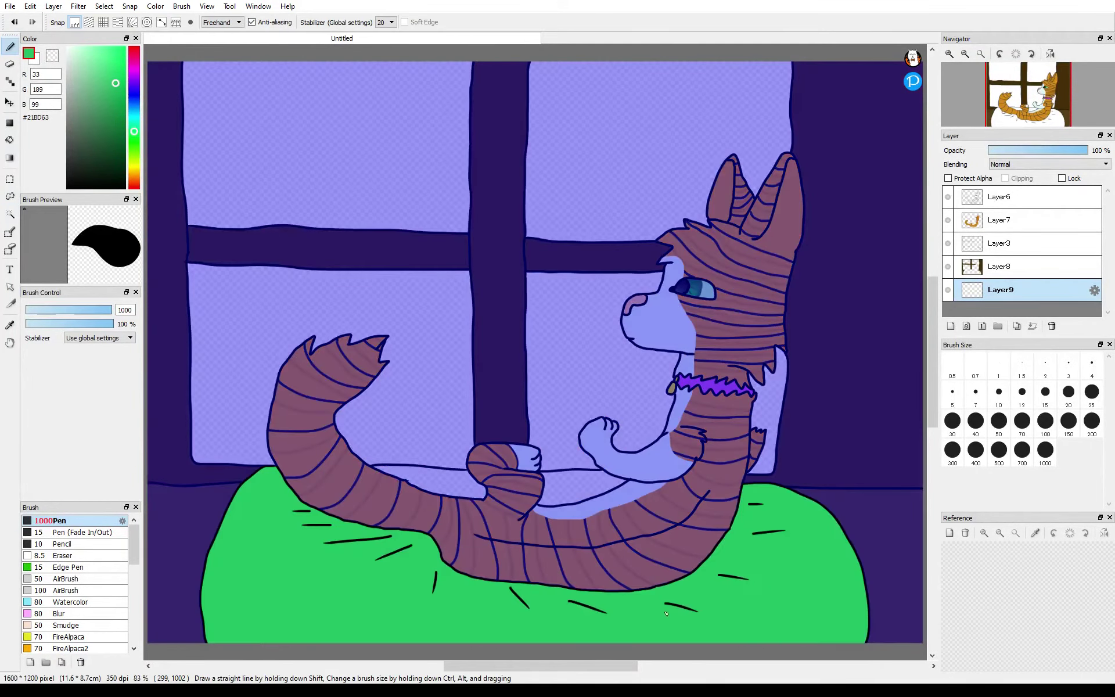
- Fill the two remaining cushion gaps behind the cat with green #21BD63 and clear the selection
left_click(10, 214)
left_click(430, 482)
left_click(10, 47)
left_click(427, 483)
left_click(10, 215)
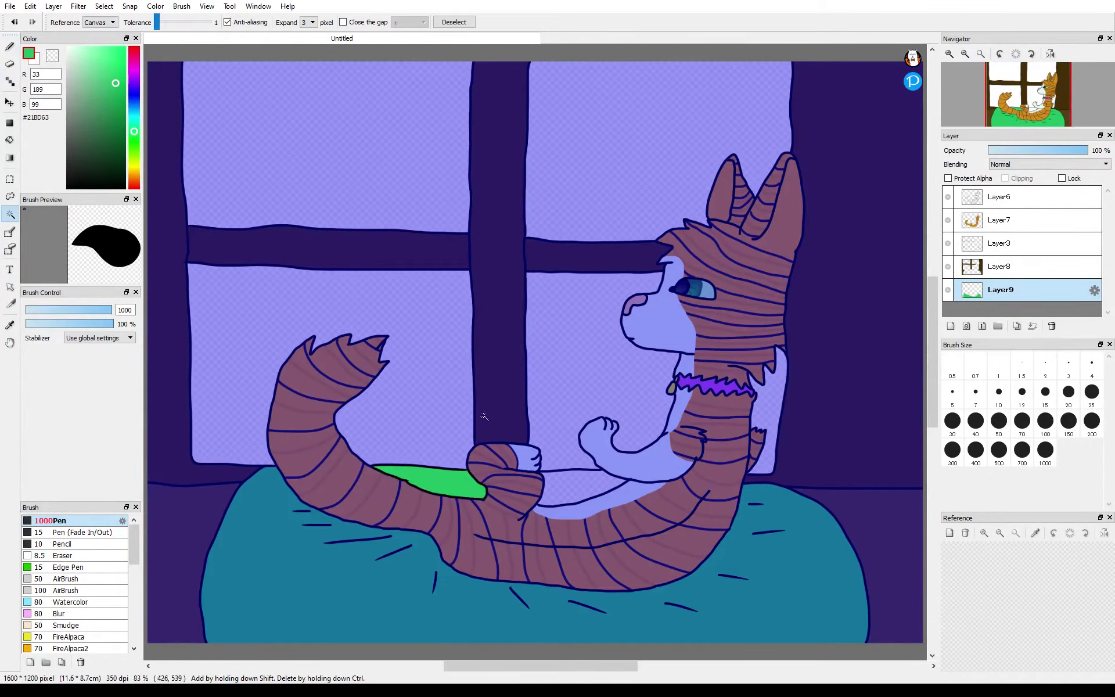
left_click(567, 494)
left_click(10, 47)
left_click(567, 491)
left_click(10, 214)
left_click(455, 22)
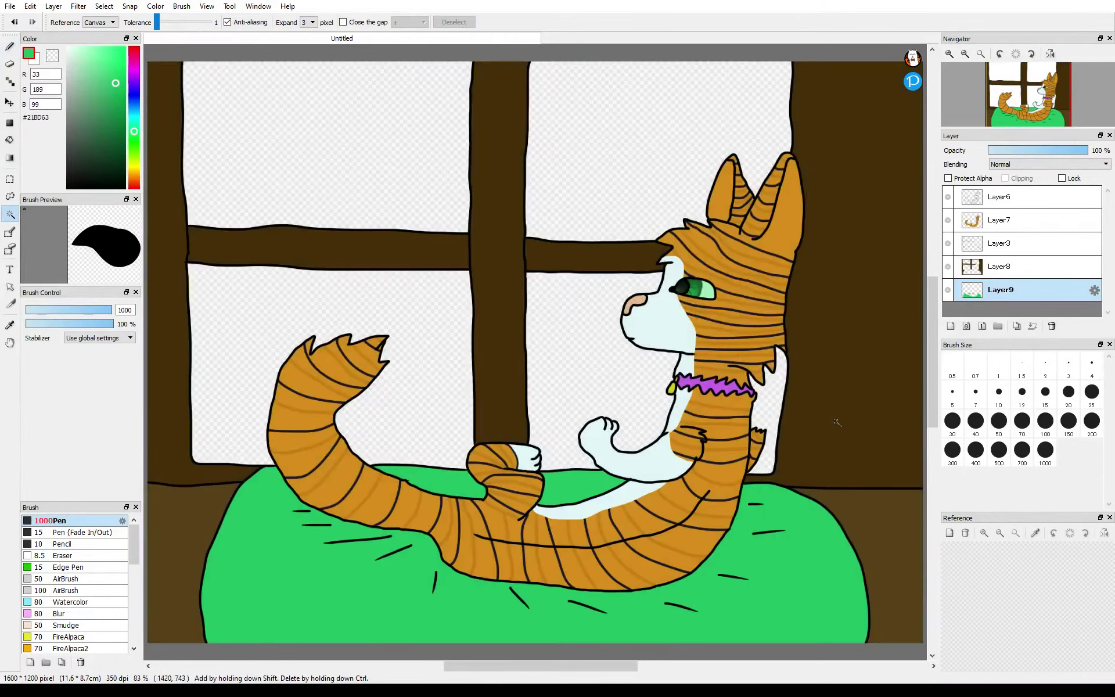
- Create a layer folder at the top of the stack, move all the existing drawing layers into it, and collapse it
left_click(952, 326)
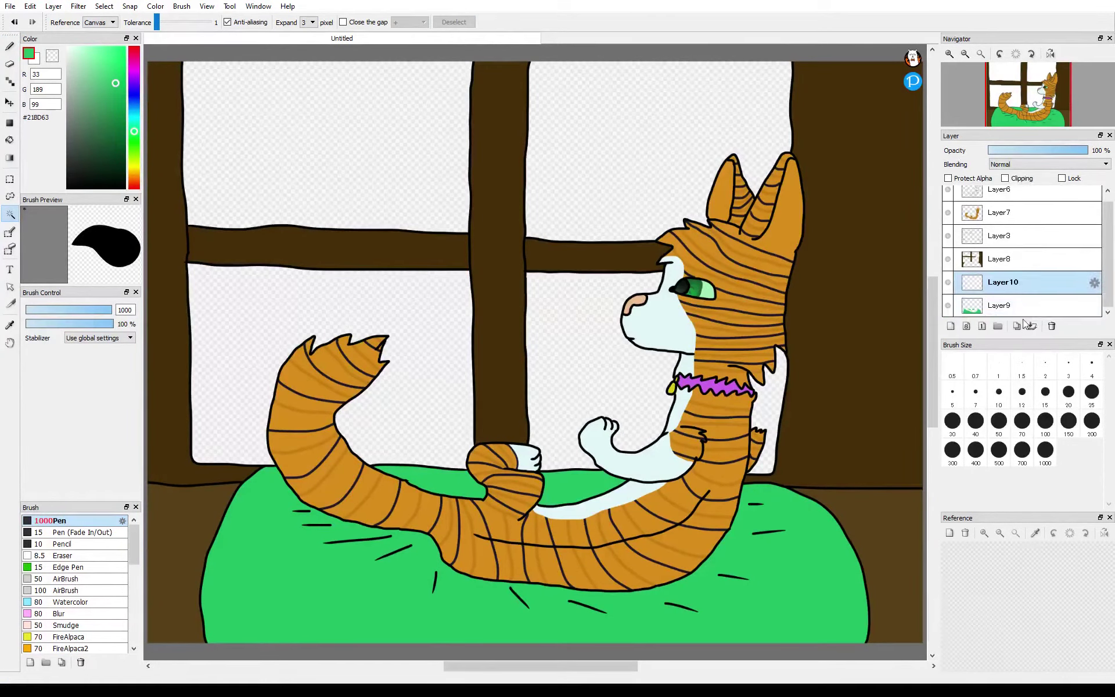
key("ctrl+z")
left_click(993, 197)
left_click(998, 326)
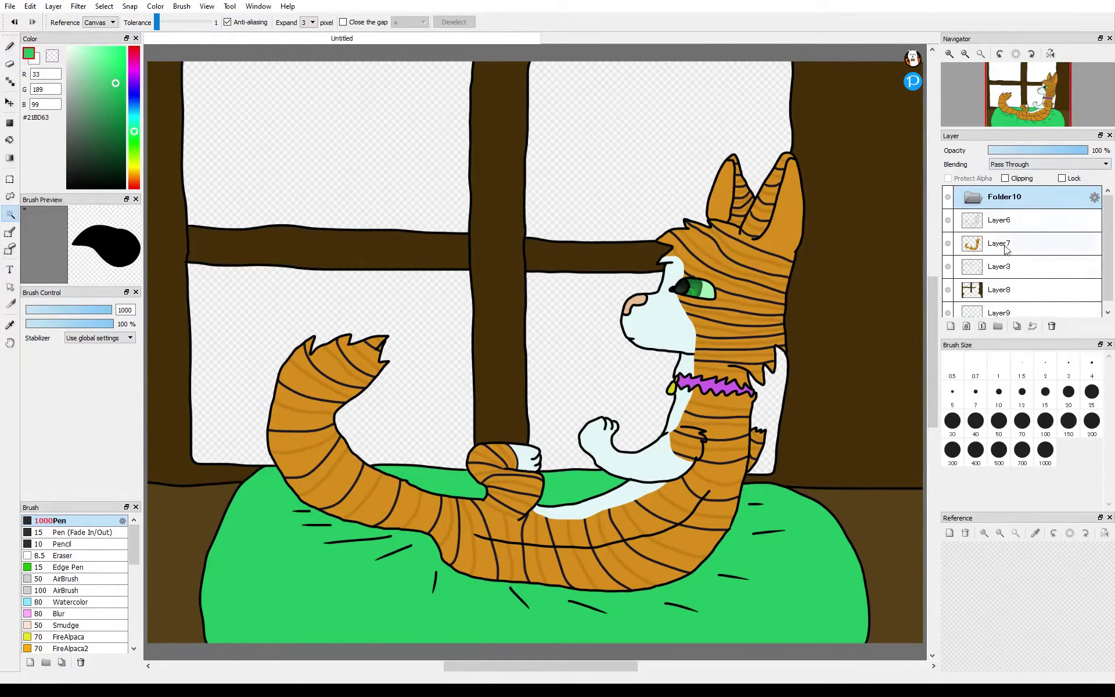
left_click_drag(1108, 293, 1108, 308)
left_click_drag(1037, 307, 1019, 196)
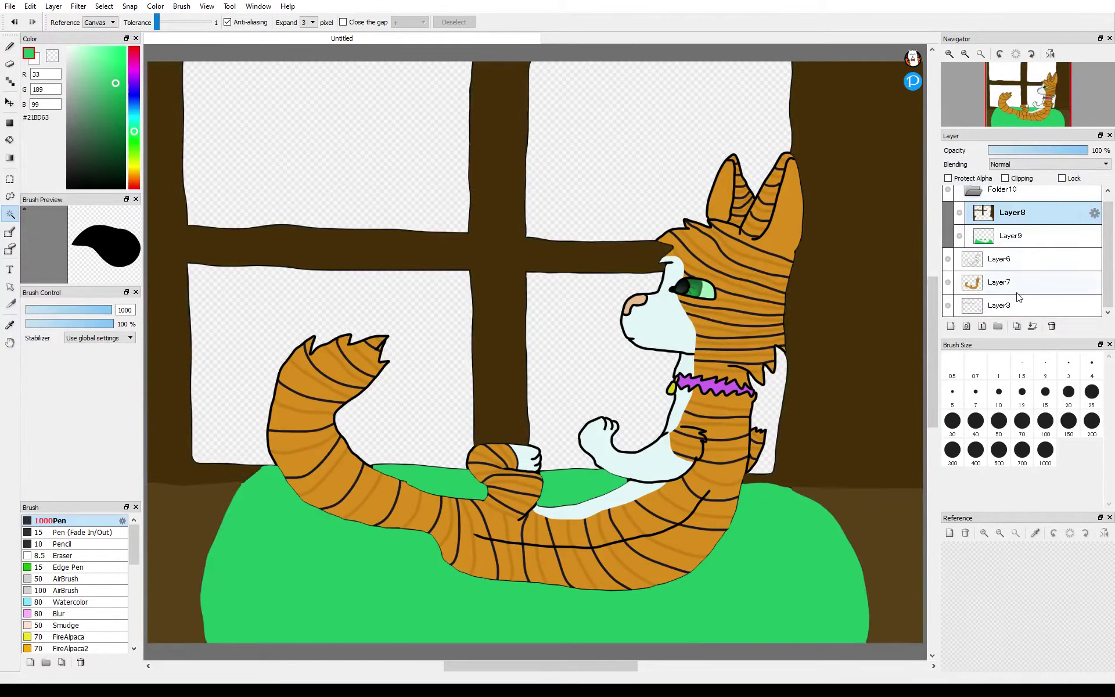
left_click_drag(1015, 277, 1019, 199)
left_click_drag(1018, 307, 984, 232)
left_click(974, 191)
- Add a layer beneath the folder and airbrush a soft dark green #1D5F16 ground across its lower half at size 1000
left_click(951, 327)
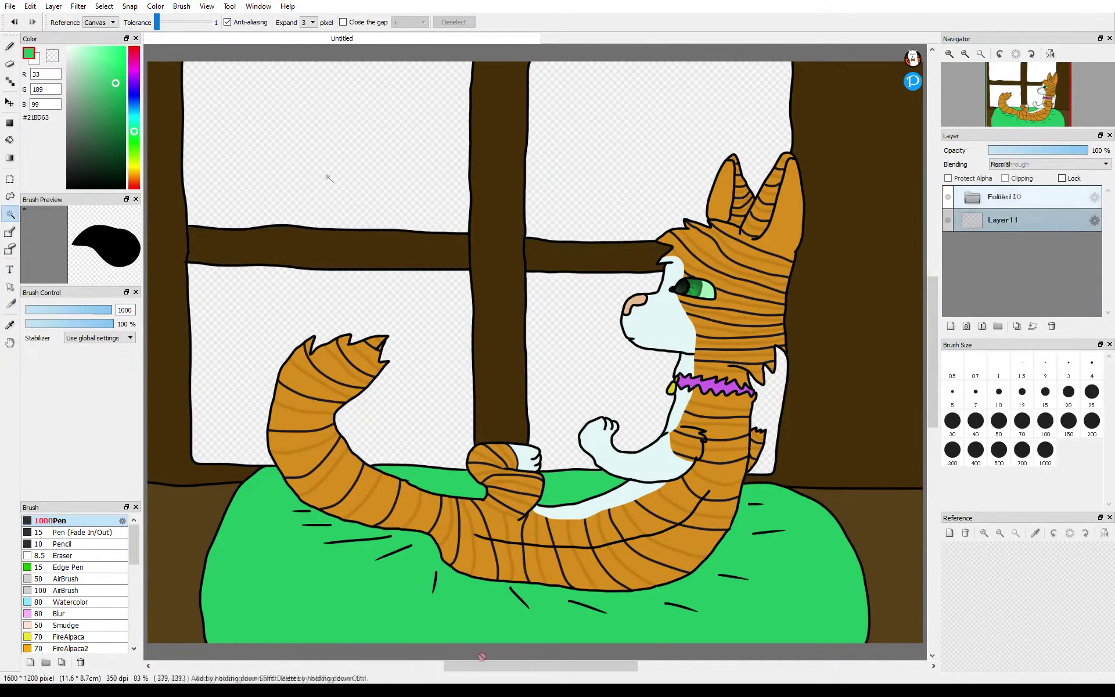
left_click(134, 144)
left_click(112, 136)
left_click(65, 590)
key("b")
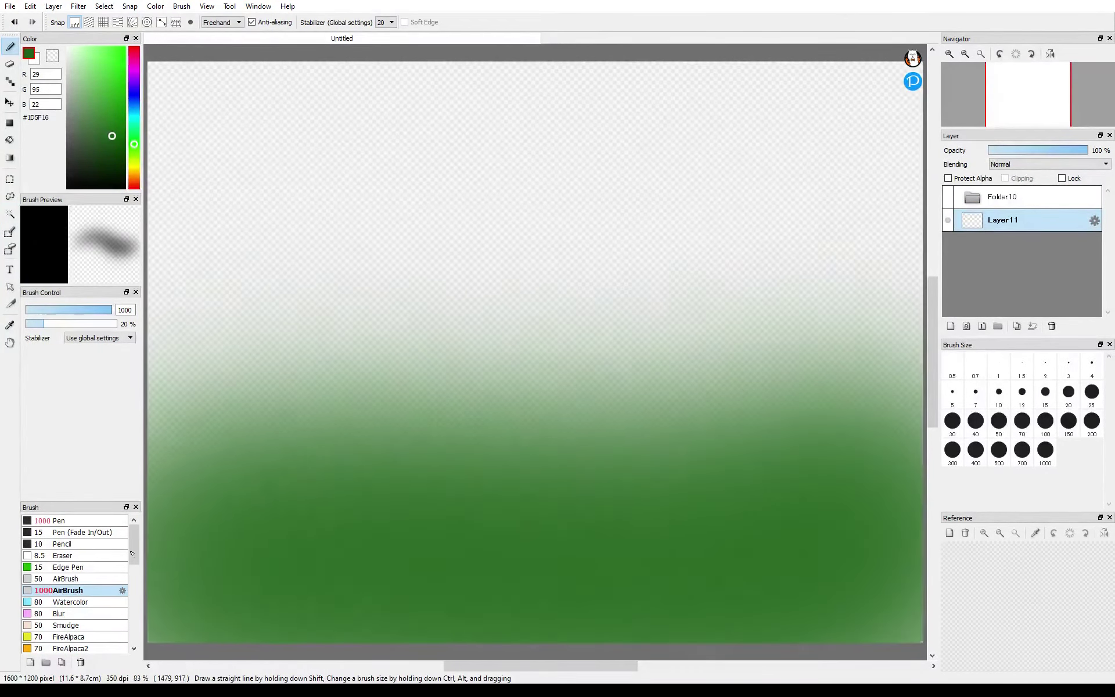
mouse_move(131, 554)
left_mouse_down()
mouse_move(567, 547)
mouse_move(889, 459)
left_mouse_up()
- Fill a new layer beneath the green one with blue #1217A5 and airbrush its upper part darker with #0F1274
left_click(951, 327)
left_click_drag(999, 221, 999, 247)
left_click_drag(134, 110, 134, 95)
left_click(120, 96)
left_click_drag(273, 180, 313, 288)
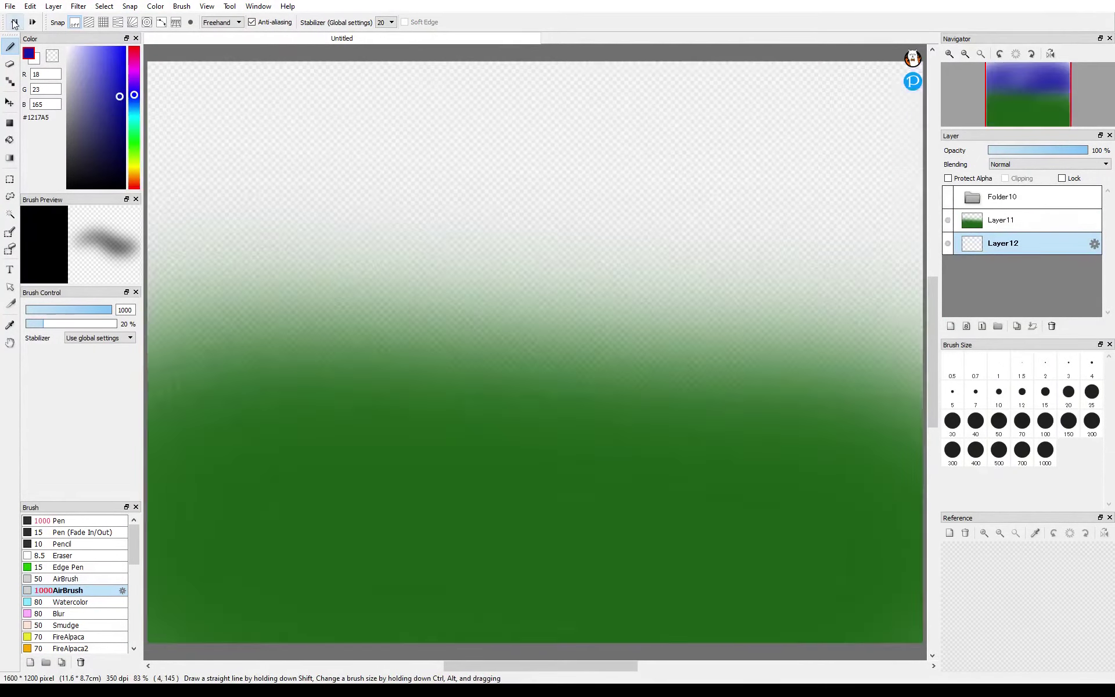
key("g")
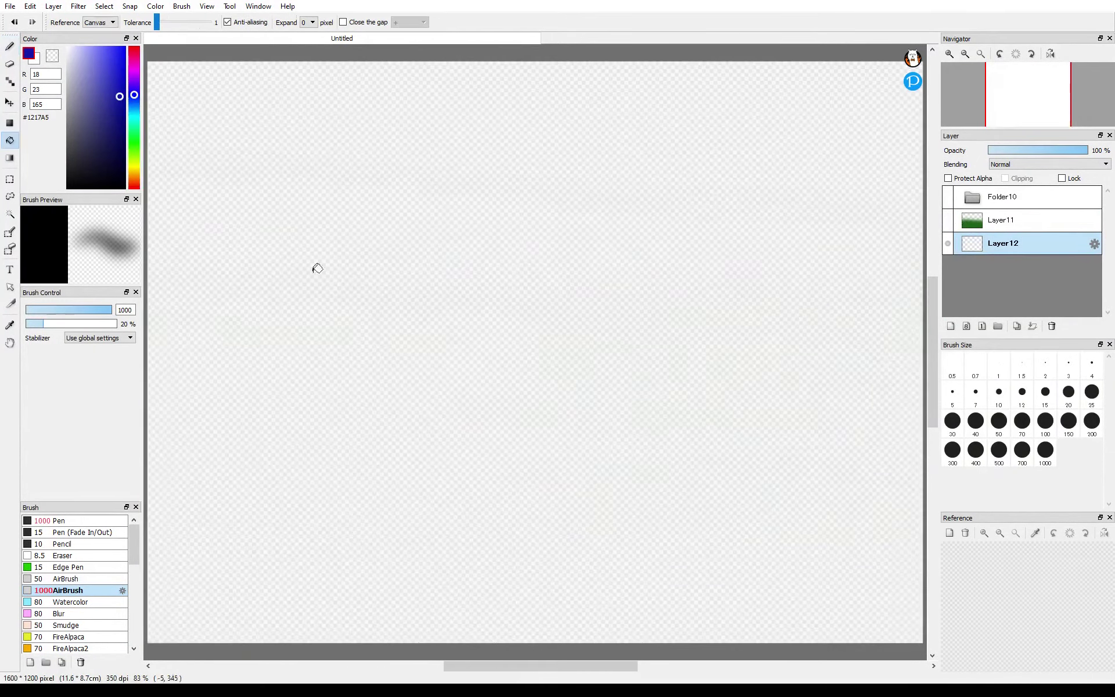
left_click(316, 266)
left_click_drag(120, 99, 118, 124)
key("b")
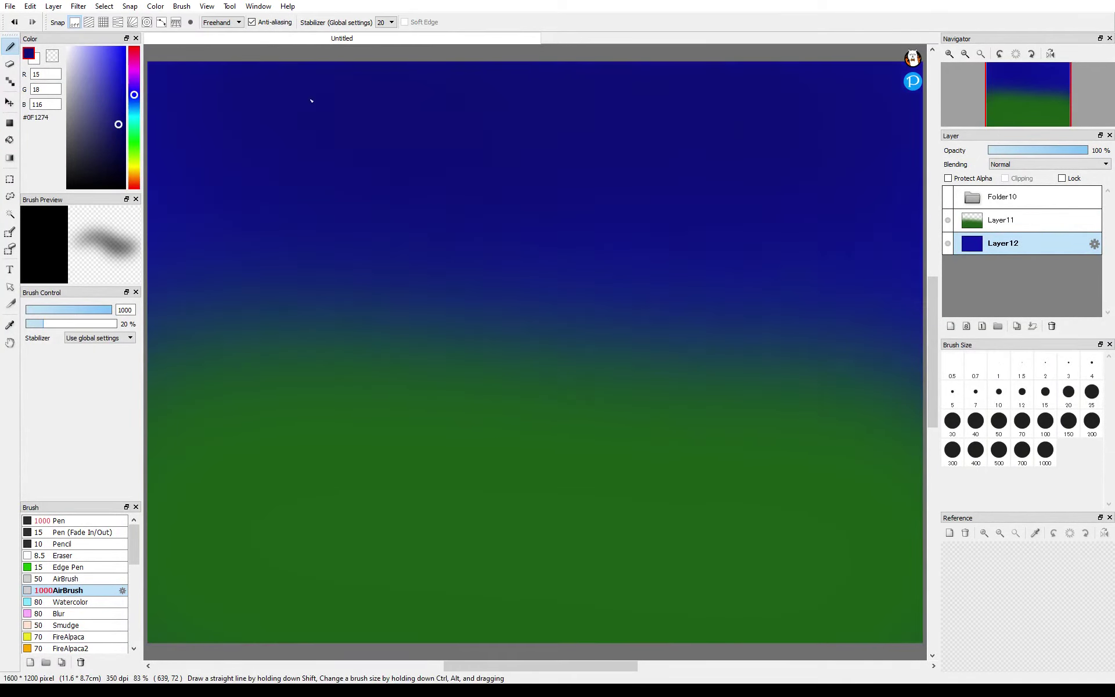
- Paint pale #E4E4ED stars across the night sky on a separate layer and duplicate it with Add blending
left_click_drag(134, 556, 134, 585)
left_click(60, 614)
left_click(69, 56)
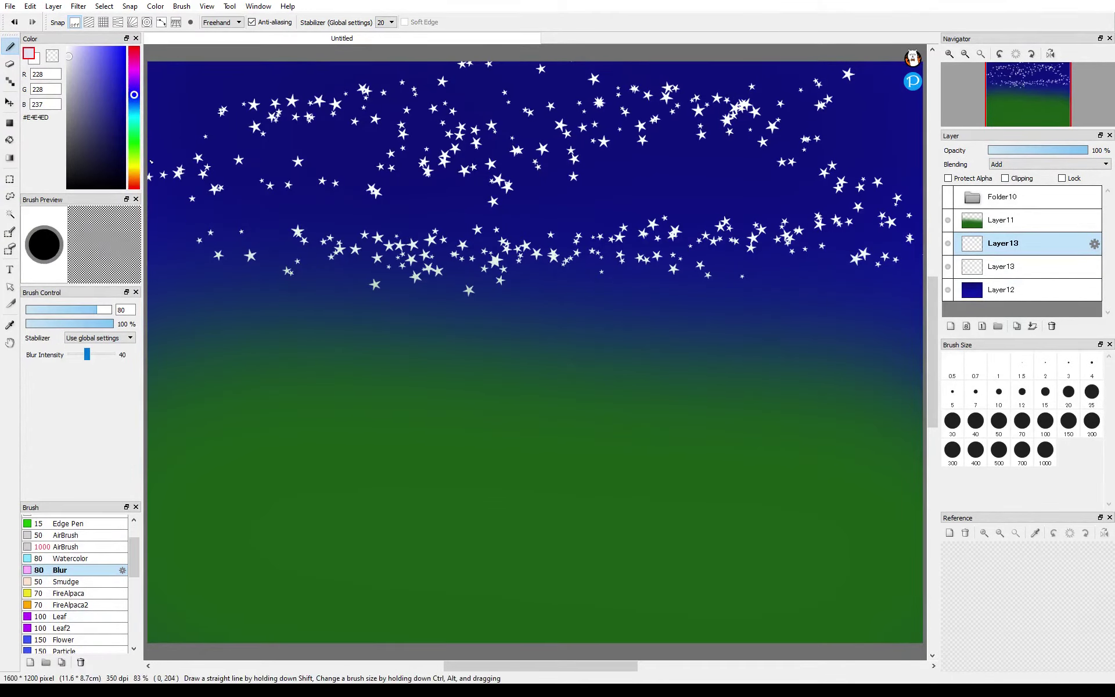
- Soften the stars on the upper star layer with the size 80 Blur brush
left_click_drag(165, 173, 212, 194)
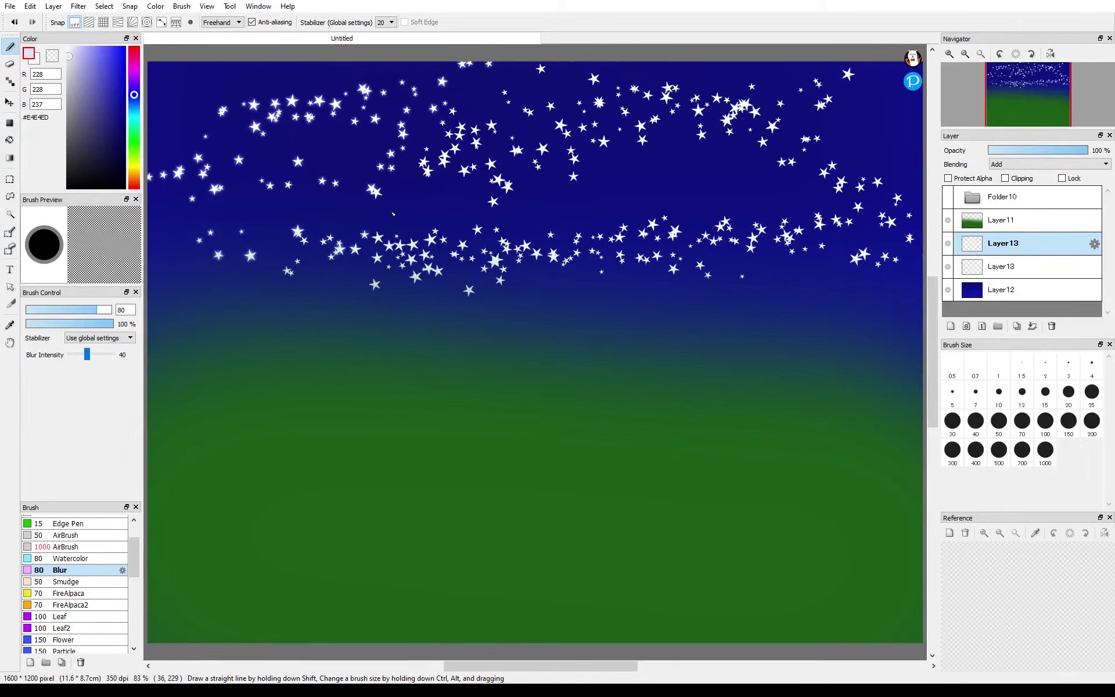
left_click_drag(458, 183, 634, 256)
left_click_drag(731, 272, 794, 191)
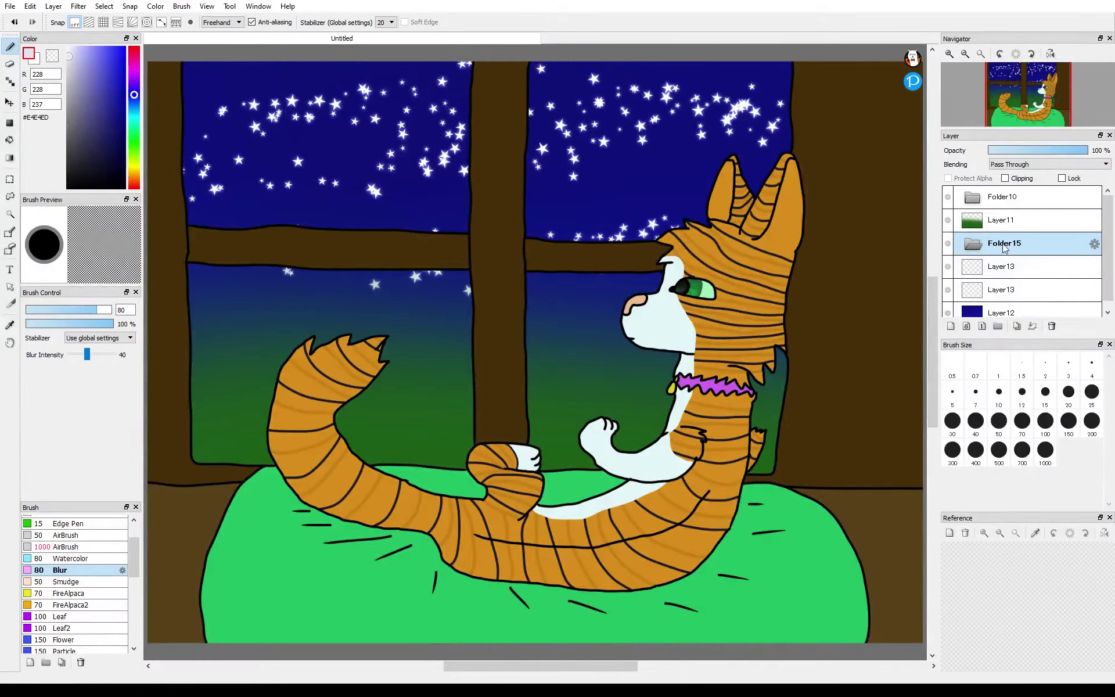
- Move the star, blue sky and green ground layers into Folder15 and collapse the folder
left_click_drag(1010, 312, 1011, 248)
left_click_drag(1014, 312, 1012, 247)
left_click_drag(1010, 221, 1010, 245)
left_click(973, 220)
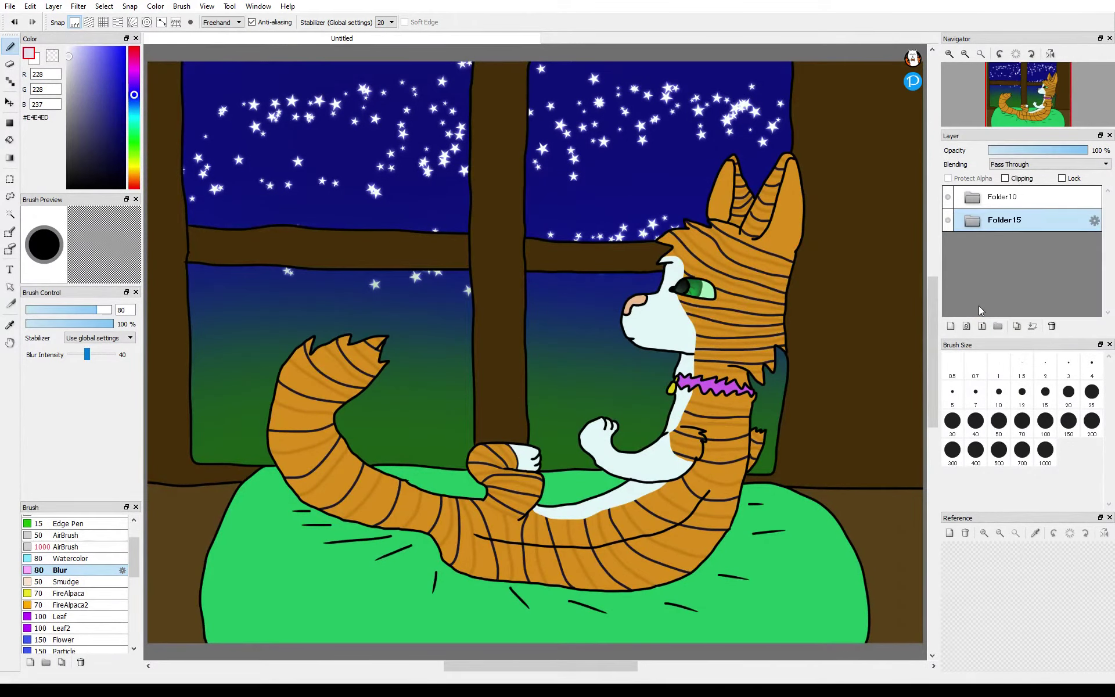
- Draw a #7E82EB rectangle over the window on a new layer above Folder15 and set the layer opacity to 20%
left_click(951, 327)
left_click(94, 58)
left_click(10, 123)
left_click_drag(165, 59, 850, 484)
left_click(1008, 152)
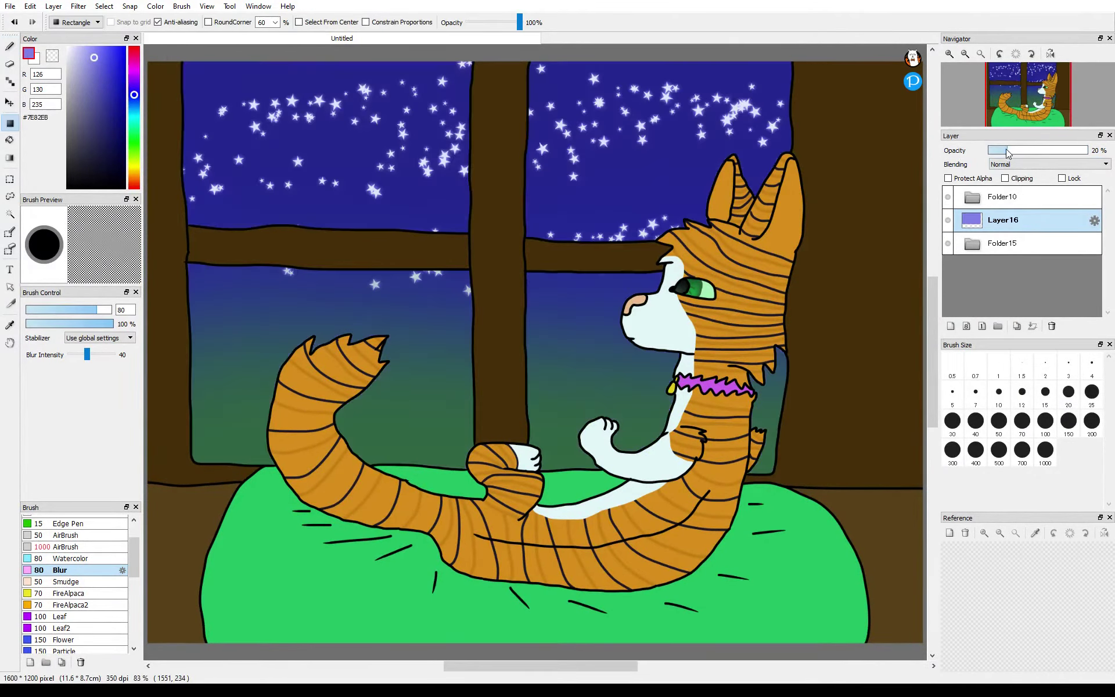
- Undo the last action and set the Pen to size 4 with greyish blue #9E9FB9
left_click(75, 86)
left_click(10, 47)
scroll(95, 548, "up", 2)
left_click(76, 521)
left_click(15, 22)
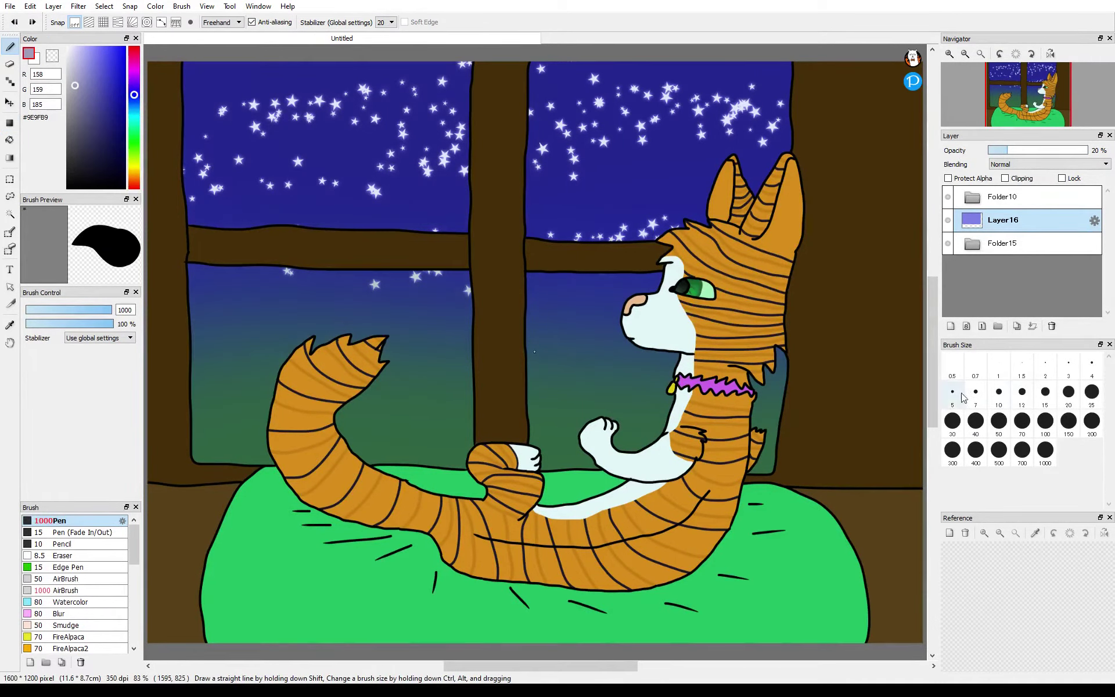
left_click(1090, 364)
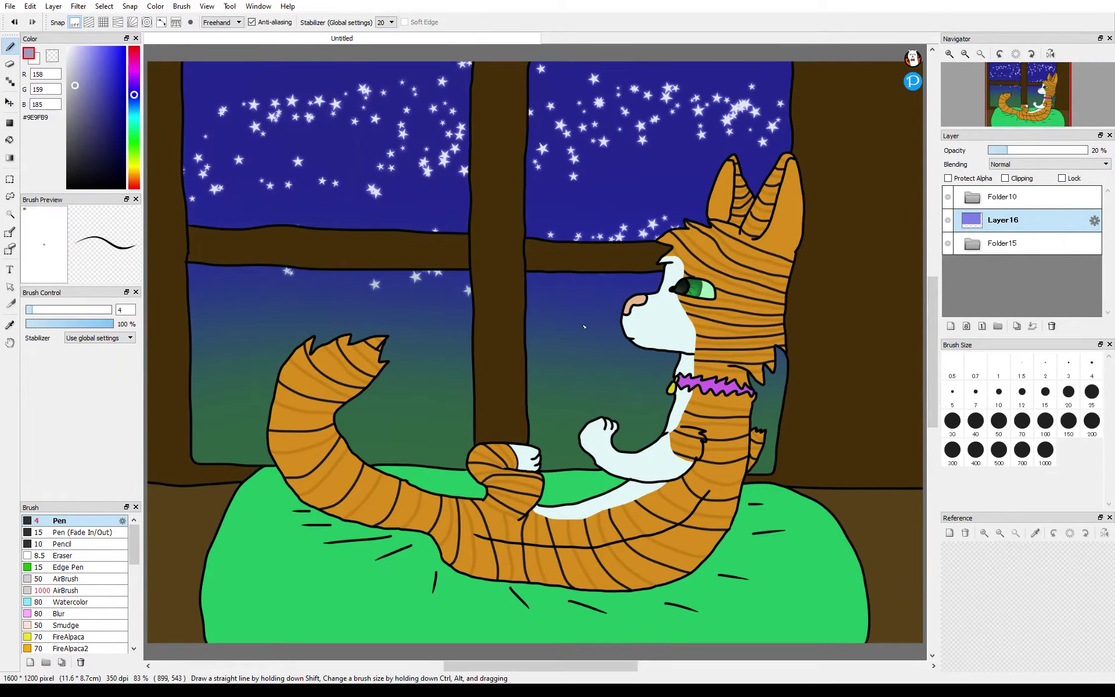
mouse_move(969, 244)
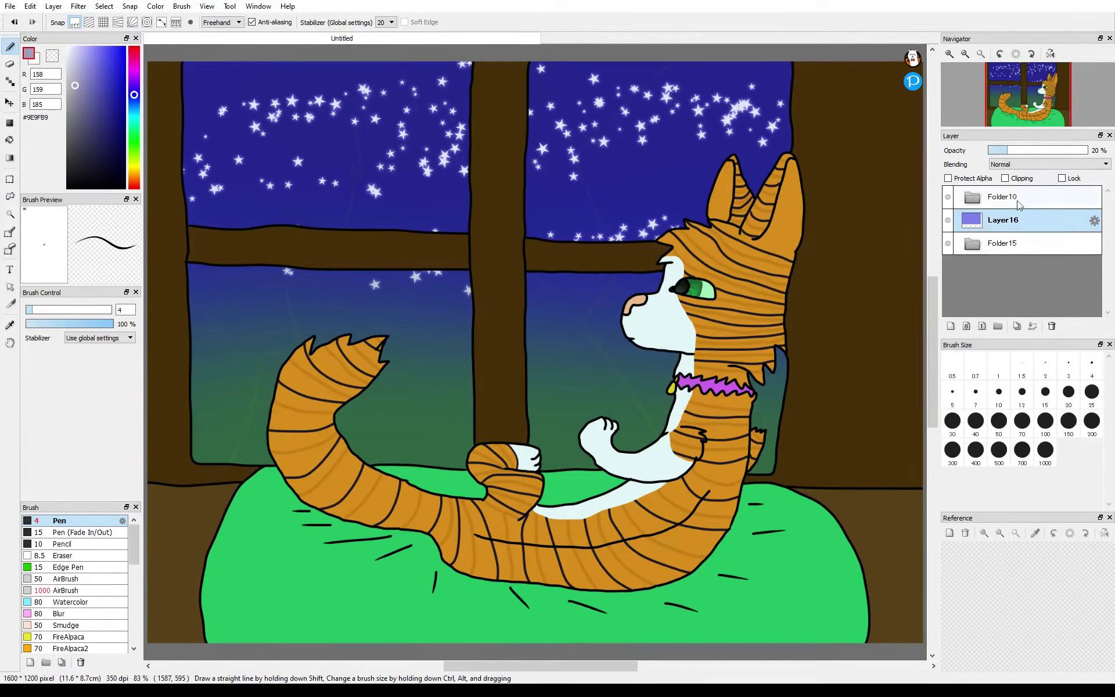
- Move the window tint layer into Folder10 and add a new layer above that folder
left_click_drag(1017, 219, 1012, 191)
left_click(950, 326)
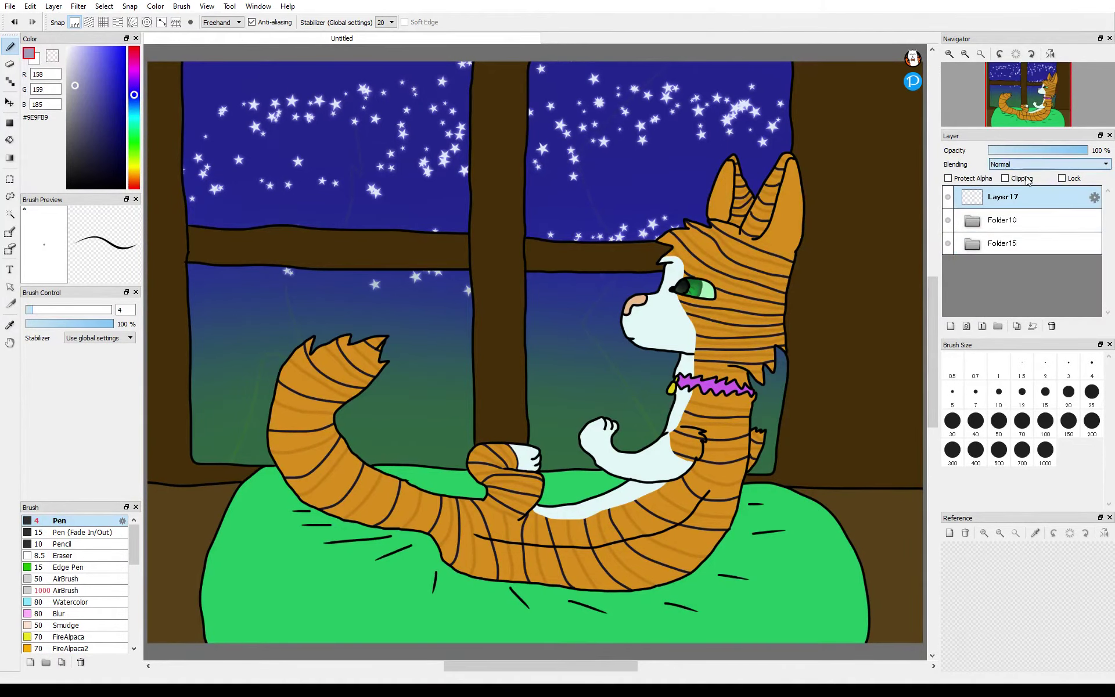
- Shade the cat's eye on Layer17 in Multiply mode with a size 15 Pen in light purple #D5A7E2, and add another Multiply layer above
left_click(1044, 395)
scroll(691, 288, "up", 4)
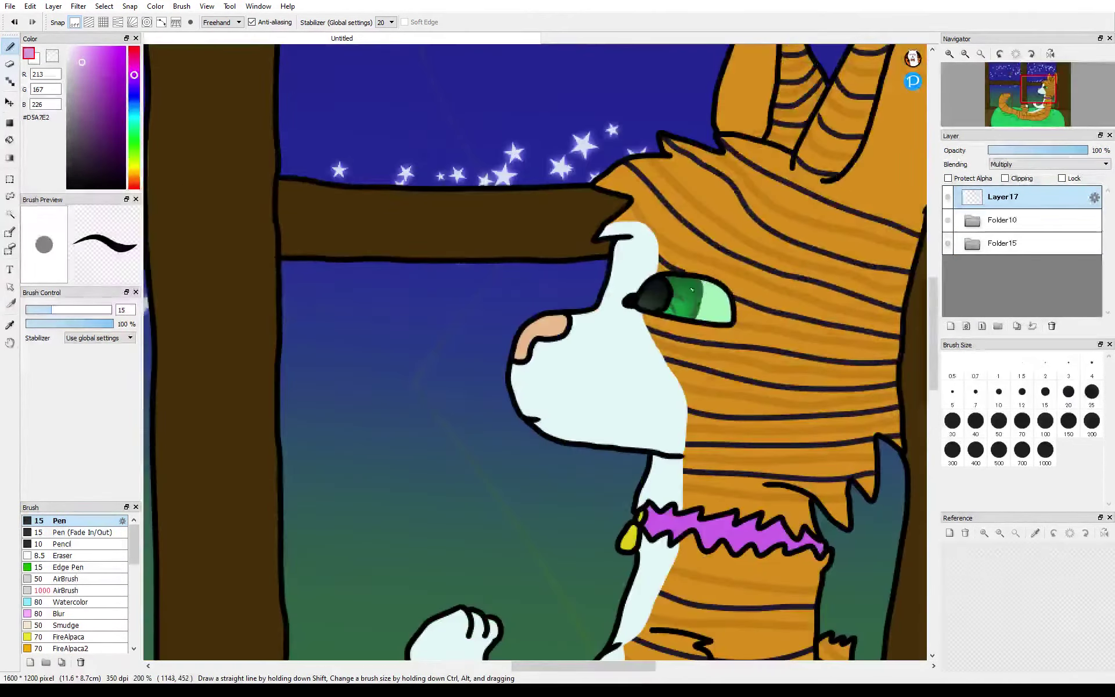
left_click(951, 325)
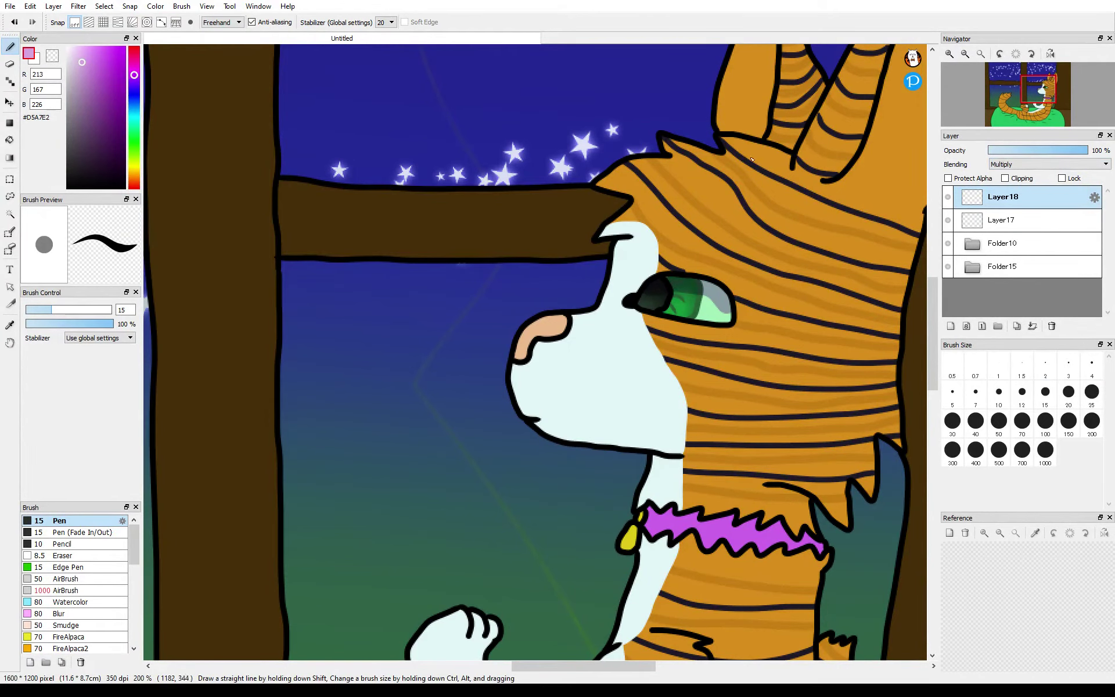
- Shade the ear bases and inner ear edges on Layer17, undoing the stroke made on Layer18
left_click(1045, 86)
left_click(1027, 220)
left_click_drag(623, 206, 642, 218)
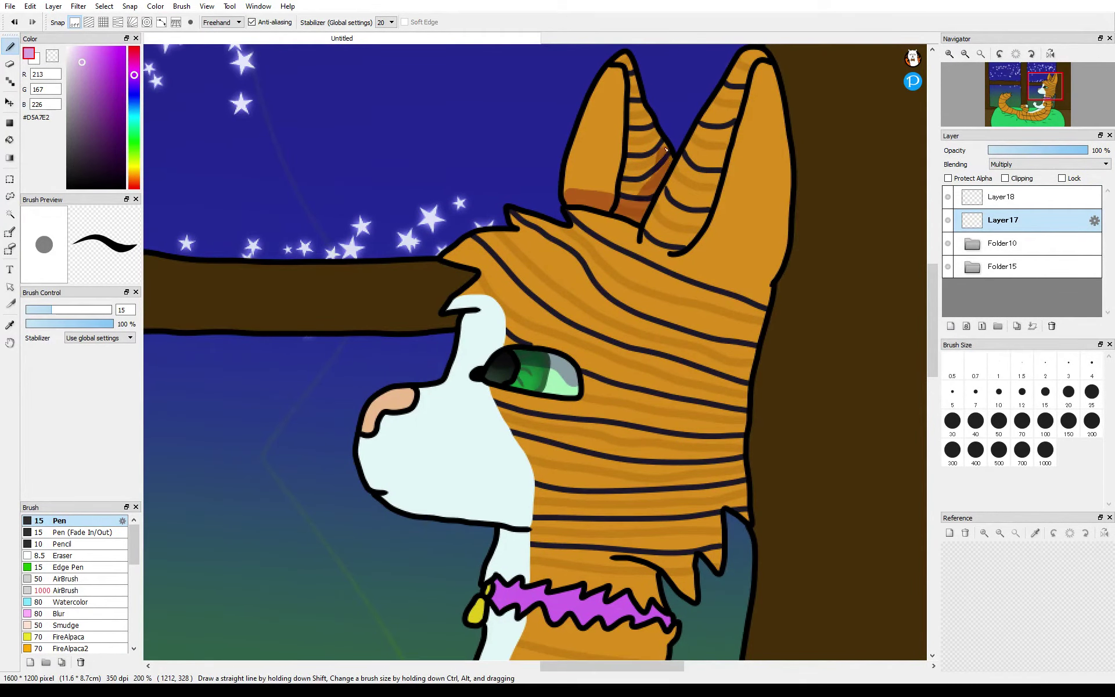
left_click(1003, 196)
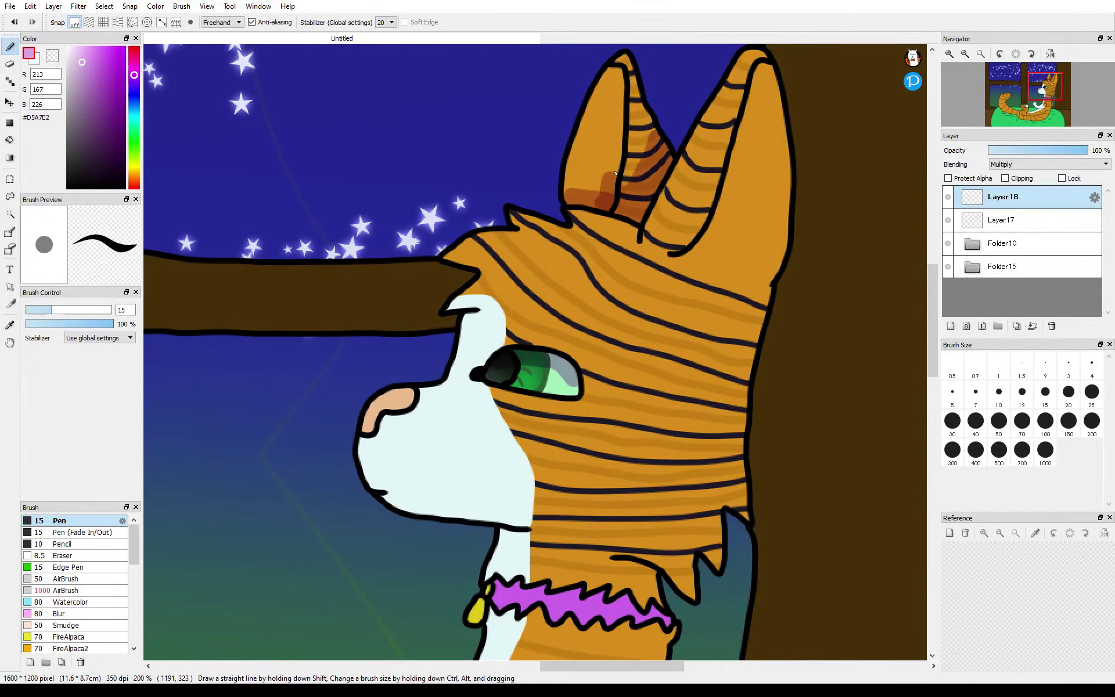
left_click_drag(758, 82, 748, 125)
left_click(15, 22)
left_click(15, 22)
left_click(1016, 220)
left_click_drag(608, 196, 615, 180)
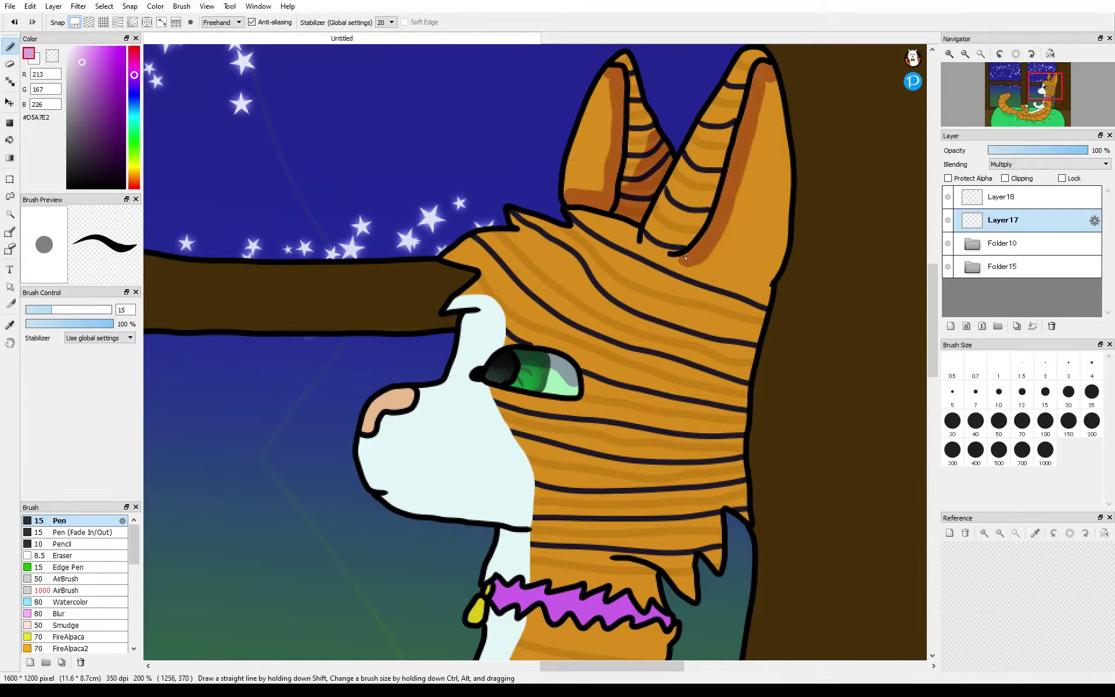
key("ctrl+y")
- Shade the cat's muzzle, ears and striped head on Layer18, leaving thin lit rims along the outline
mouse_move(639, 240)
left_mouse_down()
mouse_move(525, 263)
mouse_move(454, 423)
mouse_move(449, 403)
mouse_move(376, 435)
mouse_move(430, 500)
mouse_move(552, 516)
mouse_move(443, 481)
mouse_move(393, 436)
mouse_move(442, 459)
mouse_move(504, 433)
mouse_move(488, 387)
mouse_move(542, 406)
mouse_move(498, 409)
mouse_move(474, 435)
mouse_move(506, 478)
mouse_move(533, 475)
mouse_move(465, 477)
mouse_move(622, 399)
left_mouse_up()
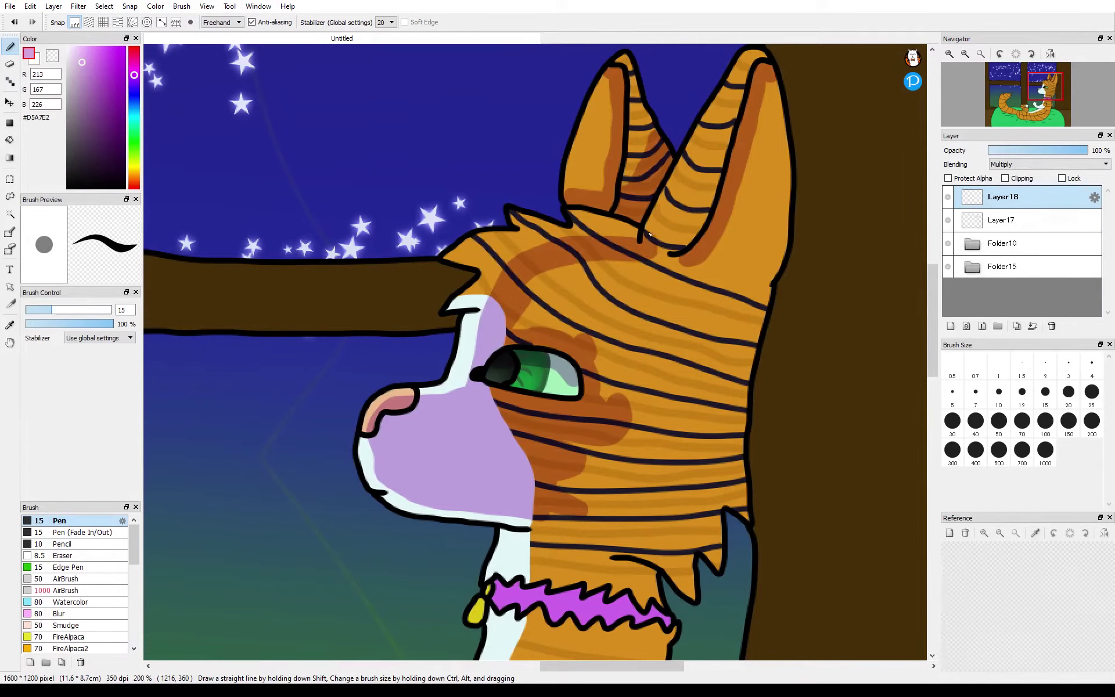
mouse_move(650, 234)
left_mouse_down()
mouse_move(762, 54)
mouse_move(780, 169)
mouse_move(760, 285)
mouse_move(760, 66)
mouse_move(726, 201)
mouse_move(758, 237)
mouse_move(686, 200)
mouse_move(695, 248)
mouse_move(669, 230)
mouse_move(725, 212)
mouse_move(696, 278)
mouse_move(625, 206)
mouse_move(641, 203)
mouse_move(637, 118)
mouse_move(602, 110)
mouse_move(626, 212)
mouse_move(643, 196)
mouse_move(634, 147)
mouse_move(618, 181)
mouse_move(611, 104)
left_mouse_up()
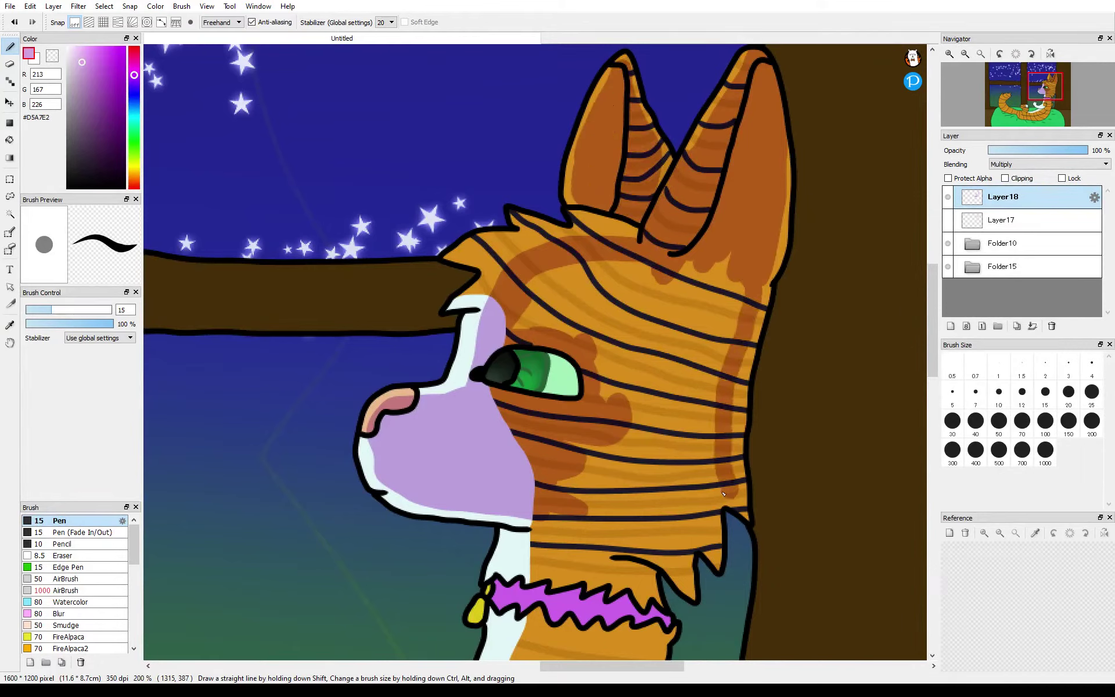
left_click_drag(638, 565, 539, 523)
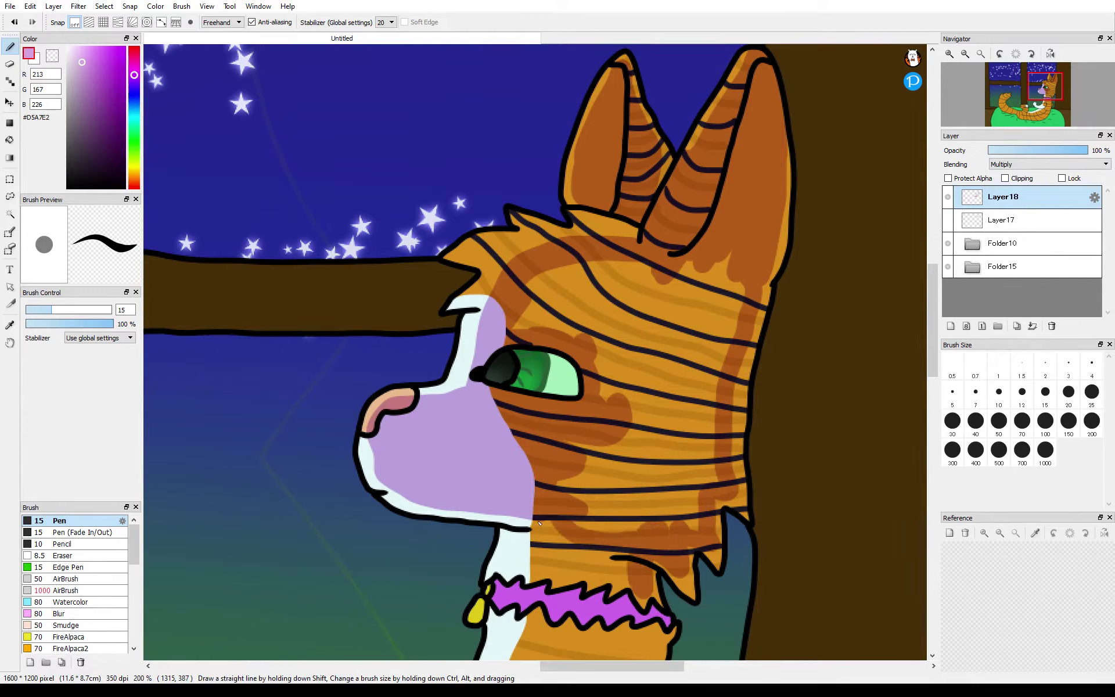
mouse_move(553, 460)
left_mouse_down()
mouse_move(603, 424)
mouse_move(538, 299)
mouse_move(637, 267)
mouse_move(567, 309)
mouse_move(681, 269)
left_mouse_up()
mouse_move(726, 319)
left_mouse_down()
mouse_move(665, 283)
mouse_move(725, 340)
mouse_move(703, 448)
mouse_move(697, 320)
left_mouse_up()
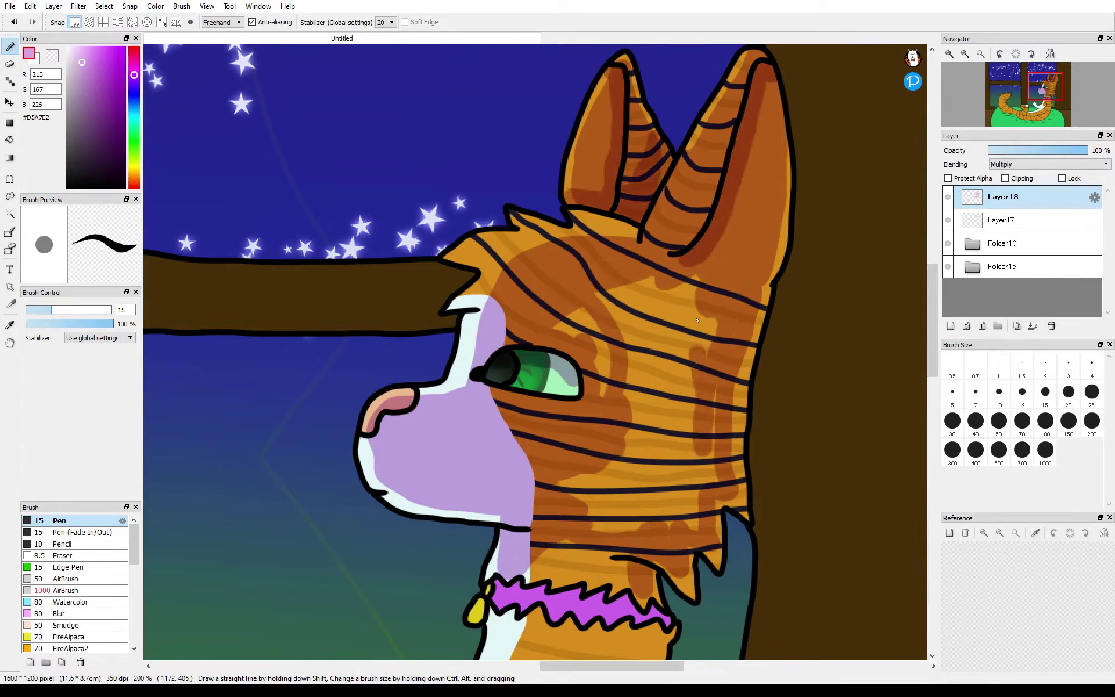
left_click_drag(703, 422, 680, 308)
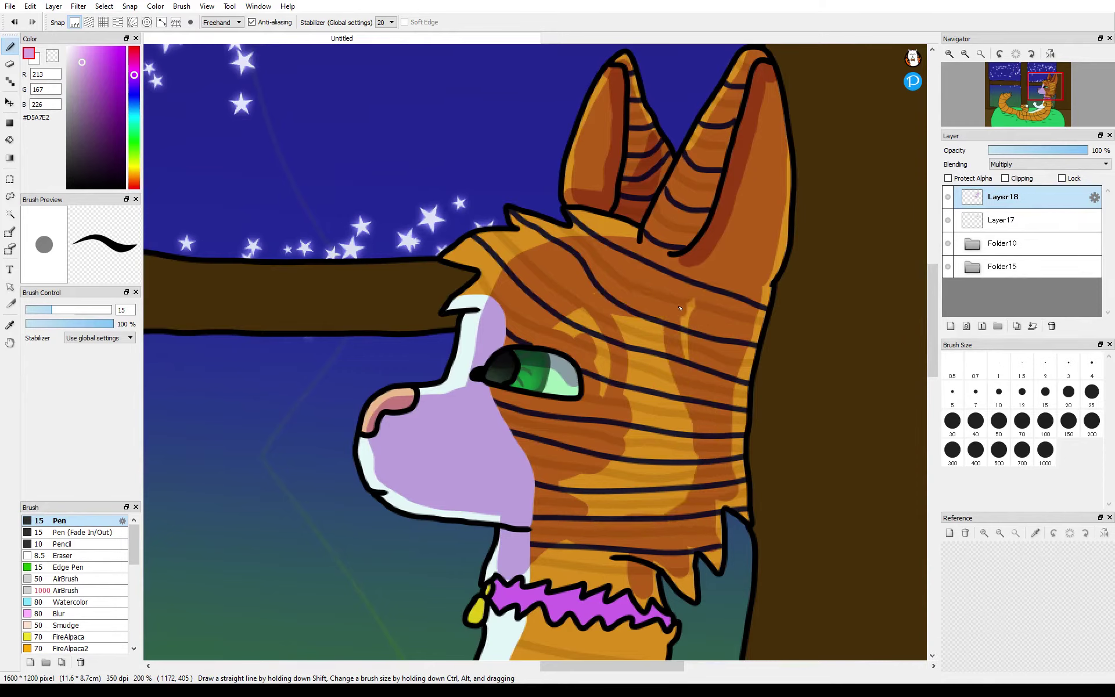
mouse_move(607, 382)
left_mouse_down()
mouse_move(650, 371)
mouse_move(650, 441)
mouse_move(680, 504)
left_mouse_up()
- Set Layer17's opacity to 25% and fill the remaining unshaded cheek area on Layer18
left_click(1003, 220)
left_click(1023, 150)
left_click(1003, 197)
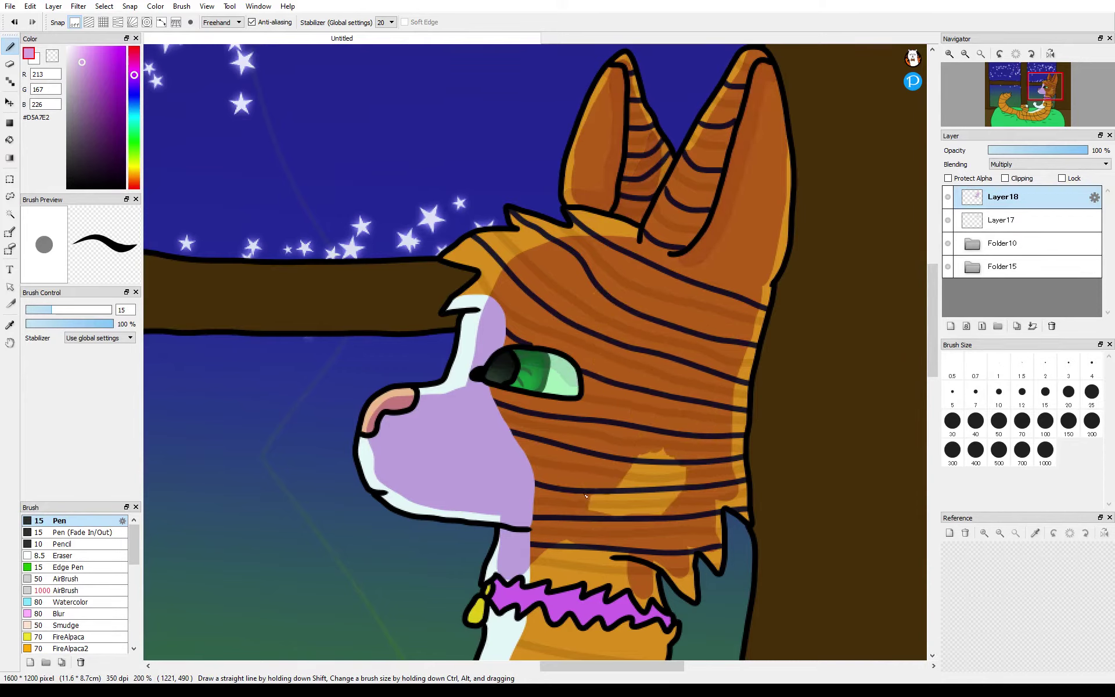
left_click_drag(586, 496, 652, 480)
- Shade the cat's neck, collar, upper back and the small paw behind the back
scroll(656, 494, "down", 5)
left_click_drag(743, 244, 744, 380)
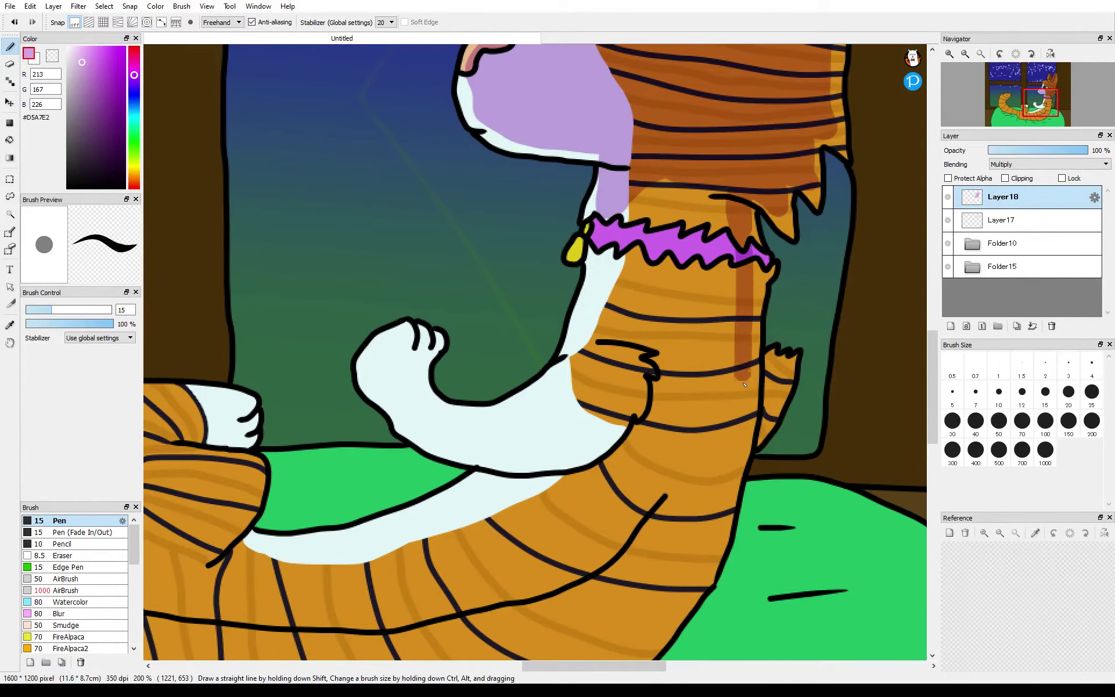
mouse_move(737, 256)
left_mouse_down()
mouse_move(623, 206)
mouse_move(590, 339)
mouse_move(561, 385)
left_mouse_up()
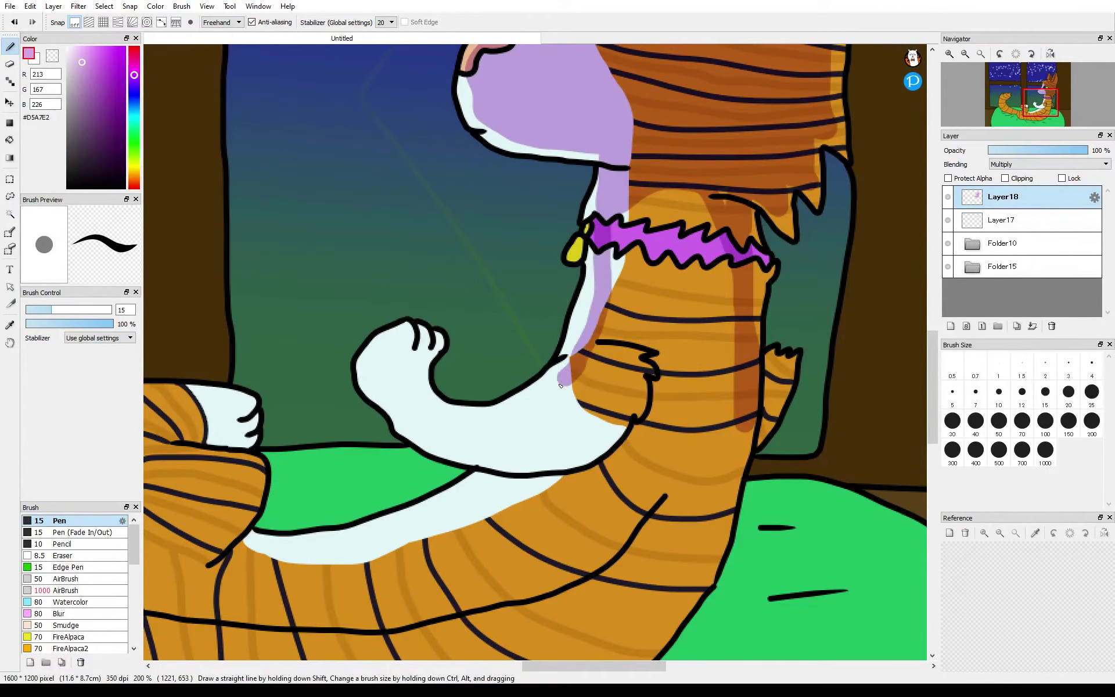
mouse_move(635, 300)
left_mouse_down()
mouse_move(614, 251)
mouse_move(654, 197)
mouse_move(726, 213)
mouse_move(659, 249)
mouse_move(713, 262)
mouse_move(717, 231)
mouse_move(715, 291)
mouse_move(690, 257)
left_mouse_up()
left_click_drag(730, 401, 702, 350)
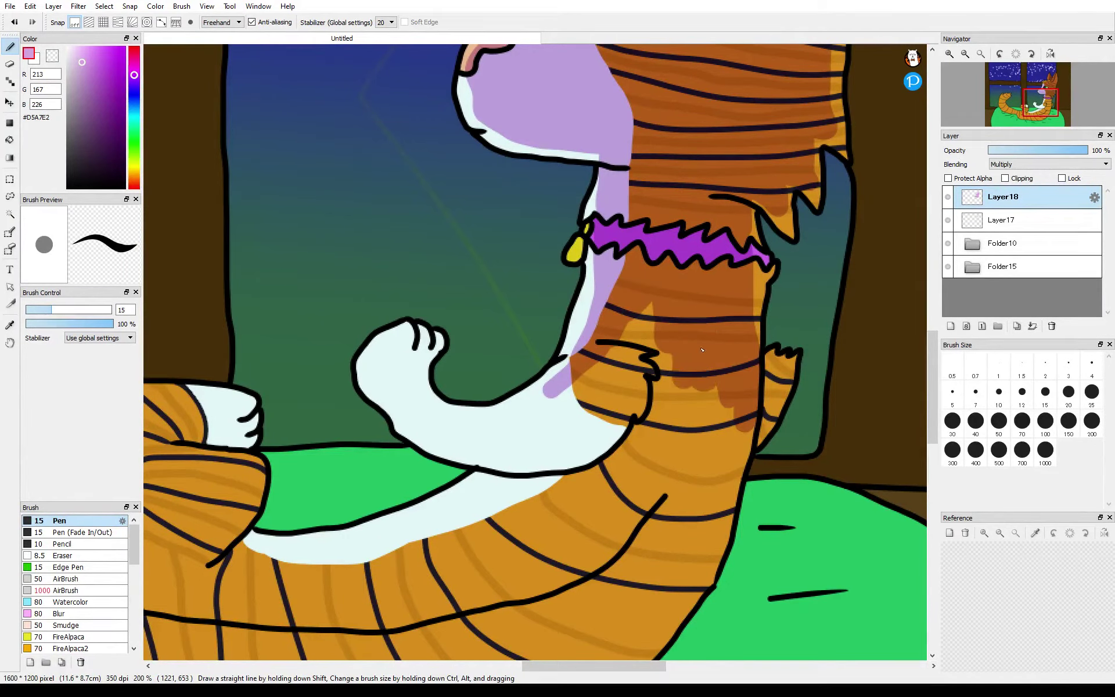
left_click_drag(758, 395, 727, 437)
left_click_drag(657, 424, 705, 260)
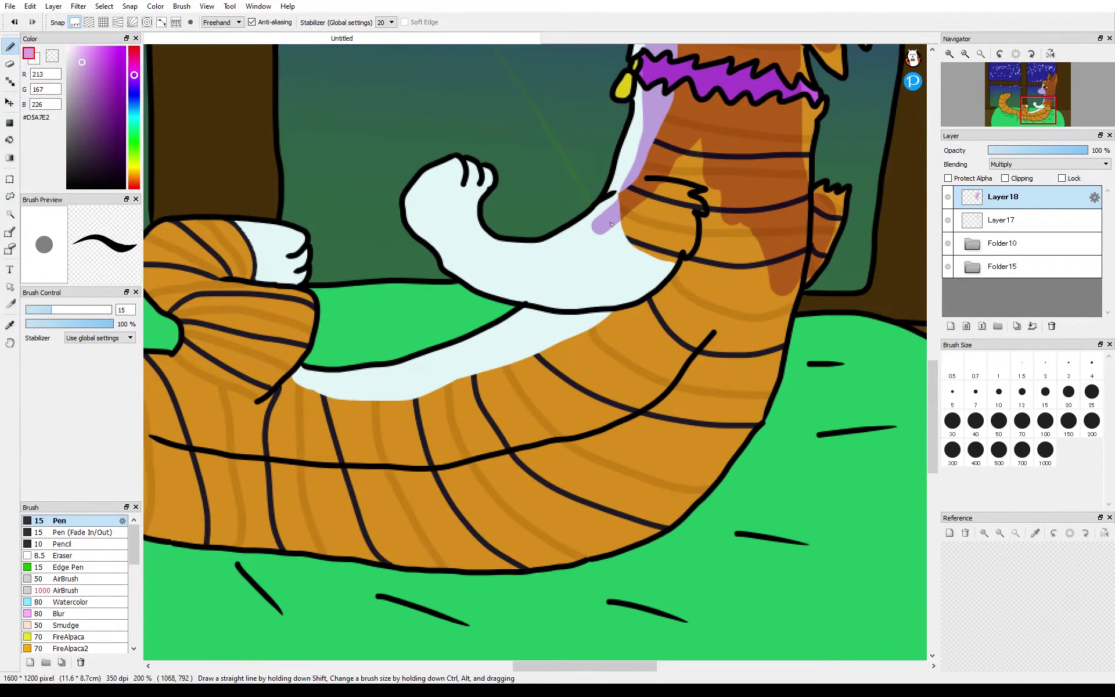
- Fill the raised white foreleg, its paw and the orange shoulder patch with shading
mouse_move(608, 223)
left_mouse_down()
mouse_move(541, 263)
mouse_move(465, 225)
left_mouse_up()
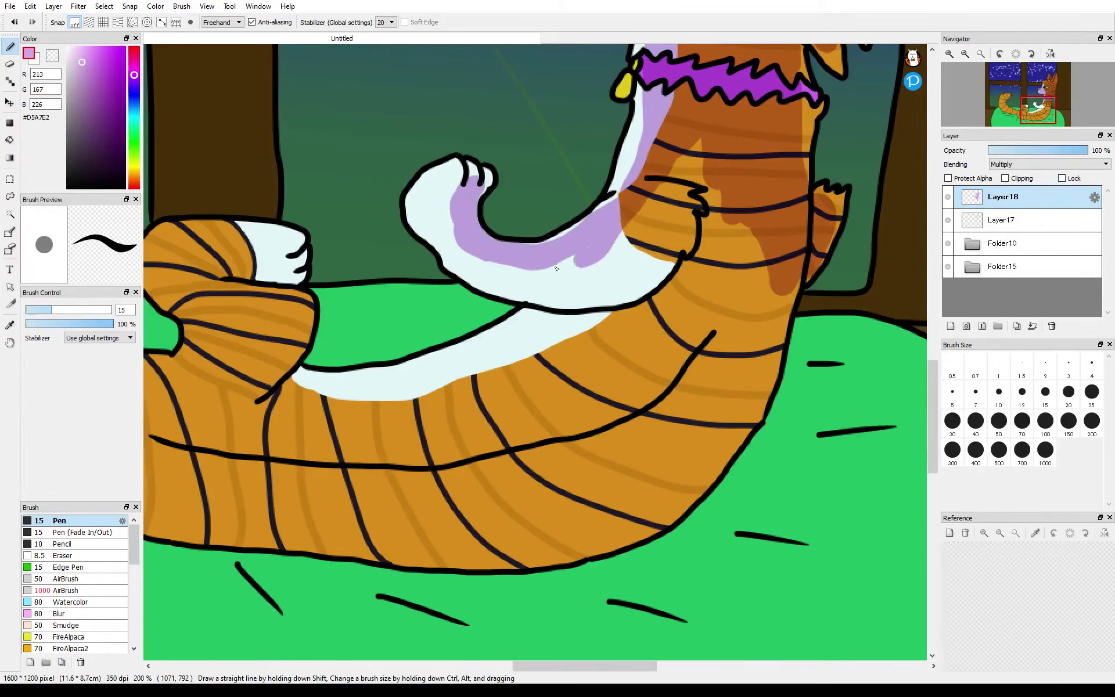
mouse_move(556, 269)
left_mouse_down()
mouse_move(445, 178)
mouse_move(437, 227)
left_mouse_up()
left_click_drag(481, 287, 522, 277)
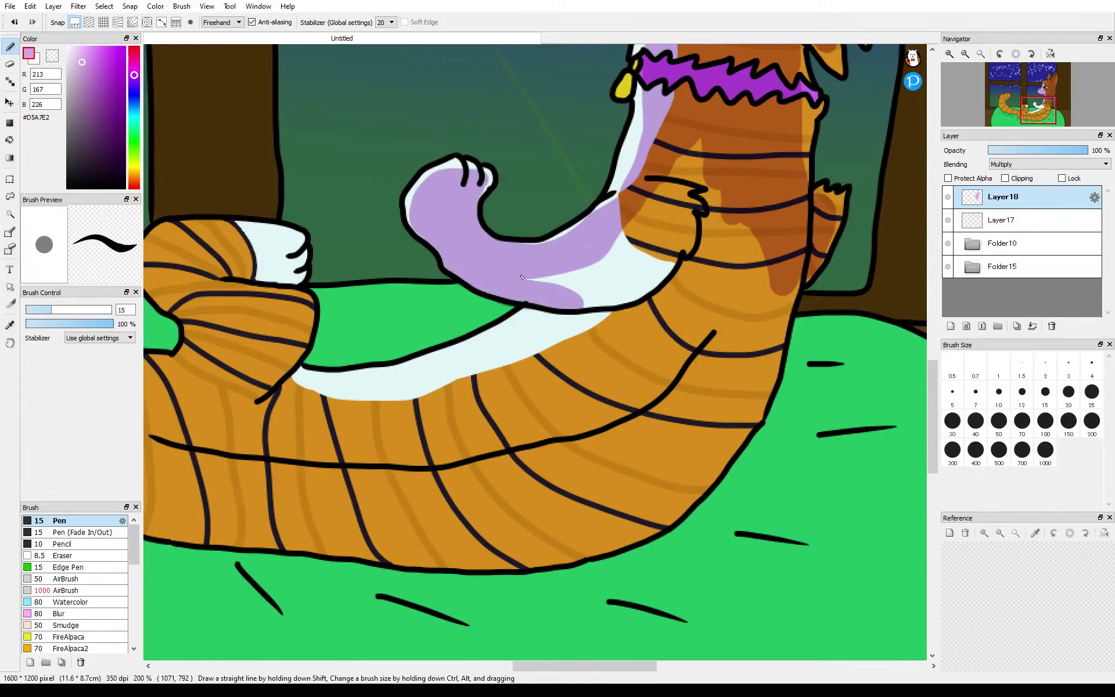
mouse_move(675, 162)
left_mouse_down()
mouse_move(689, 196)
mouse_move(706, 172)
mouse_move(599, 293)
mouse_move(584, 323)
left_mouse_up()
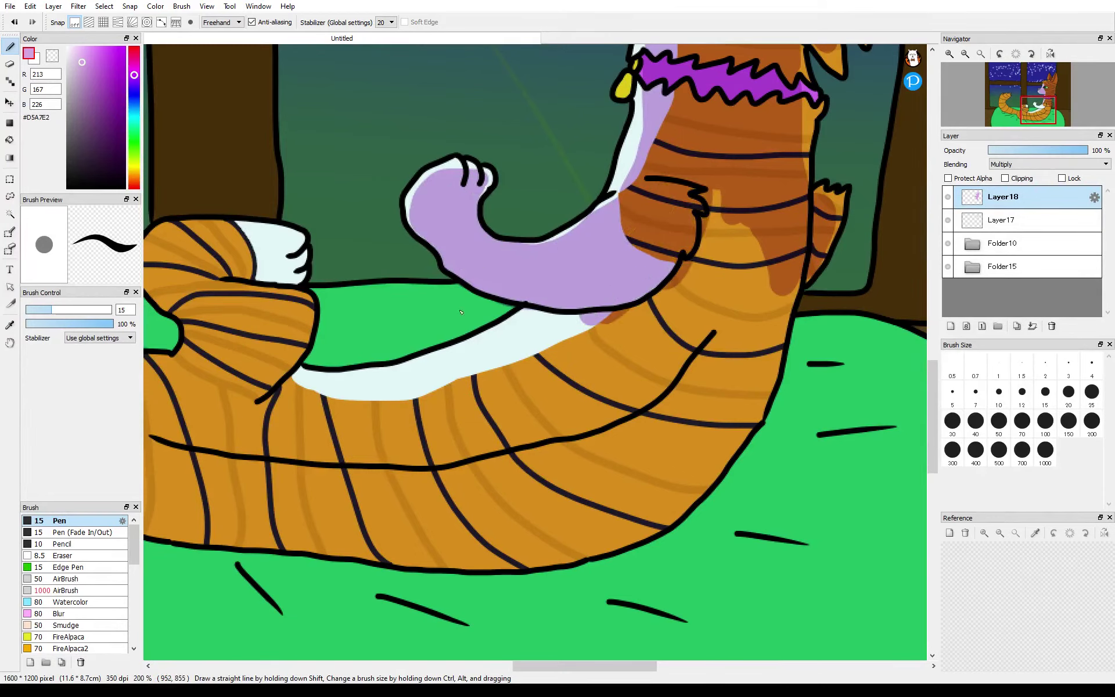
- Shade the curled hind leg and paw, the cushion area behind it and the white belly
mouse_move(269, 299)
left_mouse_down()
mouse_move(230, 275)
mouse_move(273, 291)
mouse_move(250, 247)
mouse_move(291, 252)
mouse_move(178, 245)
mouse_move(162, 273)
left_mouse_up()
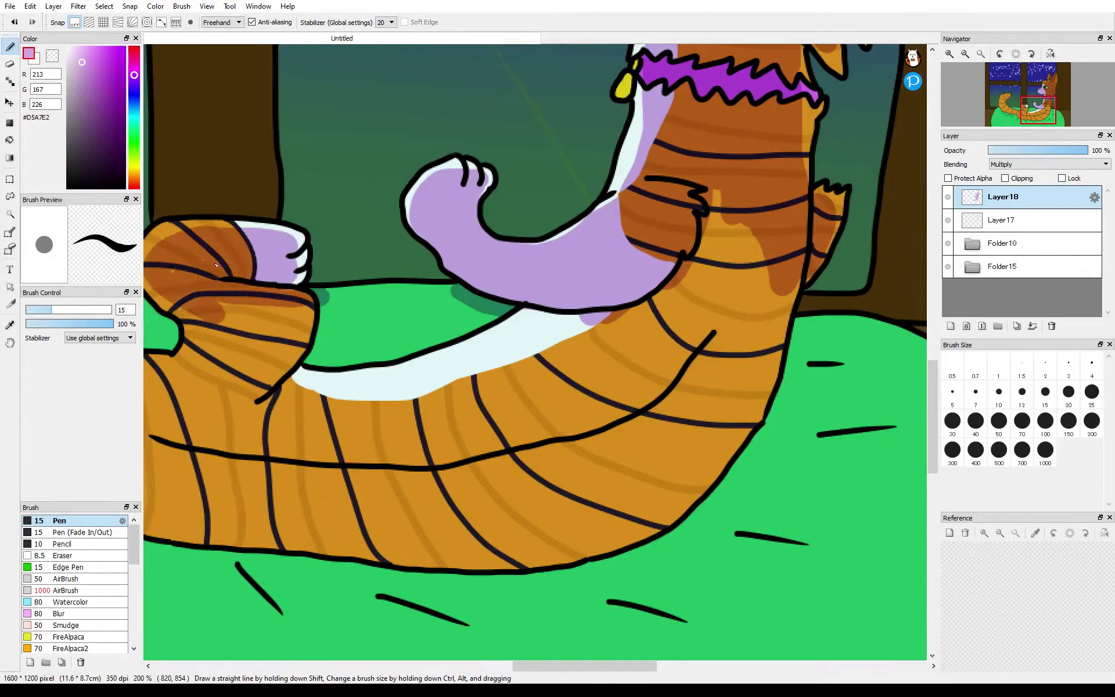
left_click_drag(223, 318, 263, 307)
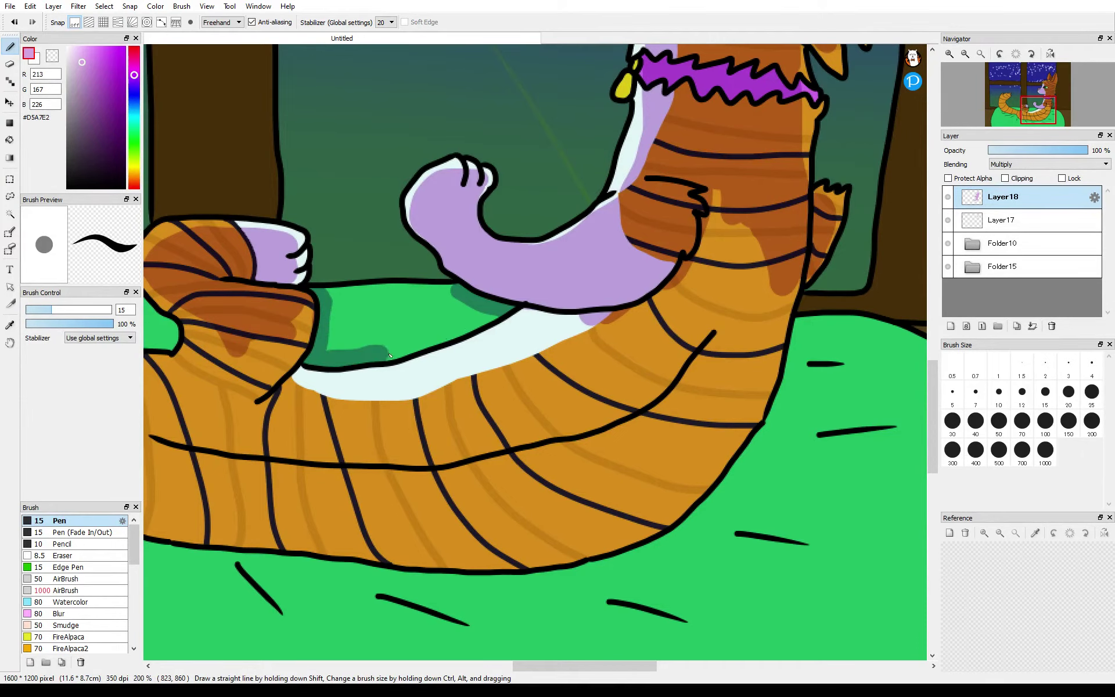
left_click_drag(297, 355, 195, 325)
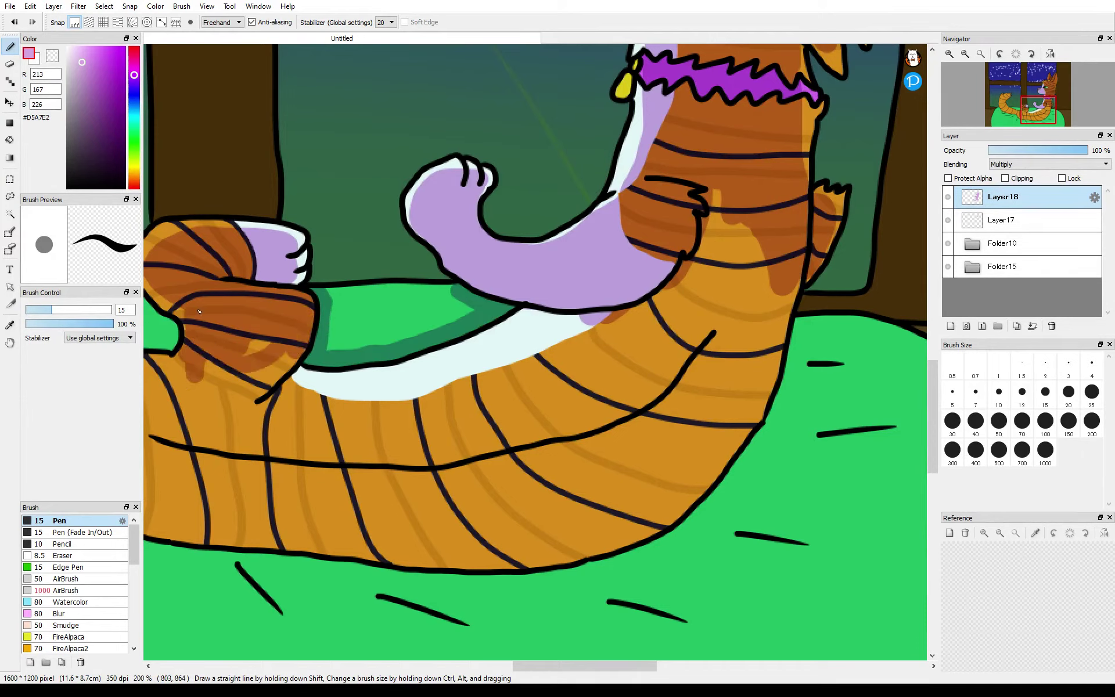
mouse_move(583, 316)
left_mouse_down()
mouse_move(410, 369)
mouse_move(303, 375)
left_mouse_up()
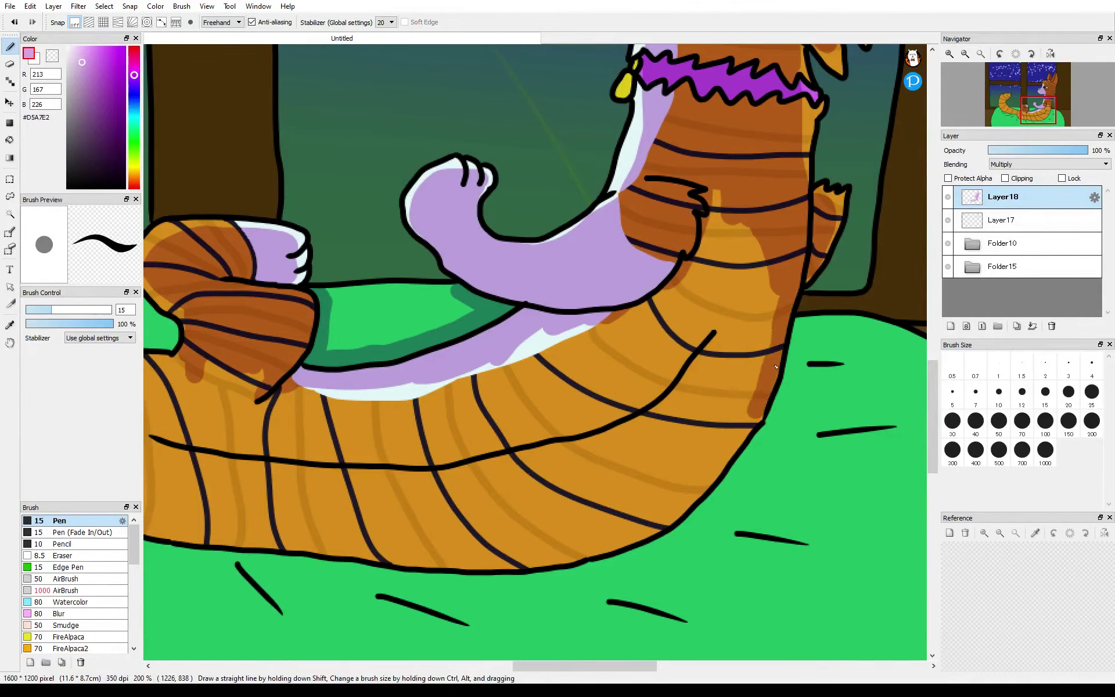
- Shade the body's lower back edge and block in broad shadows on the green cushion around the cat
mouse_move(791, 337)
left_mouse_down()
mouse_move(866, 447)
mouse_move(586, 613)
mouse_move(804, 517)
left_mouse_up()
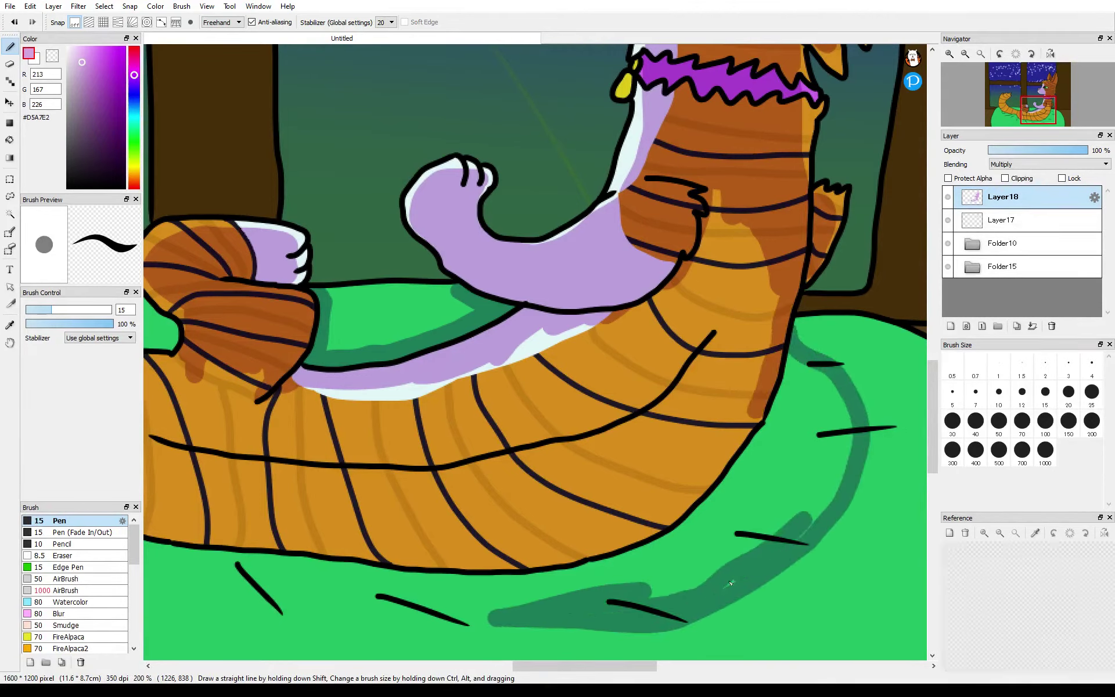
mouse_move(730, 582)
left_mouse_down()
mouse_move(839, 401)
mouse_move(813, 418)
mouse_move(802, 500)
mouse_move(782, 498)
mouse_move(327, 338)
left_mouse_up()
mouse_move(364, 302)
left_mouse_down()
mouse_move(581, 343)
mouse_move(726, 221)
mouse_move(743, 422)
mouse_move(650, 430)
mouse_move(616, 331)
mouse_move(708, 302)
mouse_move(661, 361)
mouse_move(679, 369)
left_mouse_up()
left_click_drag(1039, 111, 1043, 114)
left_click(981, 54)
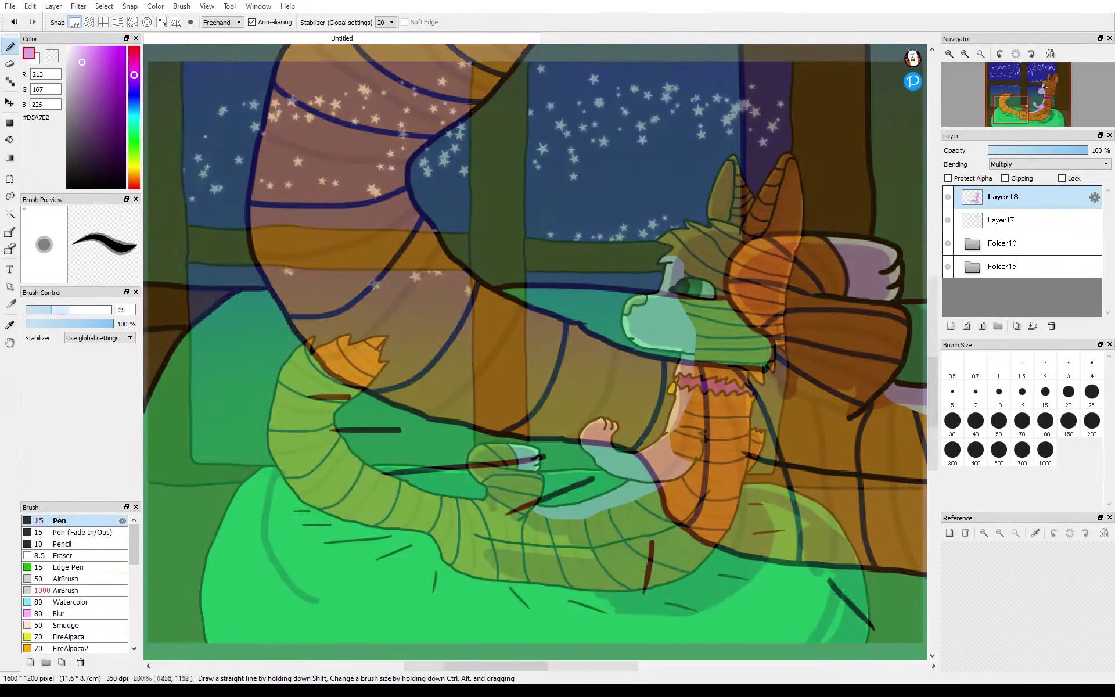
mouse_move(755, 494)
left_mouse_down()
mouse_move(697, 598)
mouse_move(779, 633)
mouse_move(761, 557)
mouse_move(464, 627)
mouse_move(209, 610)
mouse_move(244, 552)
left_mouse_up()
left_click(1045, 422)
left_click(8, 22)
mouse_move(830, 511)
left_mouse_down()
mouse_move(802, 610)
mouse_move(269, 635)
mouse_move(250, 528)
mouse_move(263, 493)
mouse_move(342, 544)
left_mouse_up()
- Clean up the shading near the tail with the Eraser and fill the cushion's shadow below the tail using the Pen at size 25
left_click(1091, 393)
scroll(240, 503, "up", 3)
left_click(10, 64)
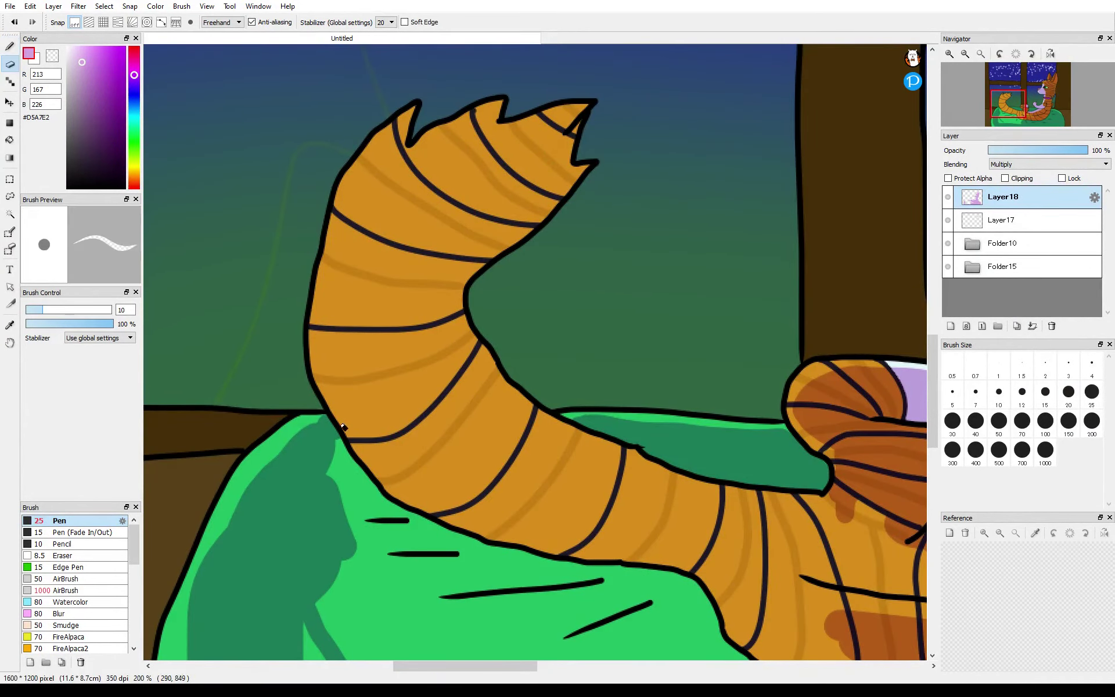
left_click(1091, 393)
left_click_drag(1029, 122, 1015, 119)
key("b")
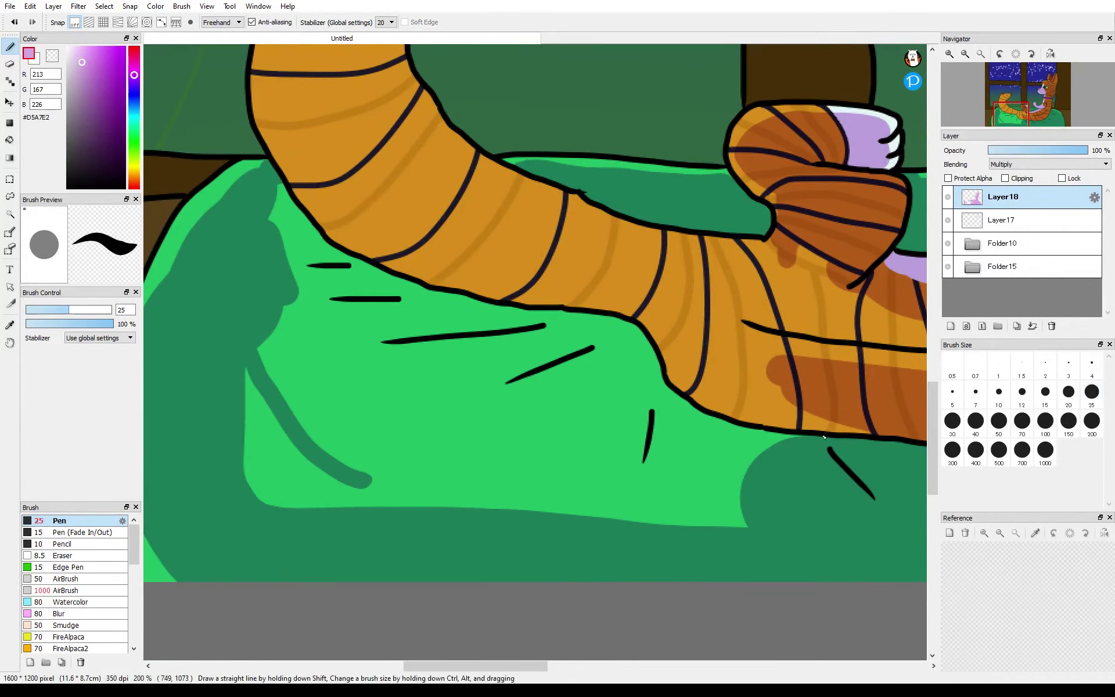
mouse_move(755, 444)
left_mouse_down()
mouse_move(560, 368)
mouse_move(607, 322)
mouse_move(746, 500)
mouse_move(383, 494)
mouse_move(297, 469)
mouse_move(604, 459)
mouse_move(267, 340)
mouse_move(499, 326)
mouse_move(353, 319)
left_mouse_up()
- Fill the cat's lower body up to the base of the tail with shading
left_click_drag(1026, 116, 1028, 116)
left_click_drag(639, 433, 516, 402)
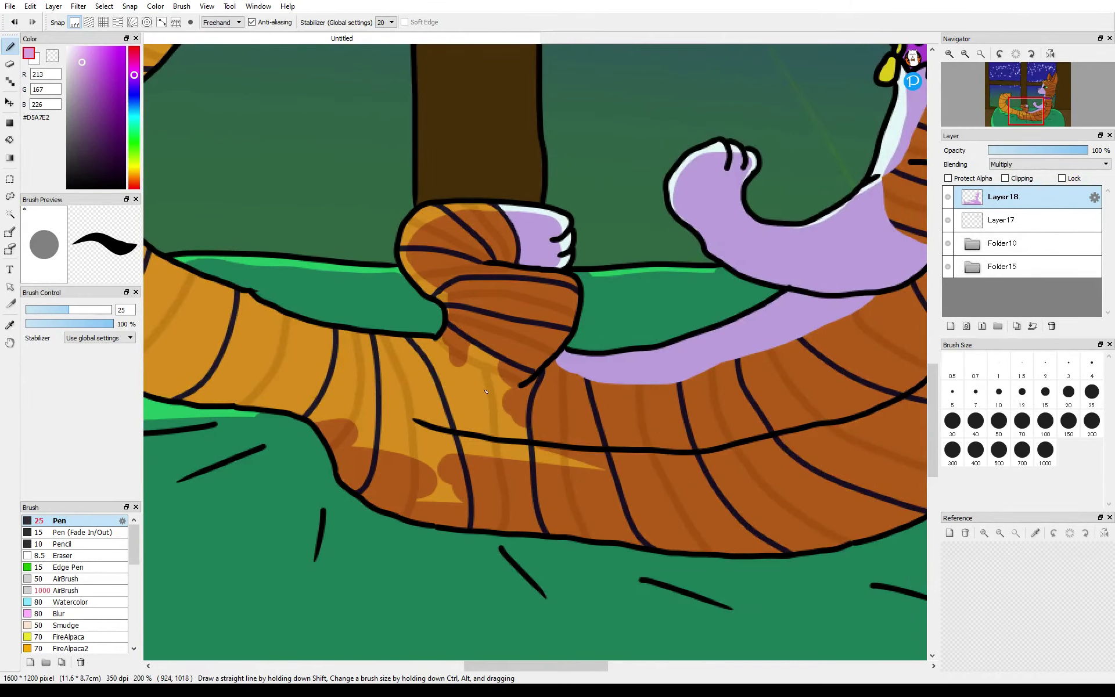
left_click_drag(465, 358, 496, 400)
left_click_drag(464, 397, 590, 454)
left_click_drag(423, 488, 449, 468)
mouse_move(470, 439)
left_mouse_down()
mouse_move(401, 440)
mouse_move(438, 433)
left_mouse_up()
mouse_move(452, 394)
left_mouse_down()
mouse_move(453, 351)
mouse_move(377, 404)
left_mouse_up()
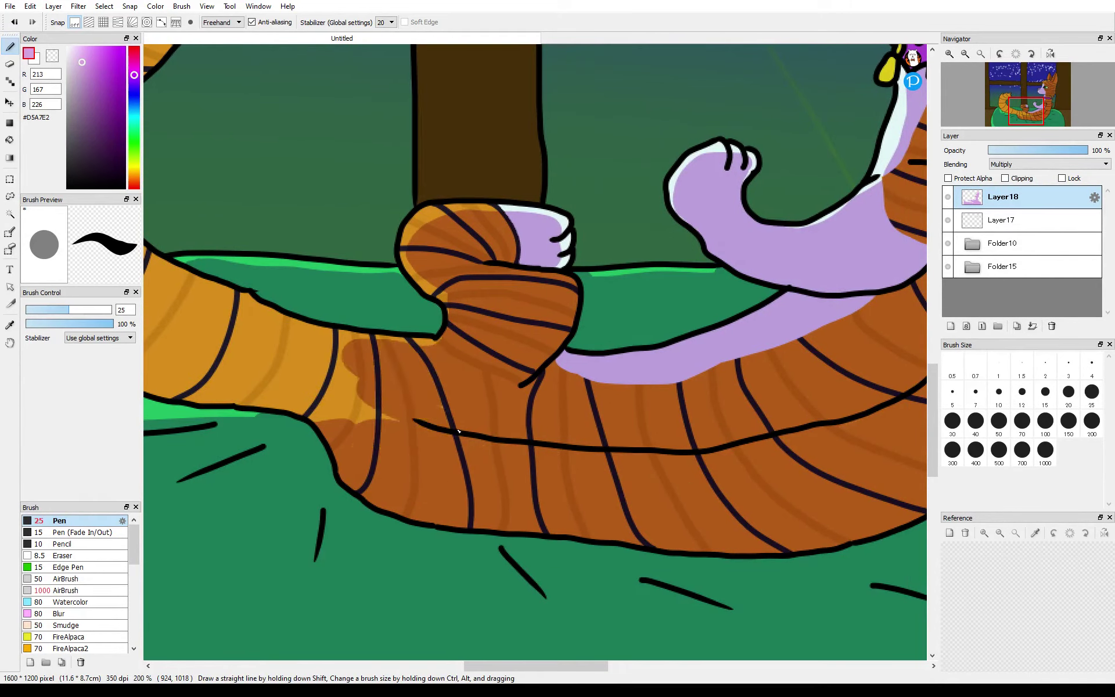
- Shade the cushion beside the tail and the whole tail, softening the tail shading's edges with the Blur brush at size 80
left_click(1003, 108)
mouse_move(761, 508)
left_mouse_down()
mouse_move(576, 494)
mouse_move(465, 432)
mouse_move(463, 386)
mouse_move(499, 455)
mouse_move(662, 495)
mouse_move(592, 477)
left_mouse_up()
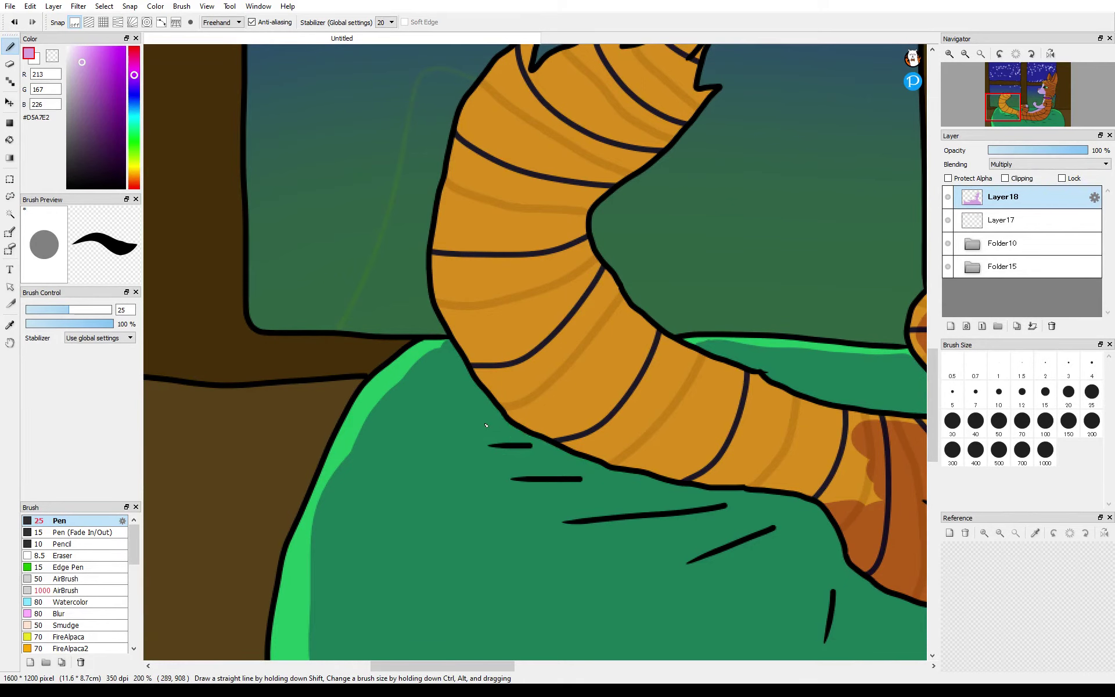
left_click_drag(1003, 106, 1010, 101)
mouse_move(721, 619)
left_mouse_down()
mouse_move(617, 523)
mouse_move(498, 476)
mouse_move(454, 436)
mouse_move(418, 358)
mouse_move(437, 305)
mouse_move(514, 226)
mouse_move(522, 172)
mouse_move(458, 194)
mouse_move(433, 265)
mouse_move(459, 186)
mouse_move(429, 184)
mouse_move(345, 223)
mouse_move(320, 315)
mouse_move(323, 442)
mouse_move(377, 514)
mouse_move(465, 551)
mouse_move(645, 589)
mouse_move(689, 578)
mouse_move(634, 554)
mouse_move(556, 554)
mouse_move(363, 463)
mouse_move(448, 508)
mouse_move(468, 483)
mouse_move(393, 440)
mouse_move(348, 448)
mouse_move(354, 248)
mouse_move(440, 255)
mouse_move(348, 394)
mouse_move(369, 325)
left_mouse_up()
left_click(60, 614)
mouse_move(411, 163)
left_mouse_down()
mouse_move(517, 166)
mouse_move(523, 476)
mouse_move(441, 572)
mouse_move(343, 192)
left_mouse_up()
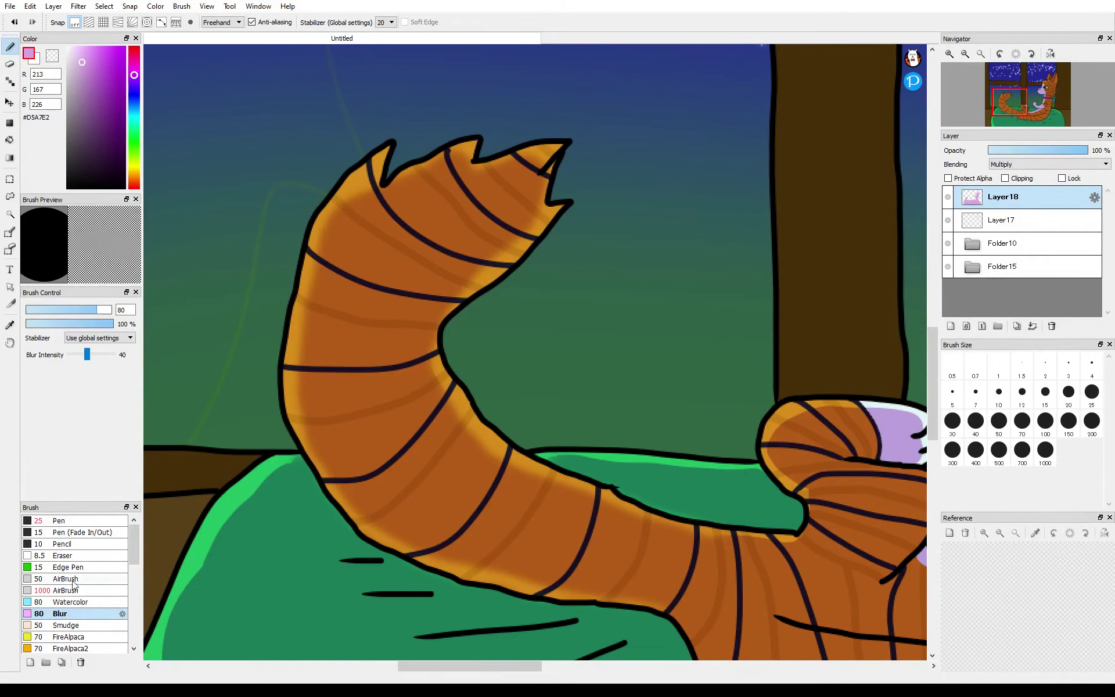
- Switch to Layer17 with the Pen, undo the last action, set the Pen to size 5 and hide Layer18
left_click(59, 521)
left_click_drag(1011, 102, 1040, 99)
left_click(1002, 220)
left_click(1046, 392)
key("ctrl+z")
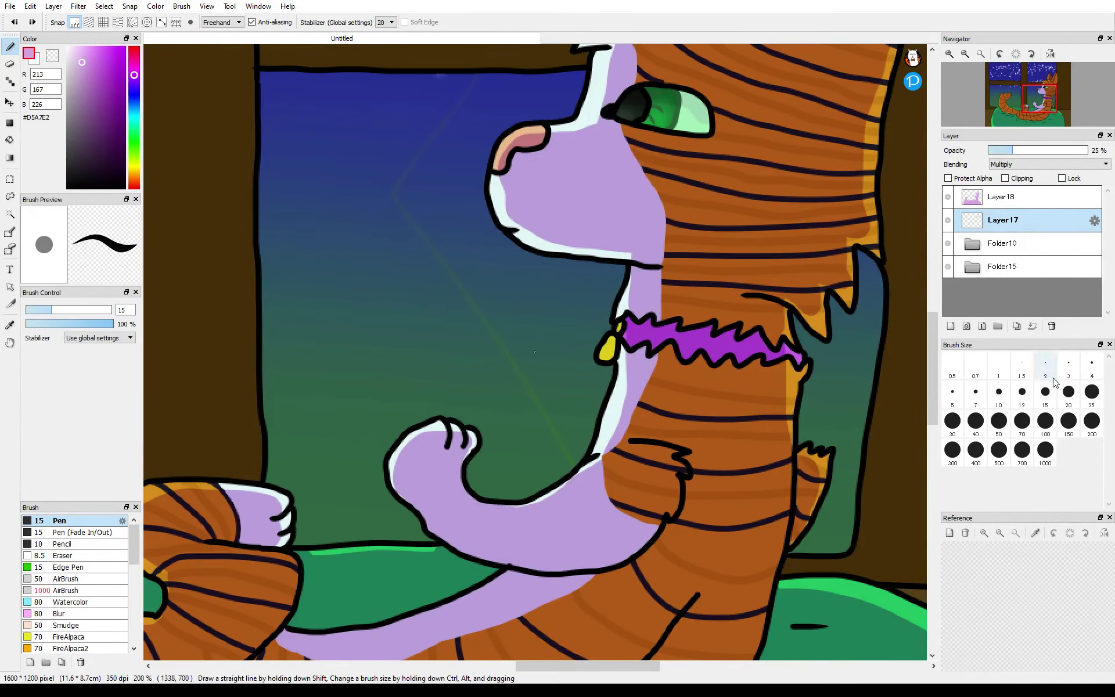
left_click(953, 393)
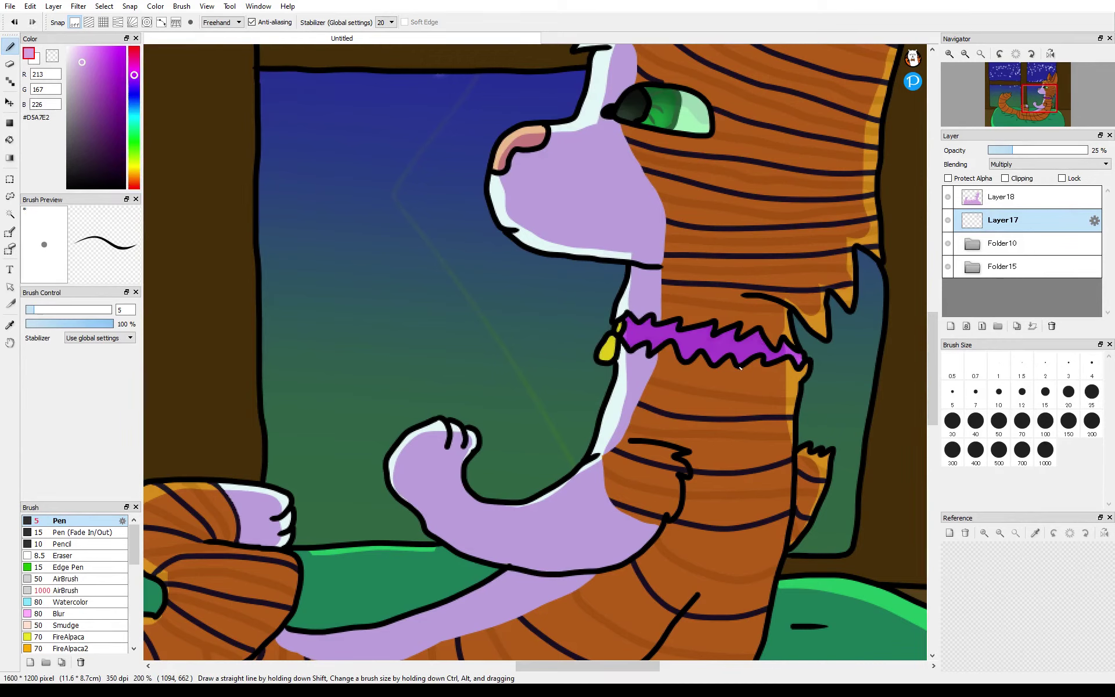
left_click(948, 197)
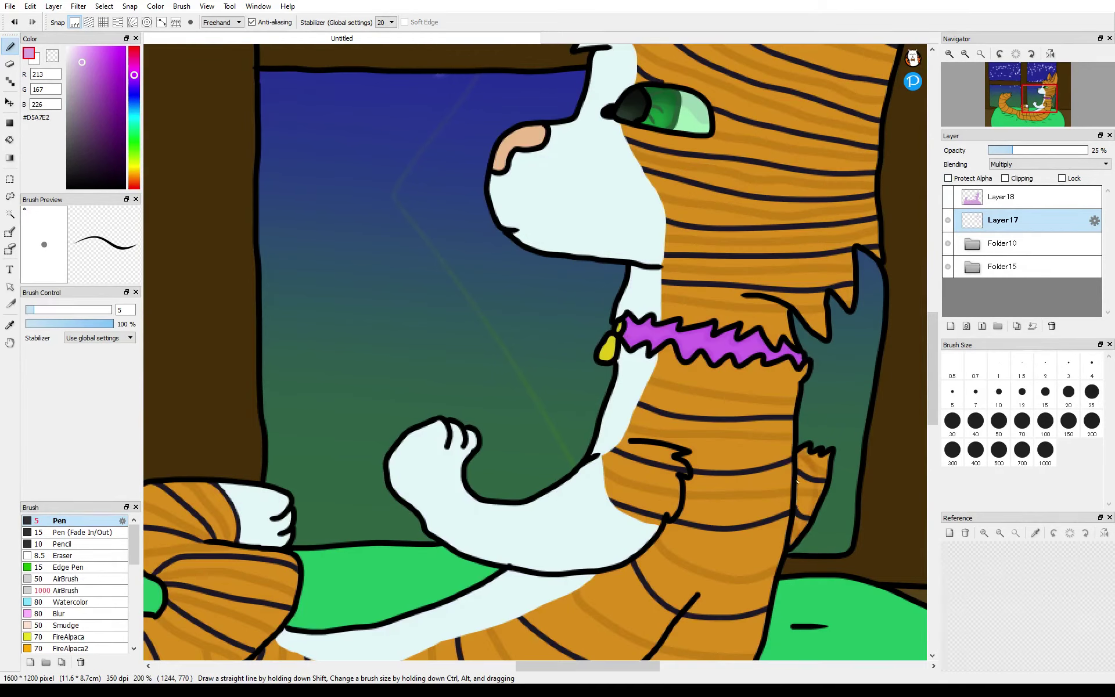
- Add a Multiply layer at 100% opacity above Layer17, hide Layer17 and set the Pen to size 15
left_click(951, 326)
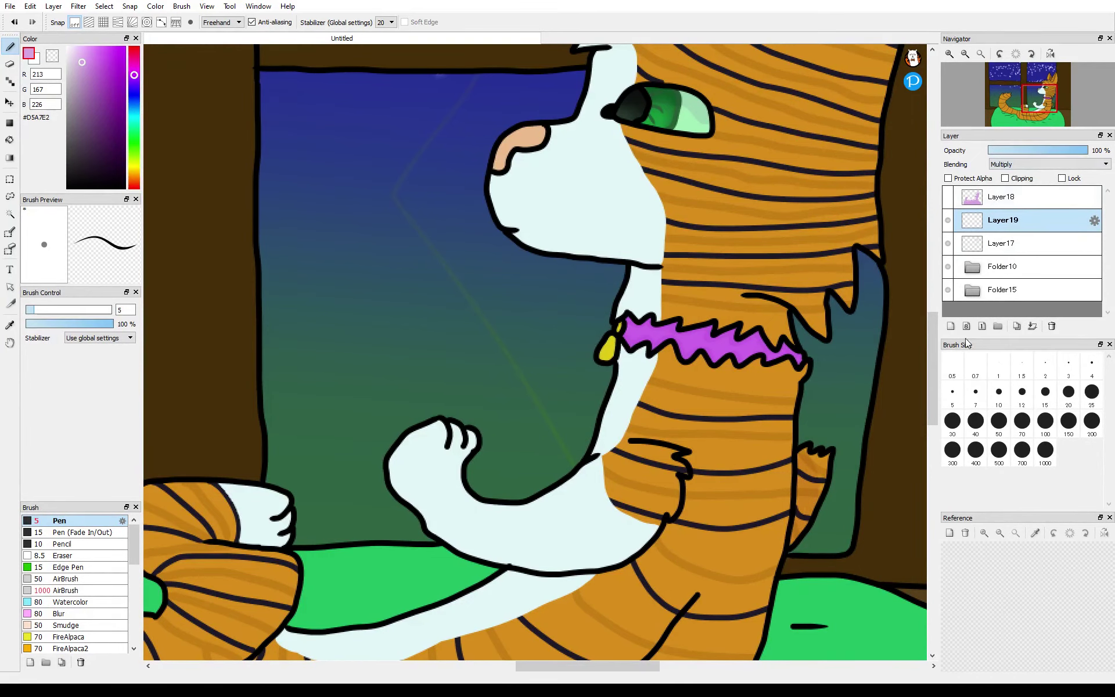
left_click(1046, 116)
left_click(948, 197)
left_click(948, 197)
left_click(948, 243)
left_click(1045, 393)
- Outline the cat's cast shadow on the cushion around the body and tail, and shade the tail's lower edge
mouse_move(648, 240)
left_mouse_down()
mouse_move(697, 254)
mouse_move(744, 330)
left_mouse_up()
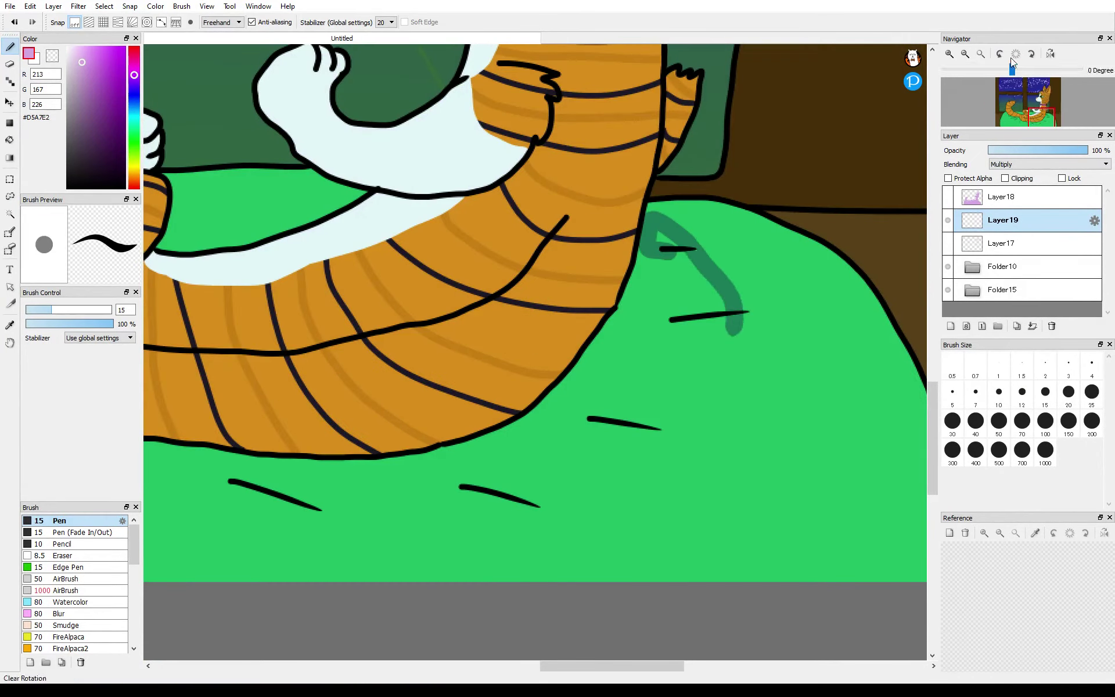
left_click(981, 53)
mouse_move(775, 569)
left_mouse_down()
mouse_move(724, 614)
mouse_move(456, 607)
mouse_move(289, 493)
left_mouse_up()
scroll(285, 495, "up", 4)
left_click(312, 487)
scroll(486, 550, "down", 2)
left_click(1013, 108)
left_click_drag(370, 417, 342, 378)
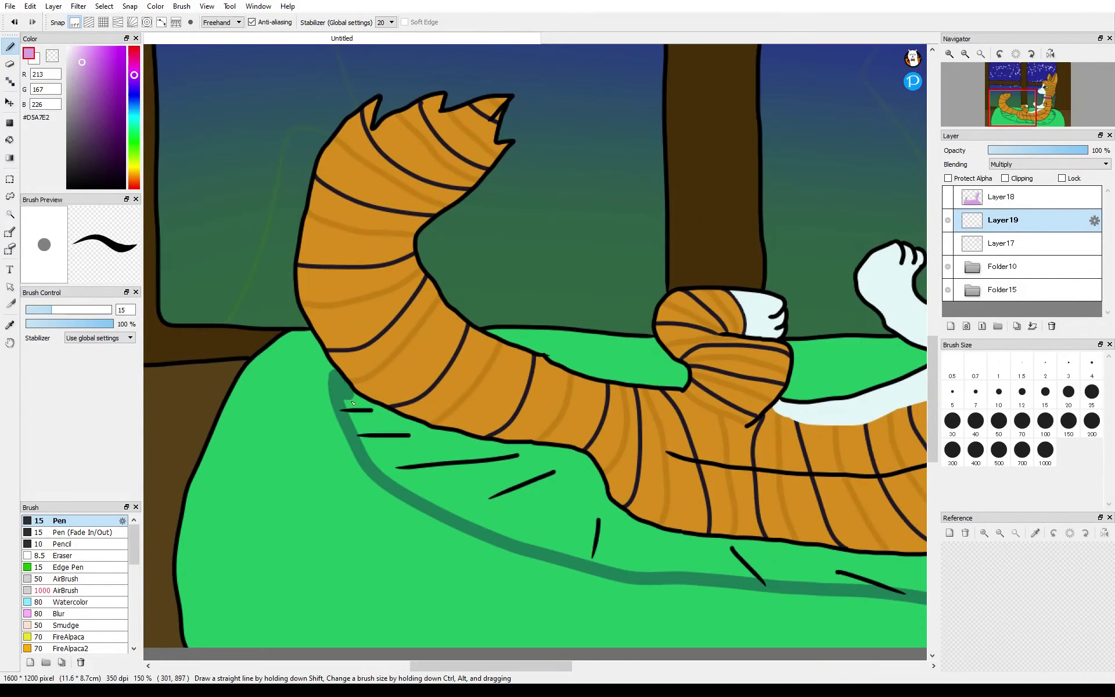
mouse_move(586, 449)
left_mouse_down()
mouse_move(453, 423)
mouse_move(316, 330)
mouse_move(465, 513)
mouse_move(402, 473)
left_mouse_up()
- Fill the outlined cushion shadow beneath the cat's tail and body, enlarging the Pen to size 25
left_click(981, 54)
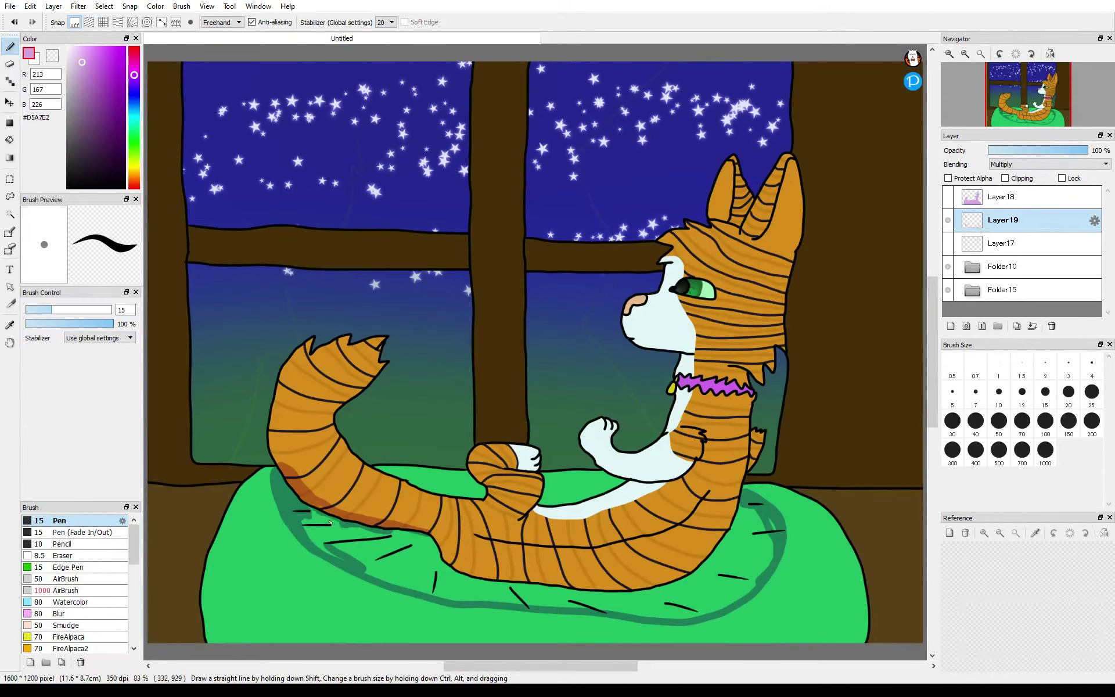
mouse_move(330, 521)
left_mouse_down()
mouse_move(327, 544)
mouse_move(307, 521)
mouse_move(384, 540)
mouse_move(350, 554)
mouse_move(340, 535)
mouse_move(400, 566)
mouse_move(378, 572)
mouse_move(425, 574)
left_mouse_up()
left_click(1089, 395)
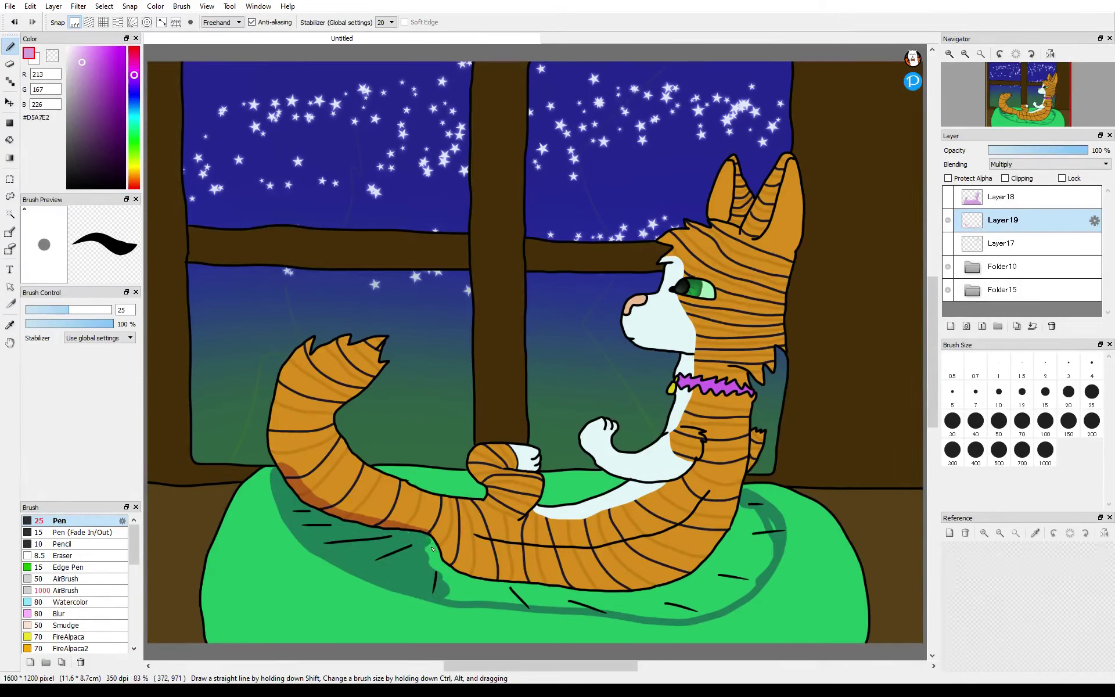
mouse_move(504, 600)
left_mouse_down()
mouse_move(690, 616)
mouse_move(763, 572)
mouse_move(737, 587)
mouse_move(774, 520)
left_mouse_up()
left_click_drag(665, 610, 750, 505)
left_click_drag(647, 608, 747, 506)
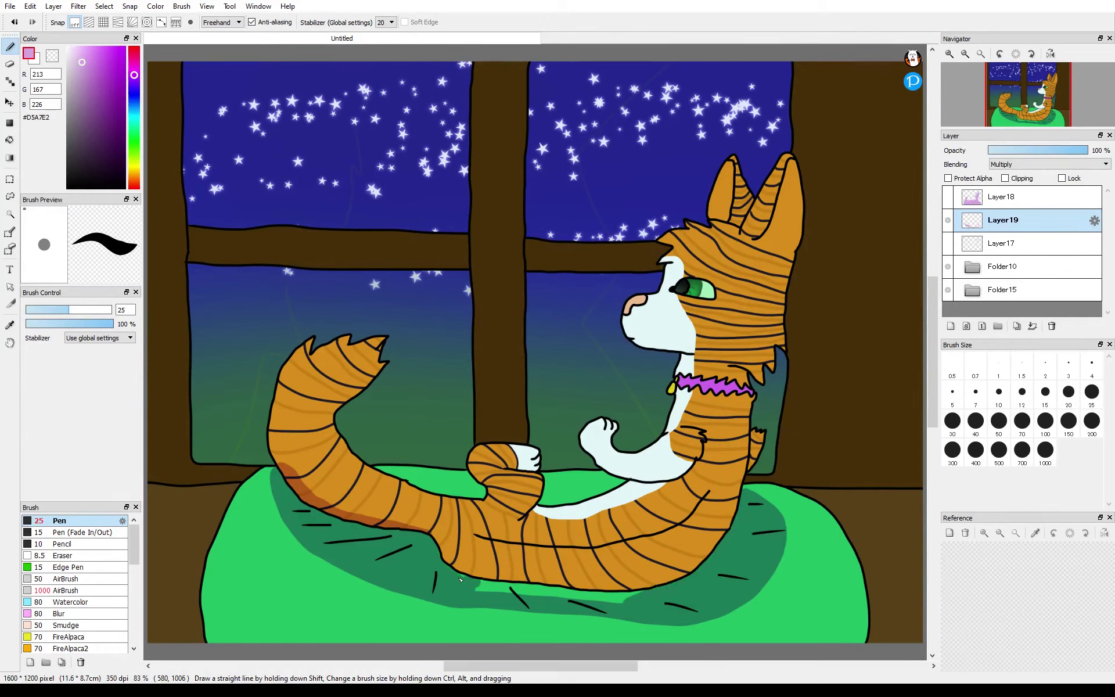
scroll(506, 588, "up", 4)
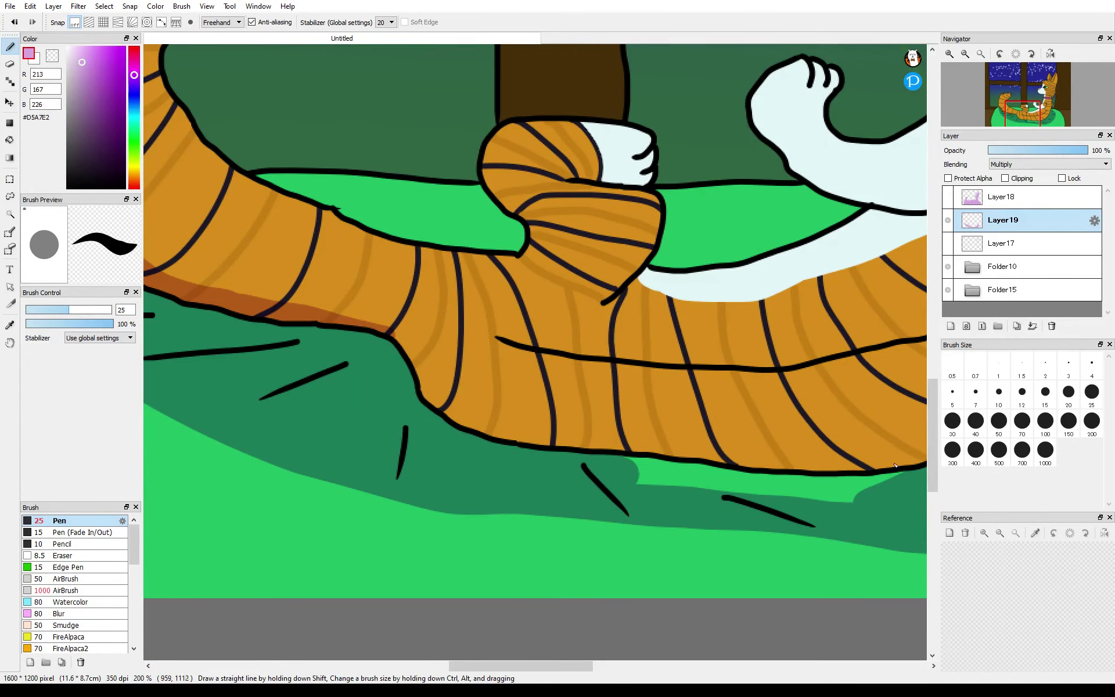
mouse_move(895, 465)
left_mouse_down()
mouse_move(836, 488)
mouse_move(872, 477)
mouse_move(720, 485)
mouse_move(630, 468)
left_mouse_up()
- Shade the cushion areas behind the cat's belly and between the tail and hind leg using the Pen at size 10
left_click(999, 391)
mouse_move(800, 187)
left_mouse_down()
mouse_move(810, 200)
mouse_move(677, 264)
left_mouse_up()
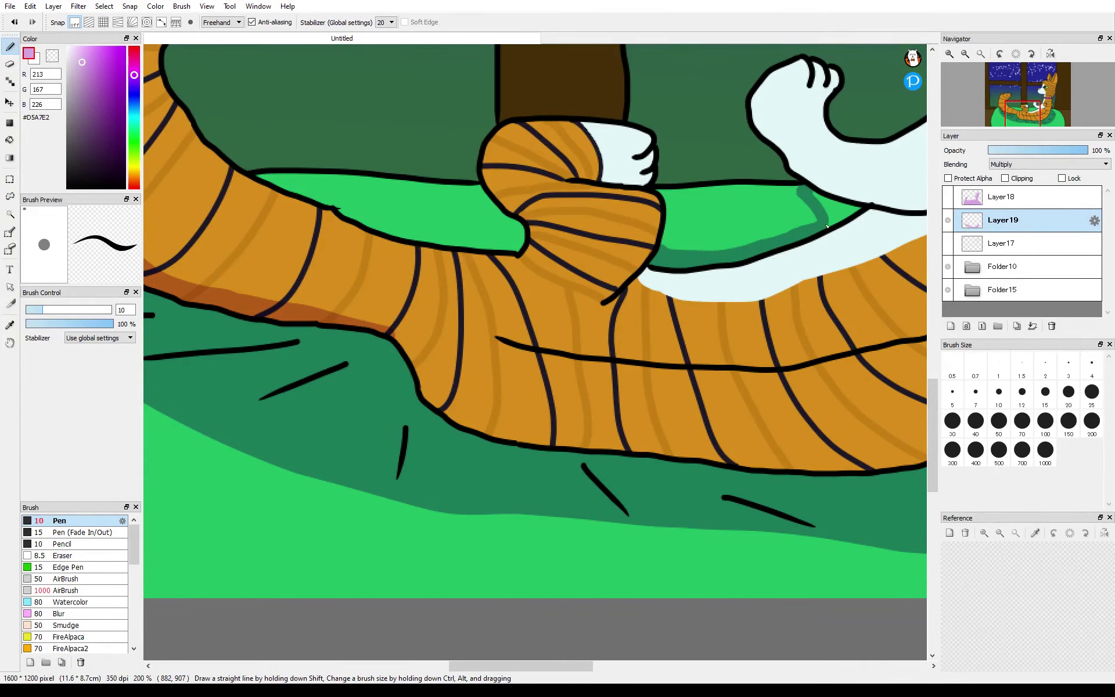
mouse_move(476, 189)
left_mouse_down()
mouse_move(739, 239)
mouse_move(690, 238)
left_mouse_up()
mouse_move(691, 238)
left_mouse_down()
mouse_move(713, 266)
mouse_move(626, 286)
left_mouse_up()
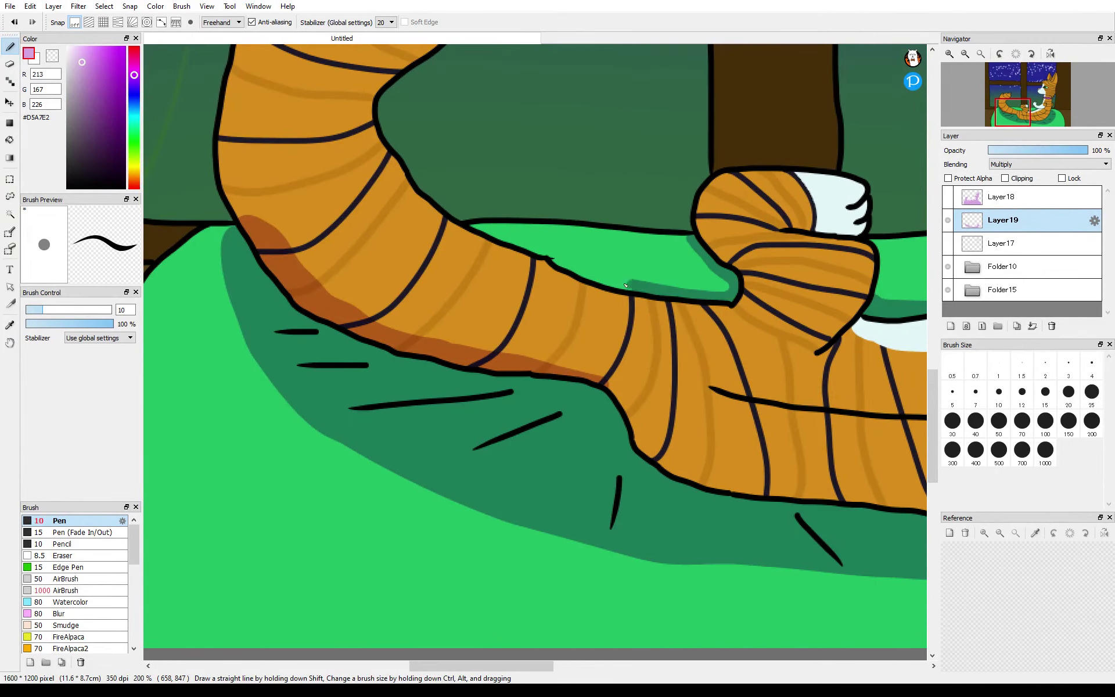
- Draw and fill the cushion's shadow on the brown wall along its right edge
scroll(471, 227, "down", 2)
scroll(470, 226, "right", 4)
mouse_move(511, 163)
left_mouse_down()
mouse_move(695, 304)
mouse_move(695, 485)
mouse_move(701, 350)
left_mouse_up()
left_click_drag(1057, 118, 1055, 111)
left_click_drag(769, 563, 756, 448)
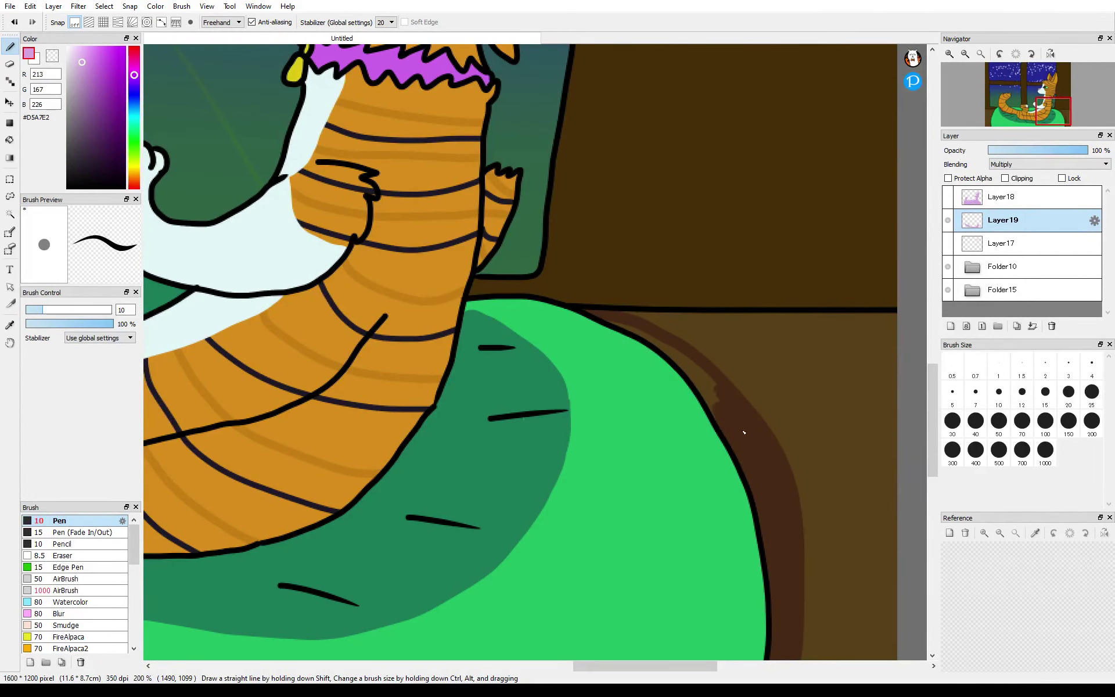
left_click_drag(646, 333, 619, 327)
- Draw and fill a matching shadow on the brown wall along the cushion's left edge
left_click(990, 114)
mouse_move(656, 232)
left_mouse_down()
mouse_move(627, 247)
mouse_move(526, 493)
mouse_move(561, 593)
mouse_move(554, 493)
mouse_move(527, 528)
mouse_move(544, 463)
left_mouse_up()
left_click(992, 106)
scroll(803, 327, "down", 1)
left_click_drag(522, 561, 503, 615)
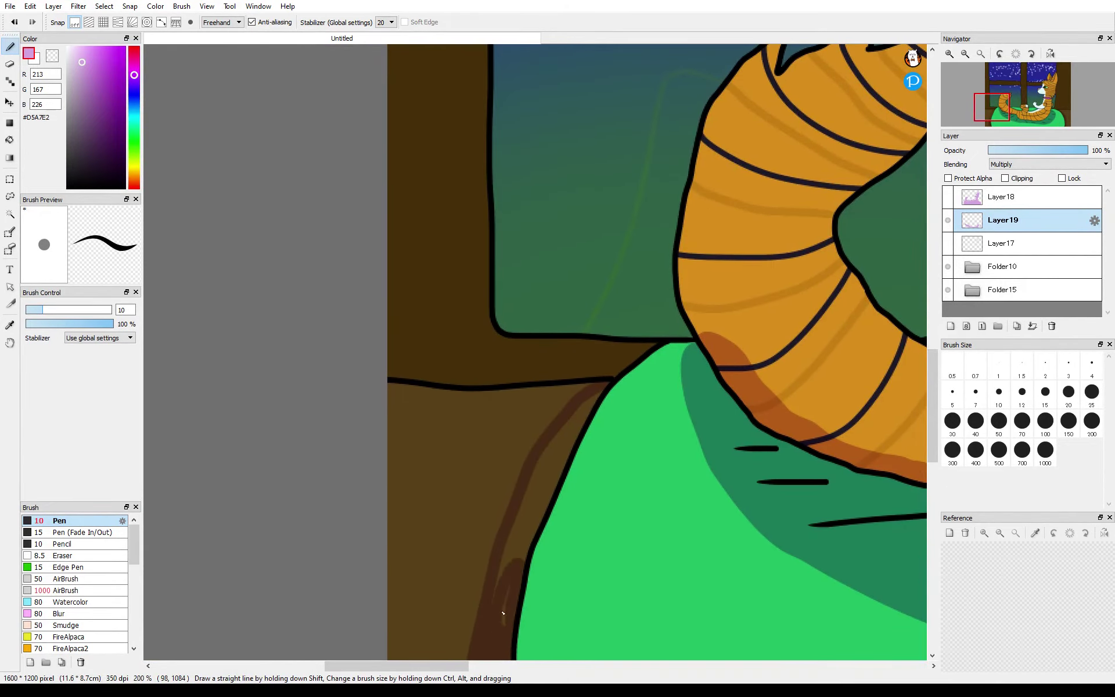
mouse_move(529, 508)
left_mouse_down()
mouse_move(495, 590)
mouse_move(603, 394)
left_mouse_up()
left_click_drag(526, 513, 552, 445)
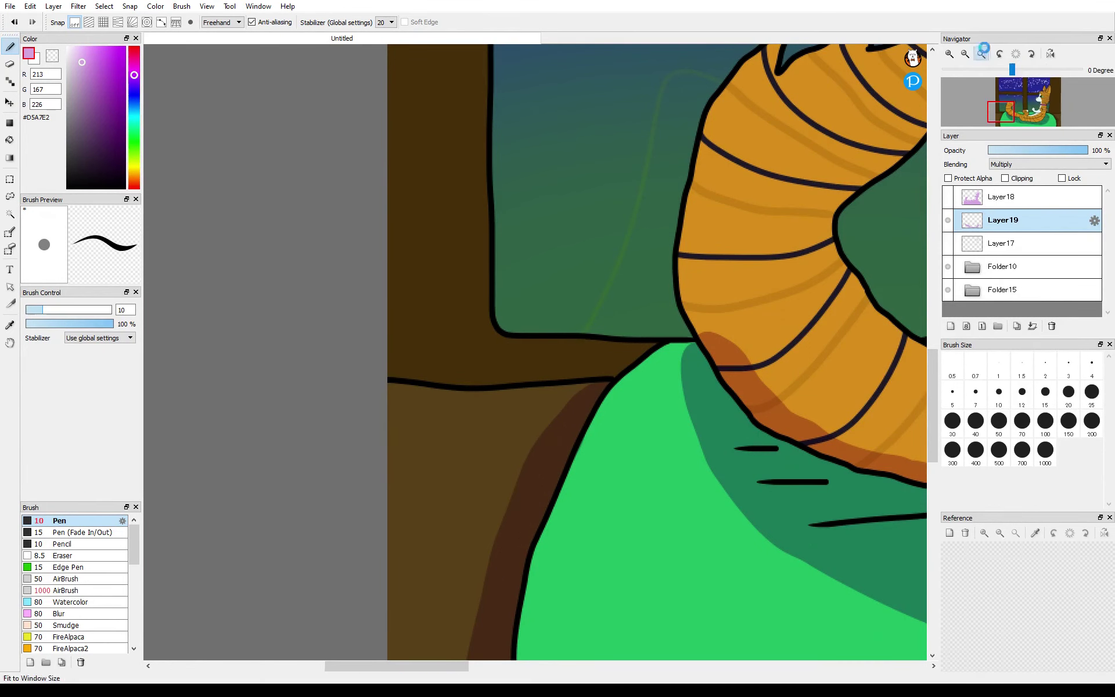
- Select the Blur brush at size 80 and make Layer18 and Layer17 visible again
left_click(981, 54)
left_click(91, 615)
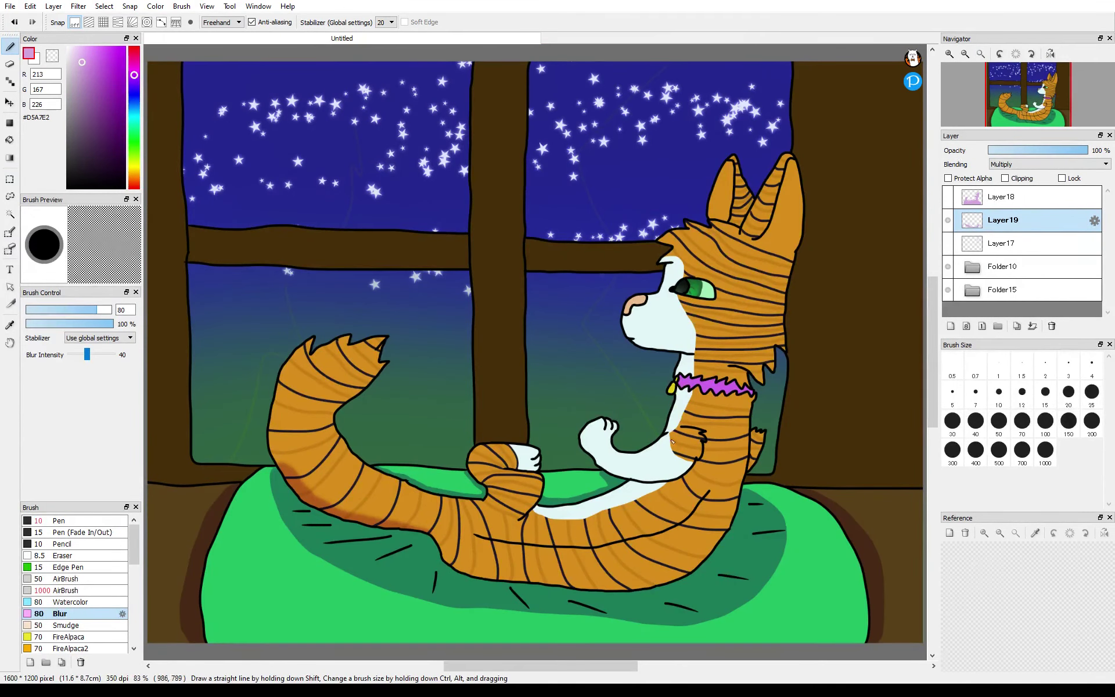
left_click(949, 198)
left_click(948, 244)
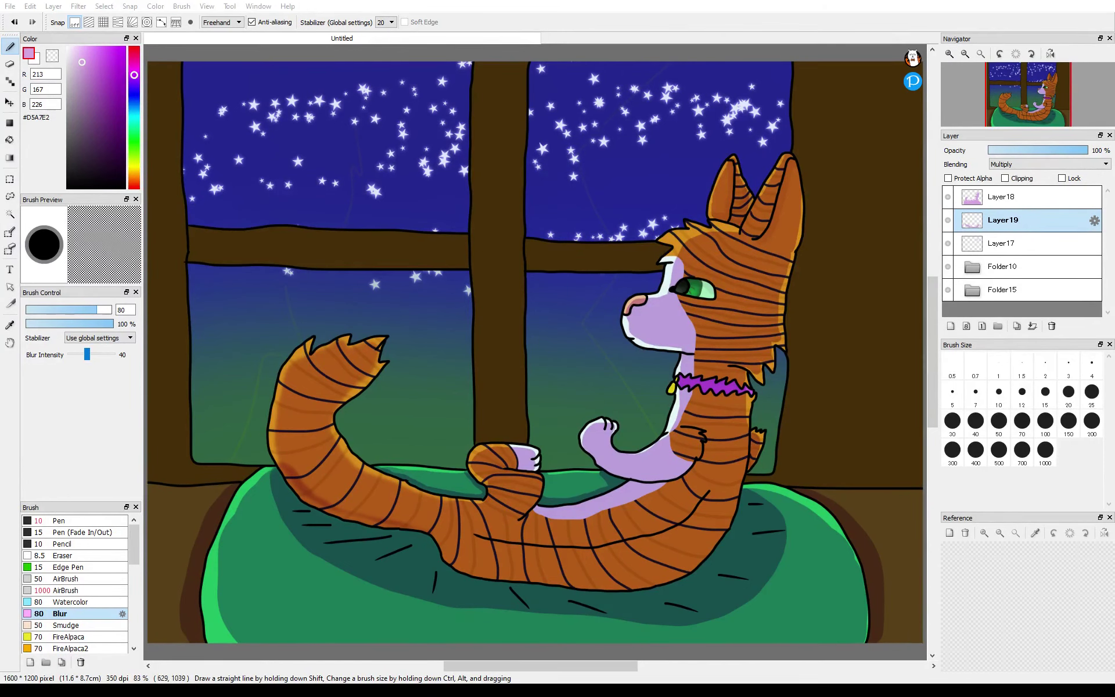
- Add a new Normal layer above Layer18 and choose the Pen at size 7 with white (255, 255, 255)
key("ctrl+shift+n")
left_click(976, 392)
left_click(58, 520)
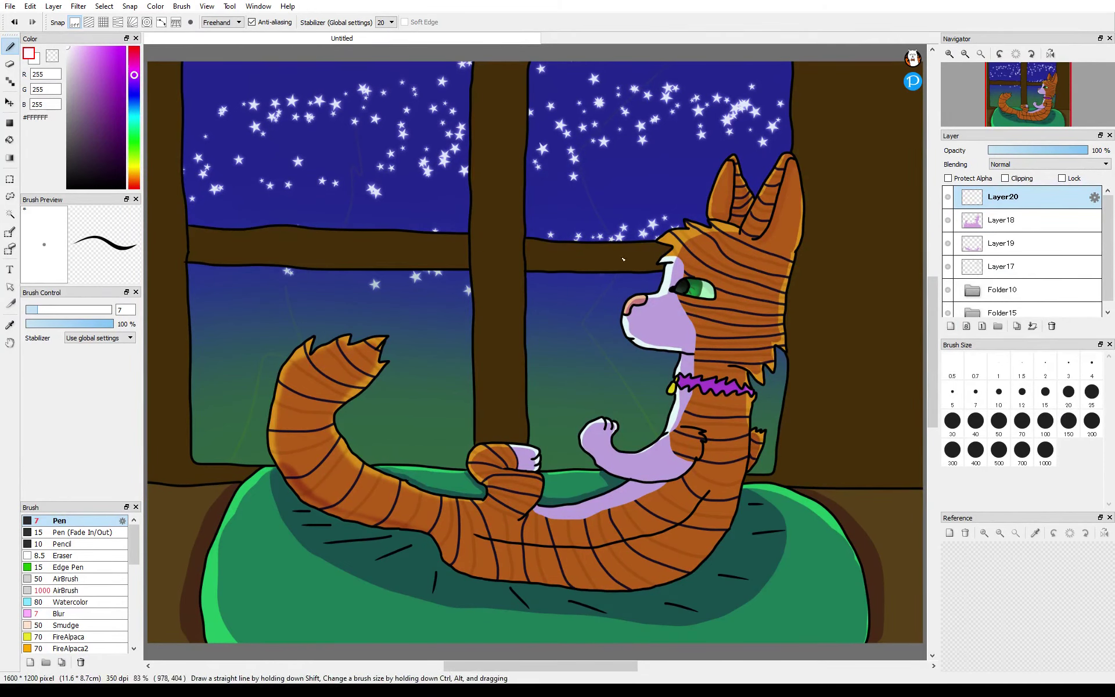